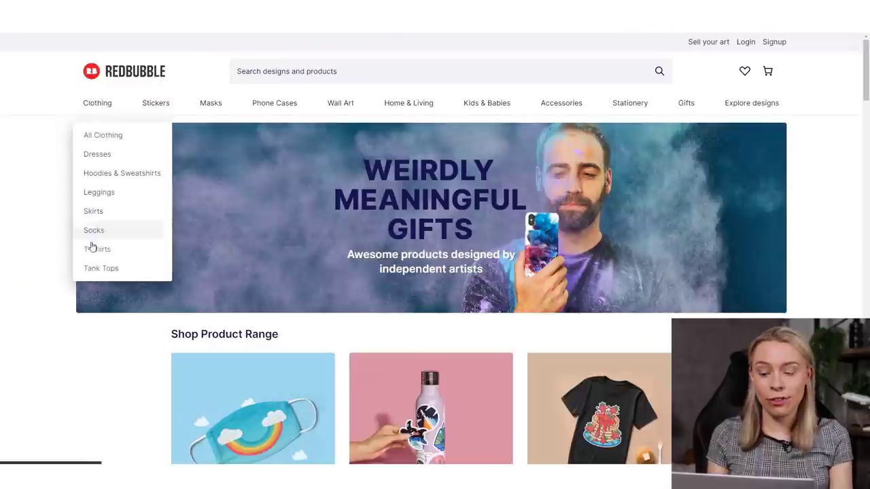
In the T-Shirts category, search for nurse and open the 'Safety first drink with a nurse' fitted T-shirt.
left_click(88, 249)
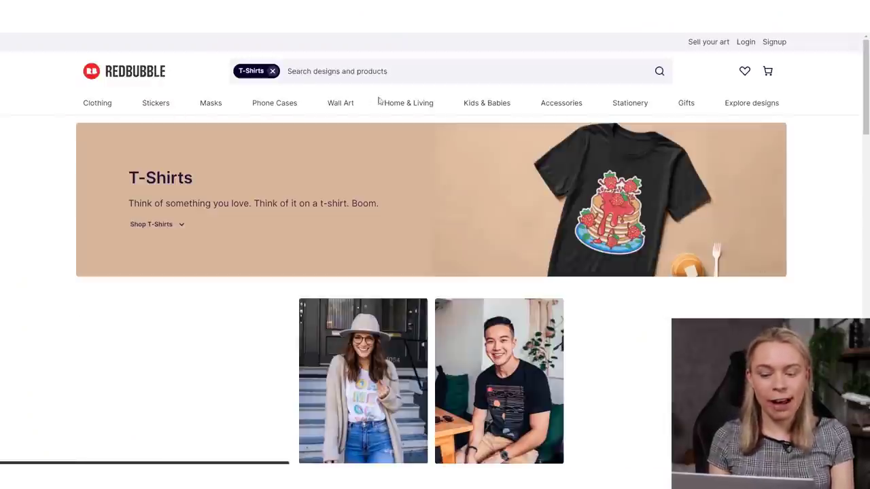
left_click(326, 69)
type("nurs")
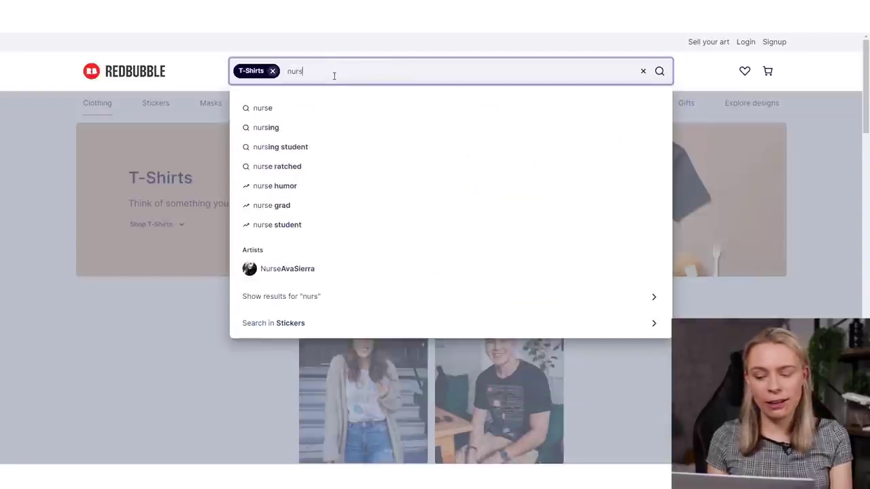
key("Return")
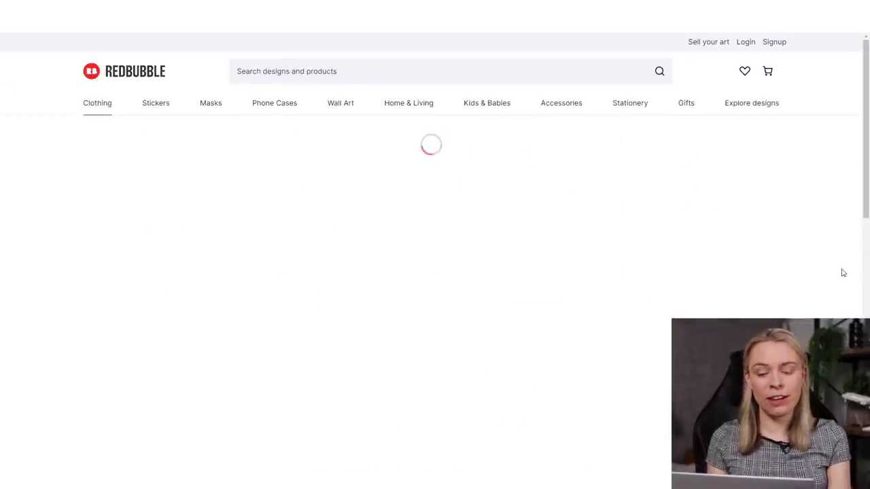
scroll(241, 420, "down", 1)
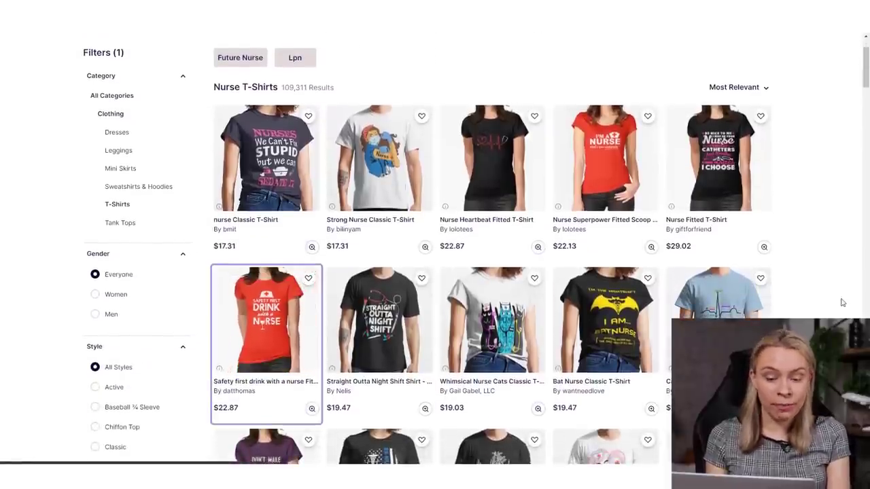
left_click(266, 320)
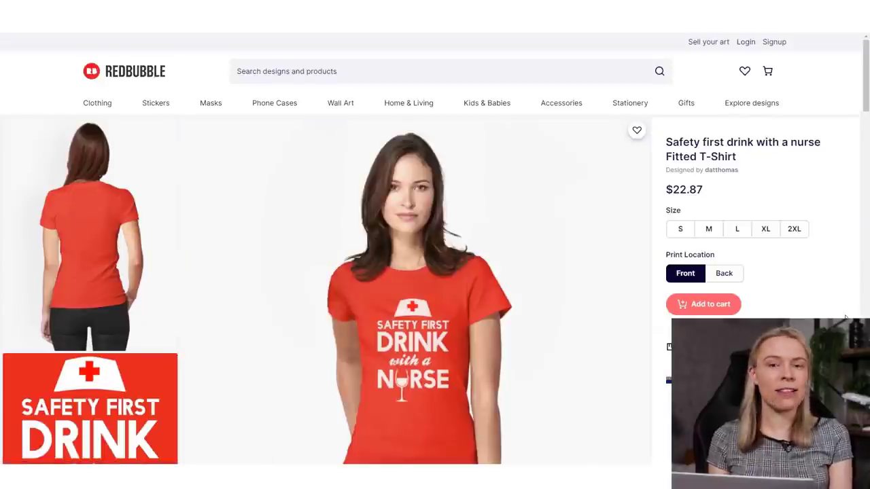
scroll(845, 317, "down", 1)
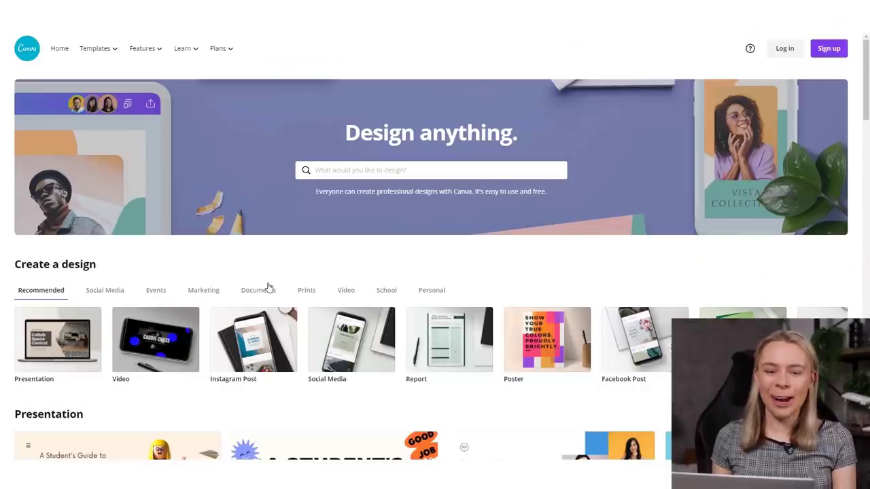
Switch between the Prints, Marketing and Personal design-type tabs on Canva's home page.
left_click(306, 291)
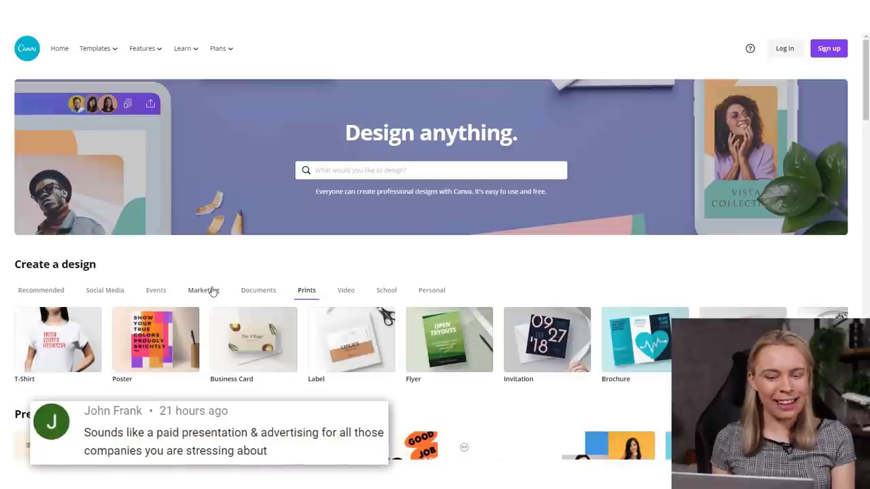
left_click(213, 291)
left_click(431, 290)
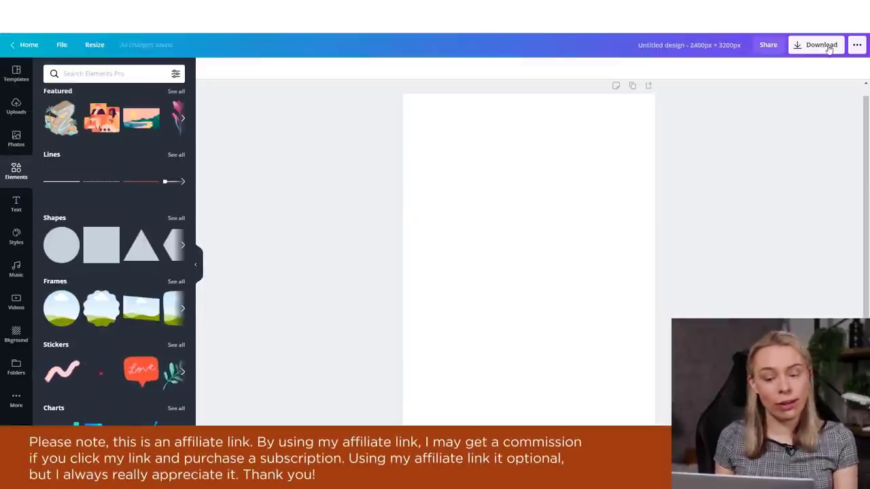
Check the design's download options, then browse the Elements panel.
left_click(822, 45)
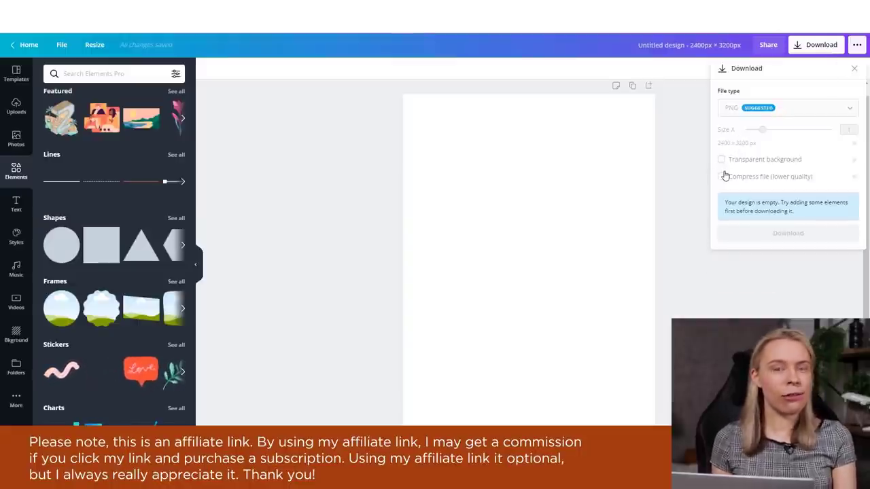
left_click(679, 135)
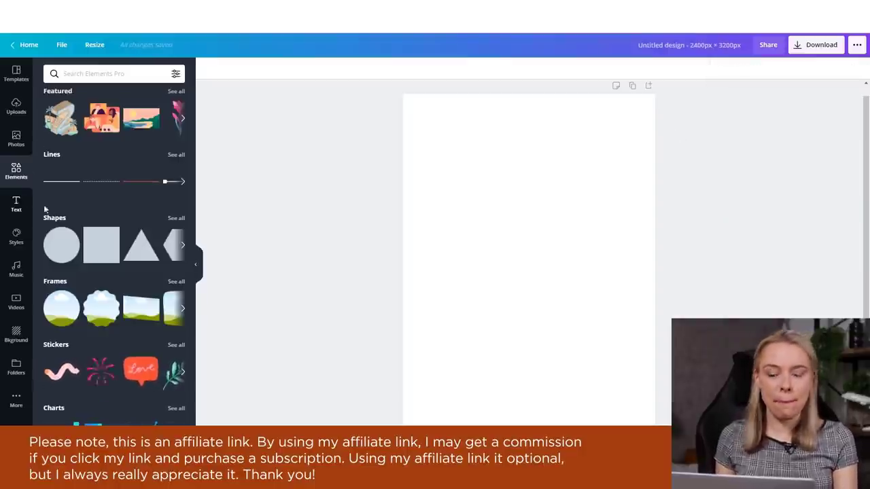
scroll(44, 208, "down", 3)
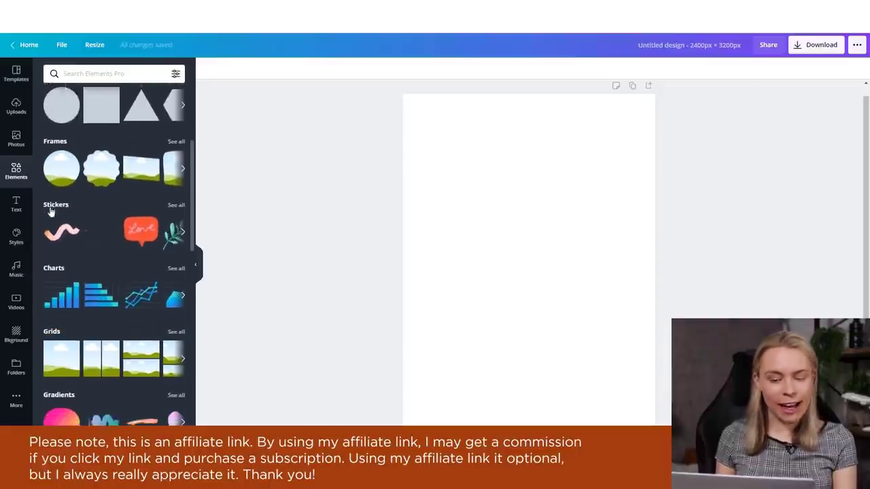
scroll(51, 210, "down", 1)
Scroll through the Text panel's ready-made font combinations.
left_click(29, 211)
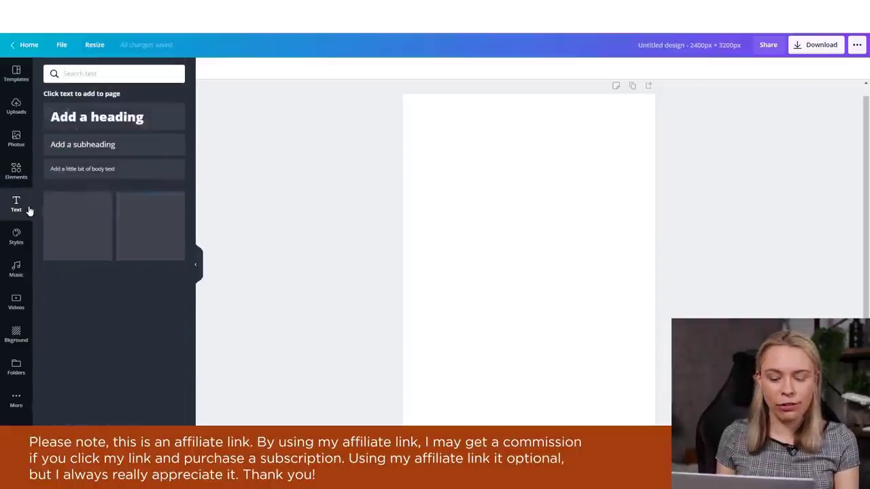
scroll(111, 207, "down", 2)
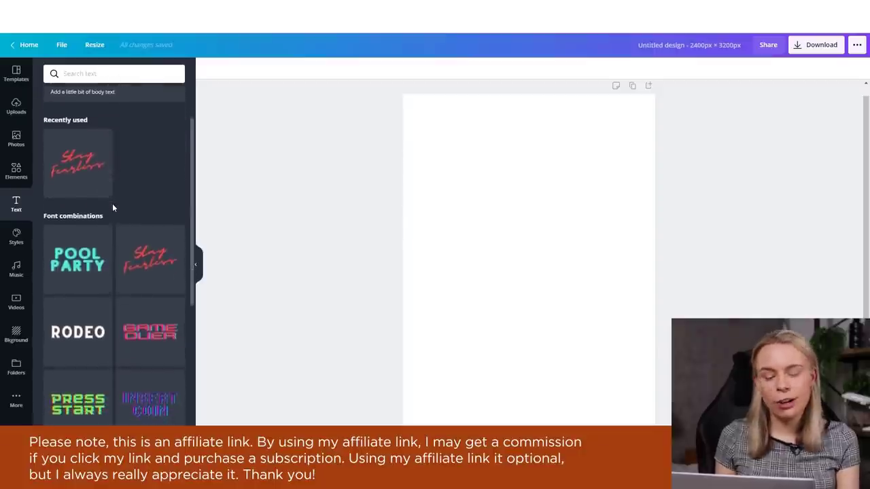
scroll(113, 207, "down", 4)
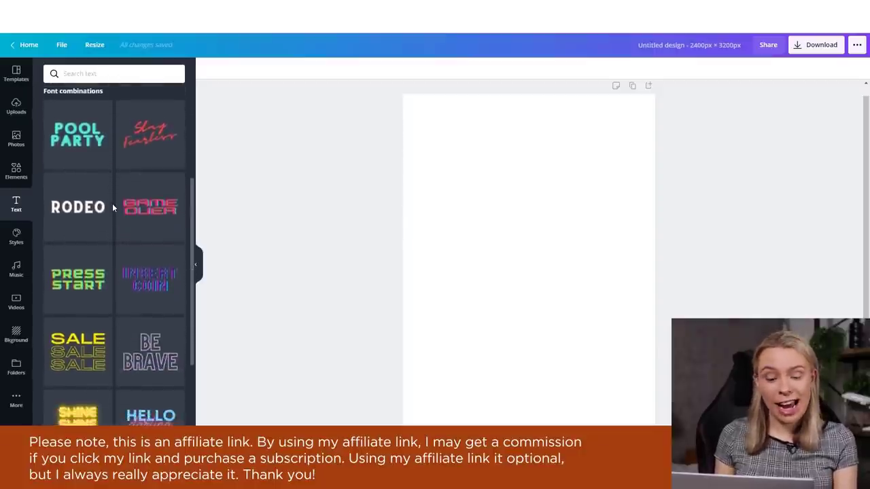
scroll(112, 208, "down", 3)
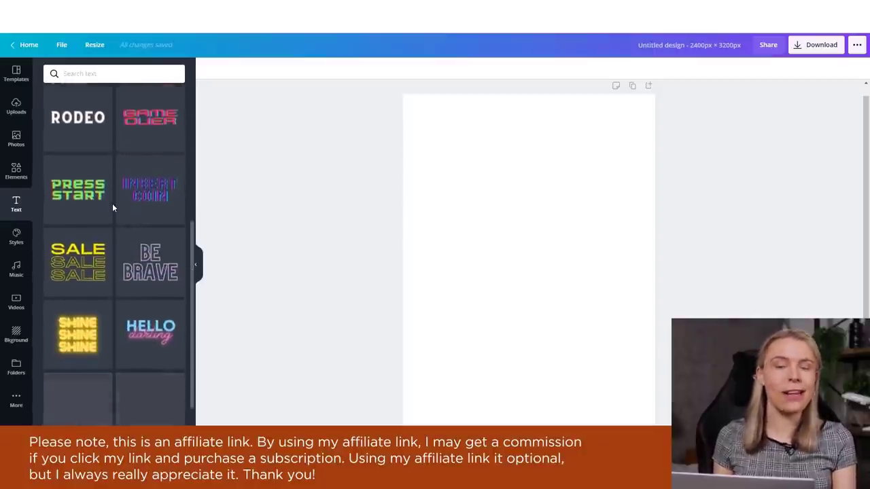
scroll(113, 207, "down", 2)
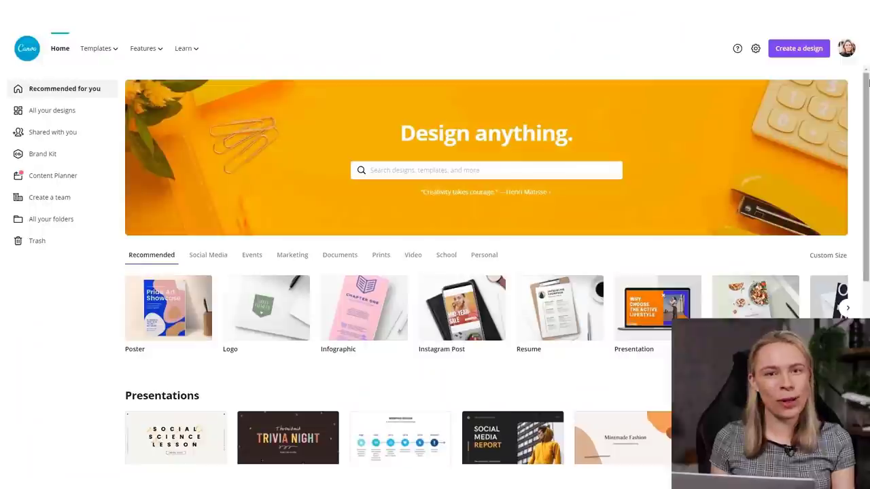
Create a new custom-size design of 2400 × 3200 px.
left_click(807, 51)
left_click(740, 93)
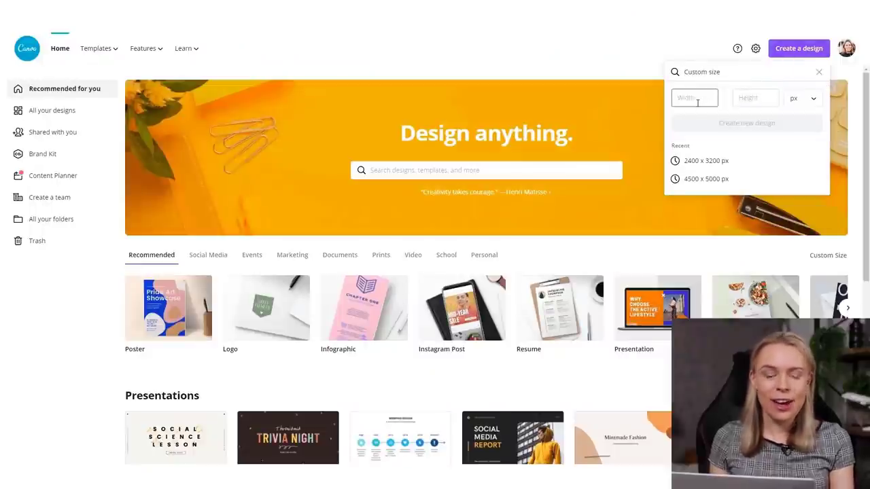
type("2400")
left_click(756, 98)
type("3")
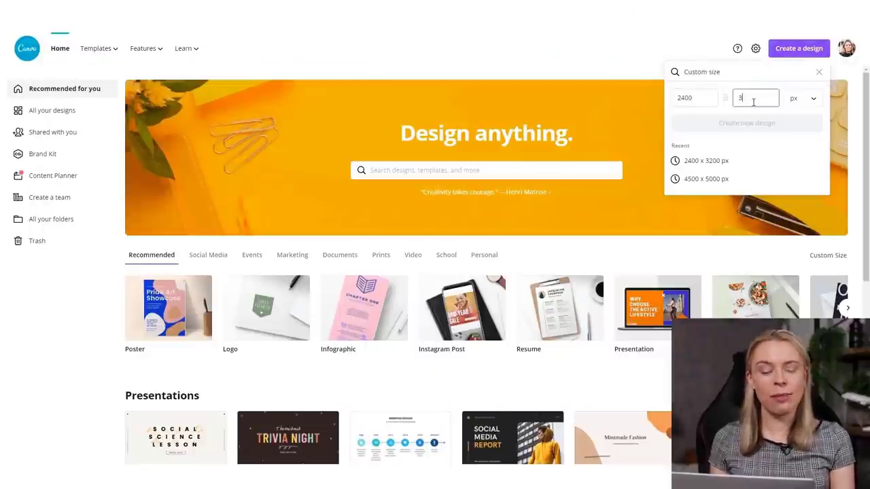
type("200")
left_click(747, 123)
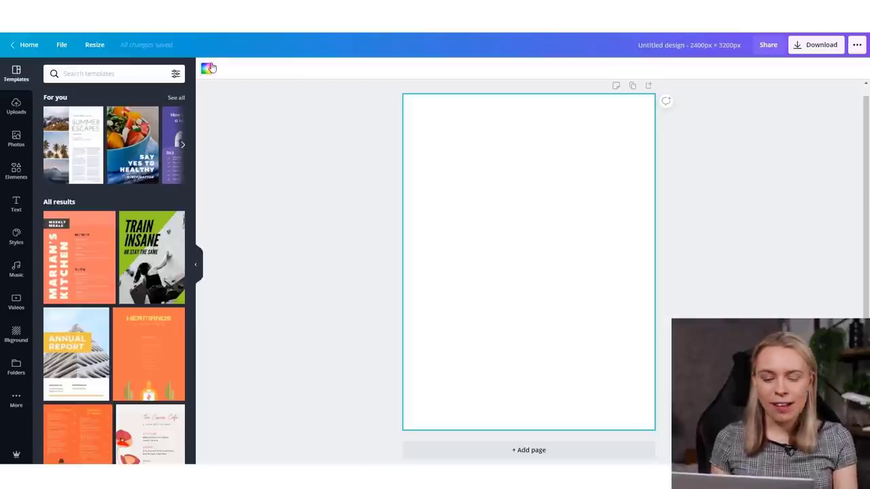
Fill the page background with black.
left_click(209, 68)
left_click(52, 198)
left_click(330, 194)
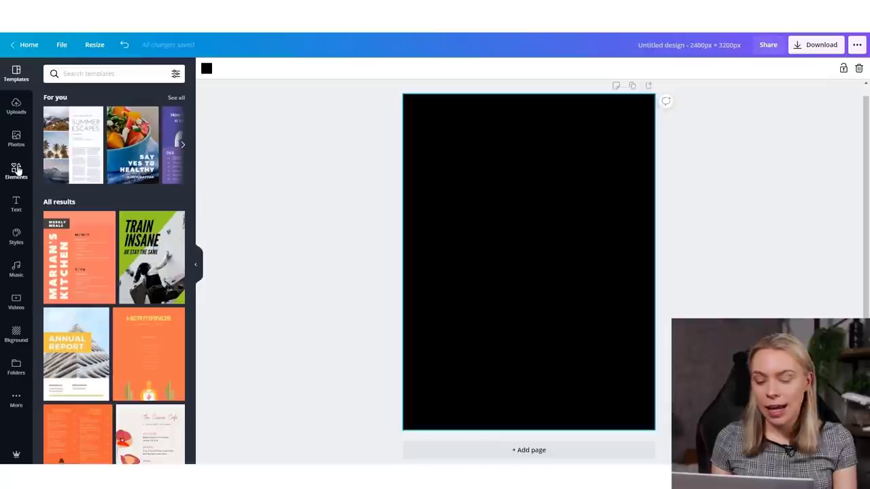
left_click(27, 168)
Search elements for 'nurse' and filter the results to Static and Free graphics.
left_click(88, 75)
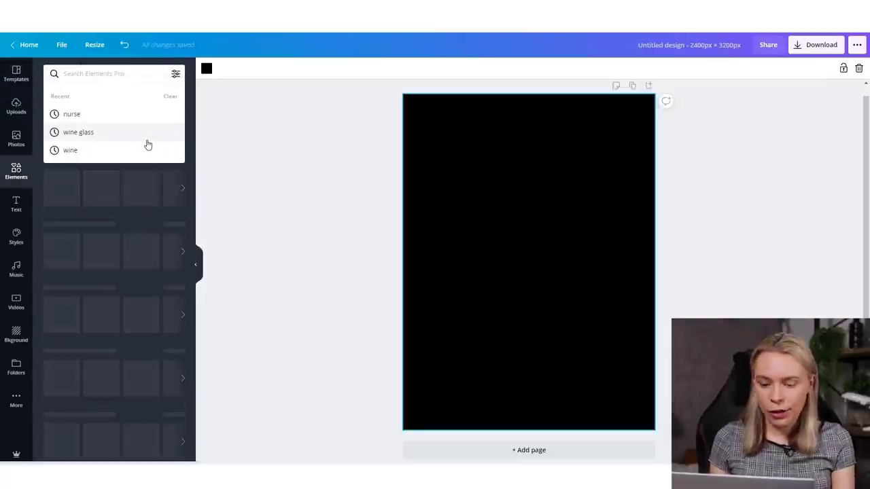
type("nurse")
key("Return")
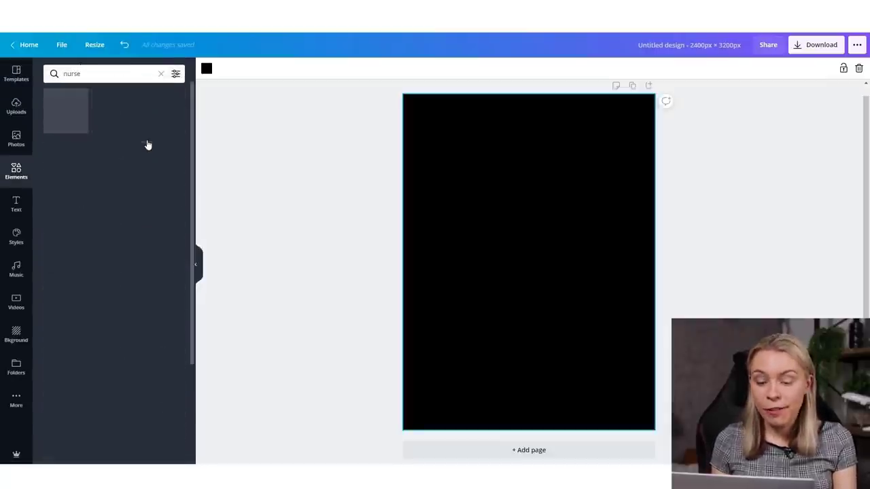
left_click(176, 74)
left_click(61, 171)
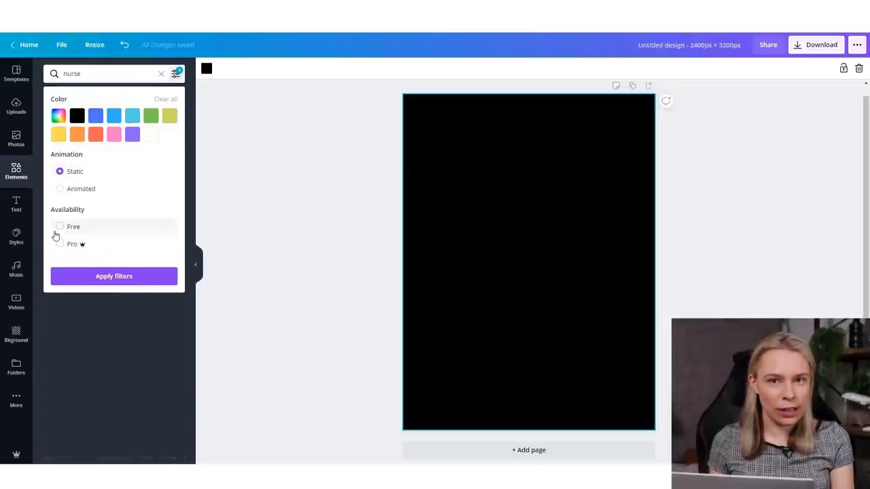
left_click(67, 227)
left_click(98, 277)
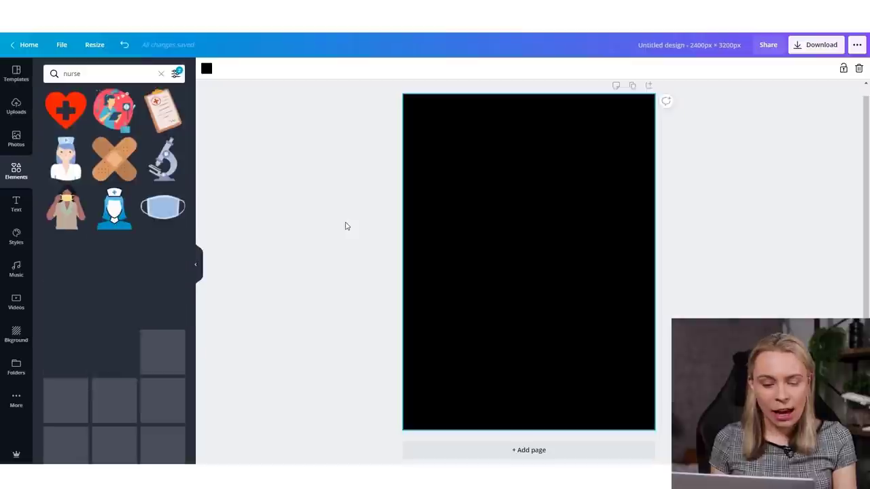
scroll(143, 214, "down", 5)
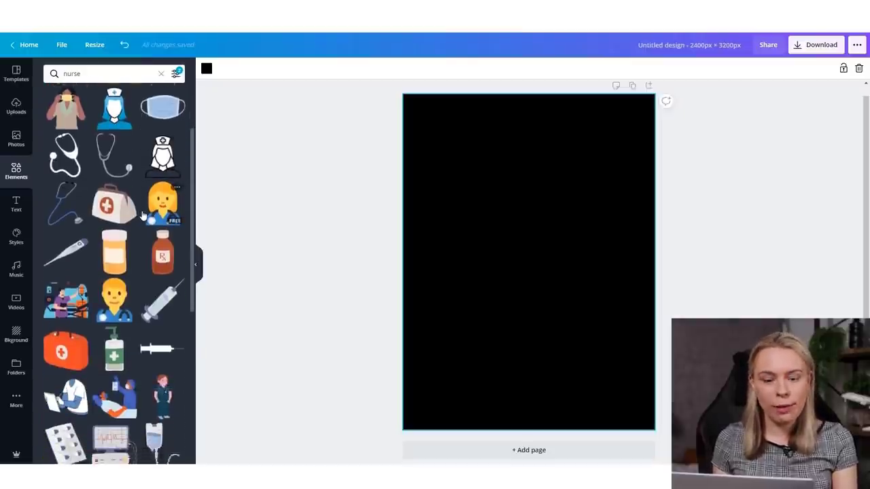
scroll(142, 214, "down", 2)
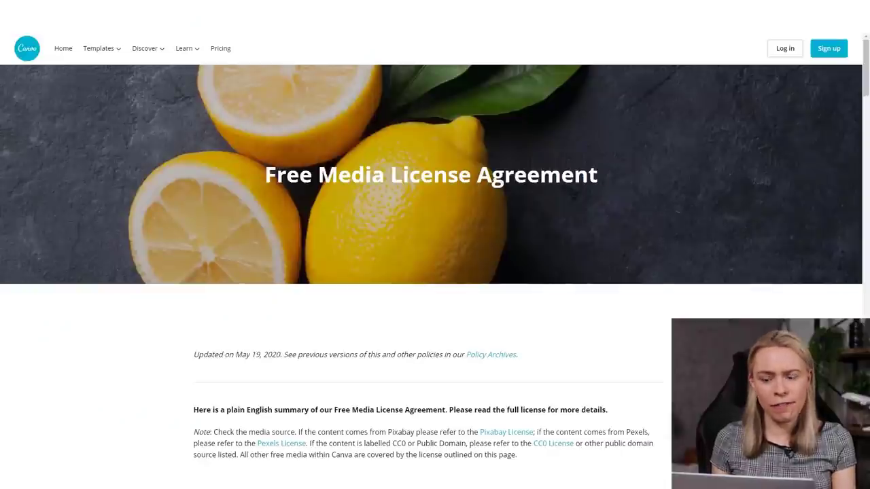
Scroll through Canva's Free Media and One Design Use licence terms.
scroll(435, 259, "down", 2)
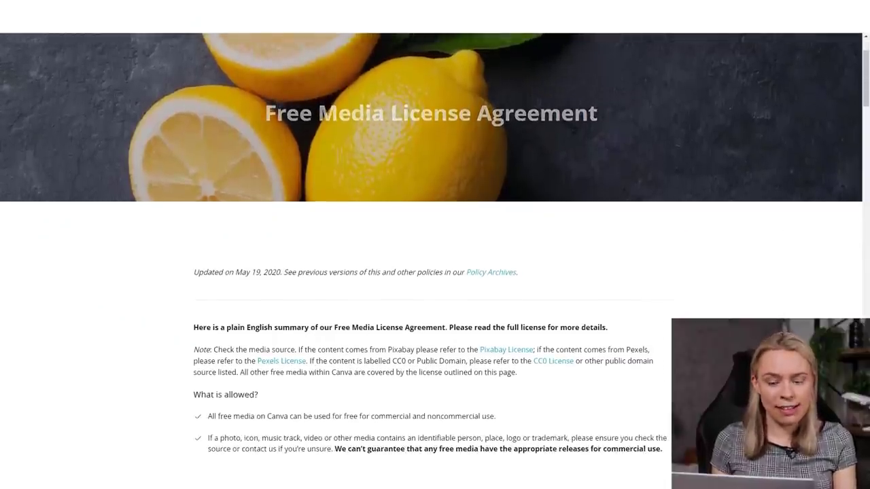
scroll(435, 258, "down", 2)
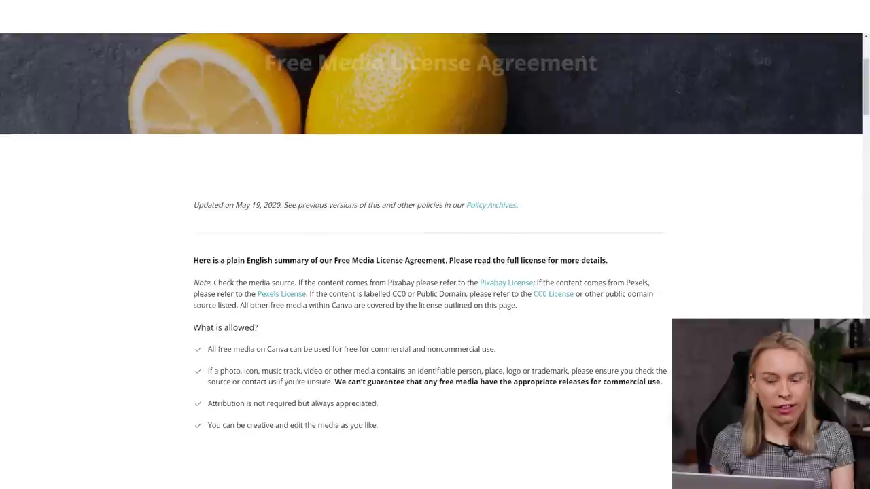
scroll(435, 258, "down", 2)
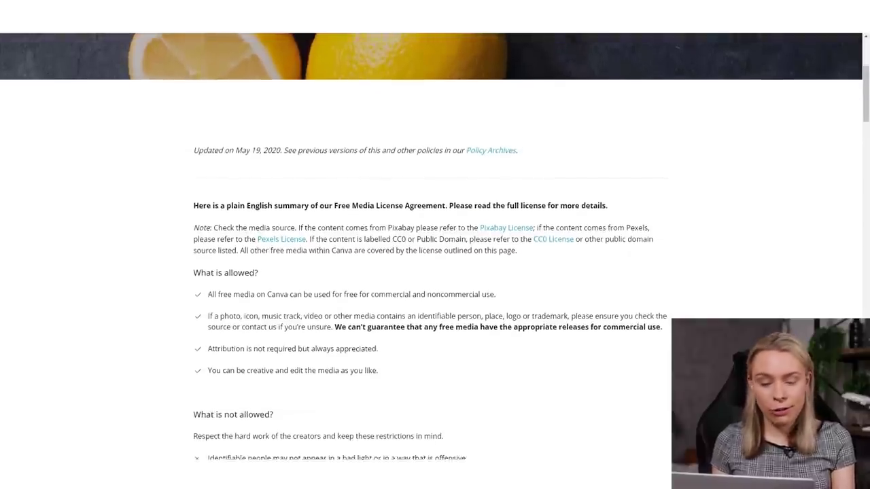
scroll(435, 258, "down", 2)
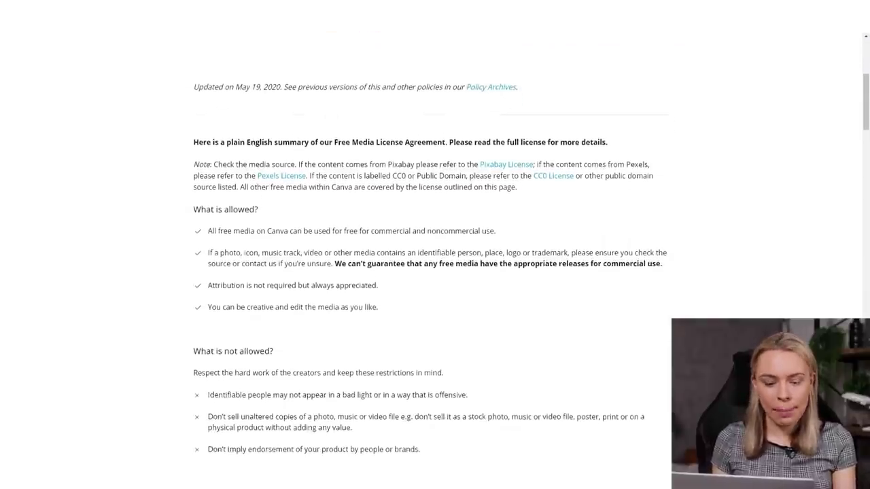
scroll(435, 258, "down", 2)
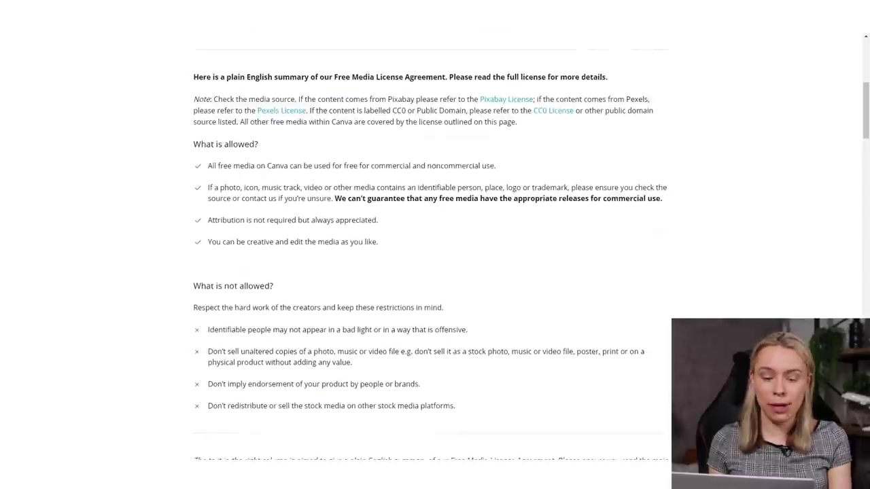
scroll(435, 258, "down", 1)
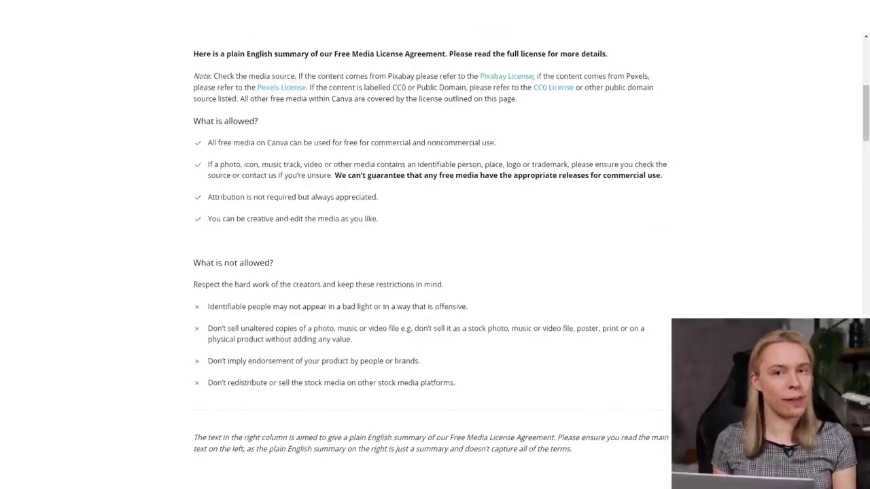
scroll(434, 258, "down", 1)
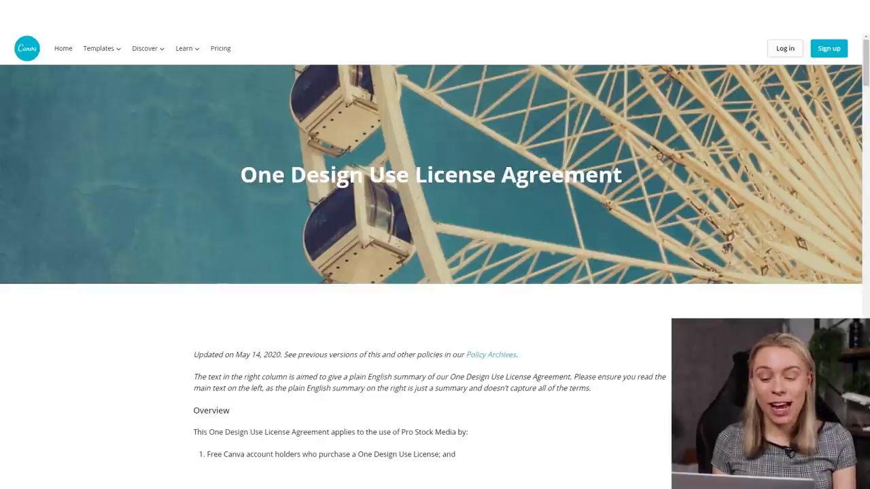
scroll(435, 258, "down", 3)
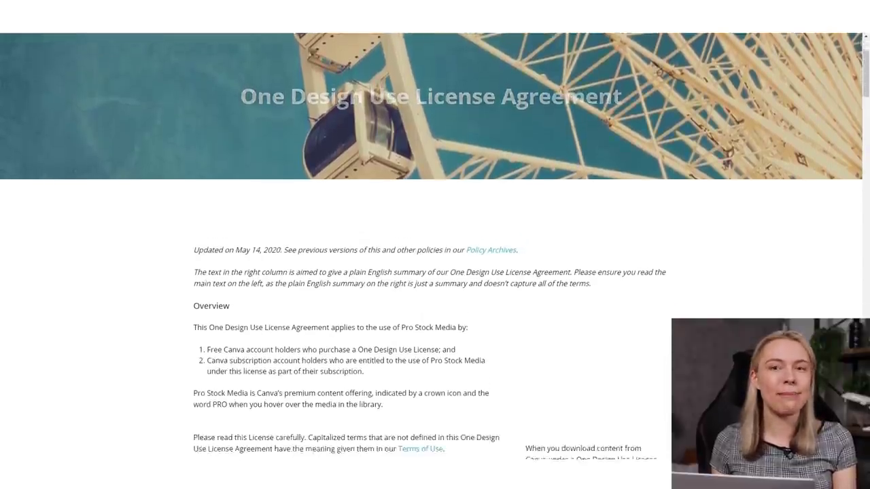
scroll(435, 258, "down", 4)
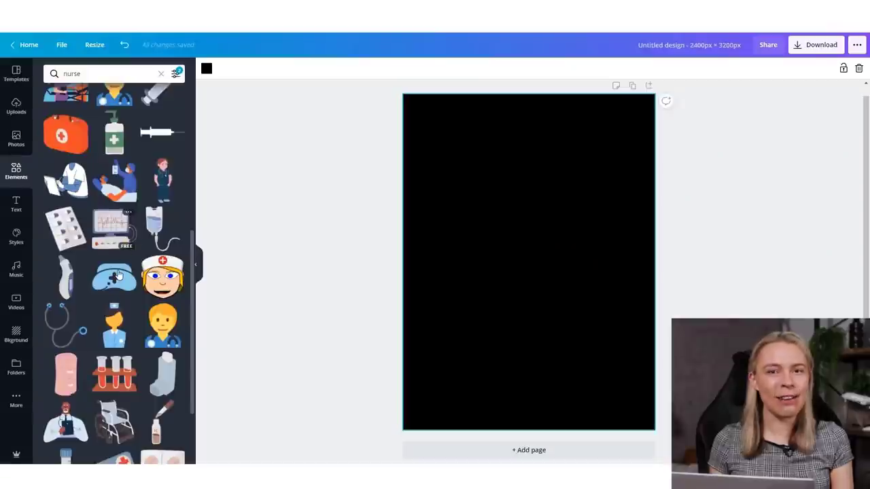
Add the nurse cap graphic, colour it white, shrink it and place it top centre.
left_click(114, 276)
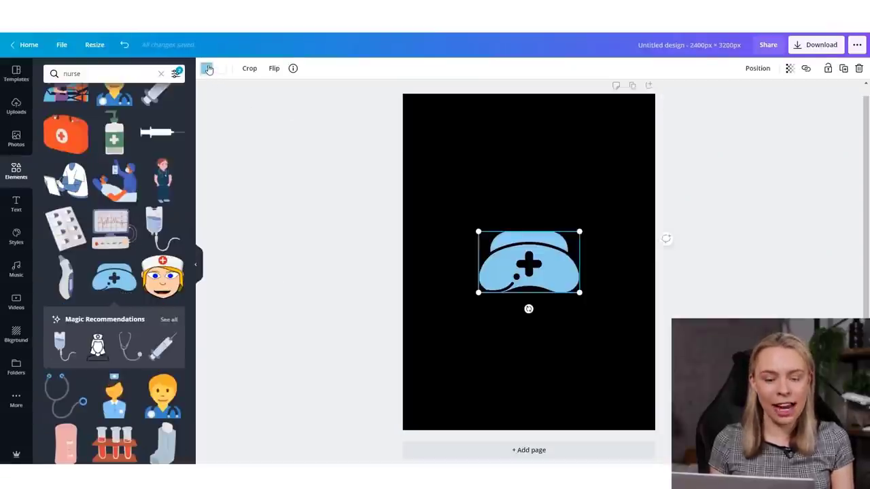
left_click(207, 69)
left_click(101, 158)
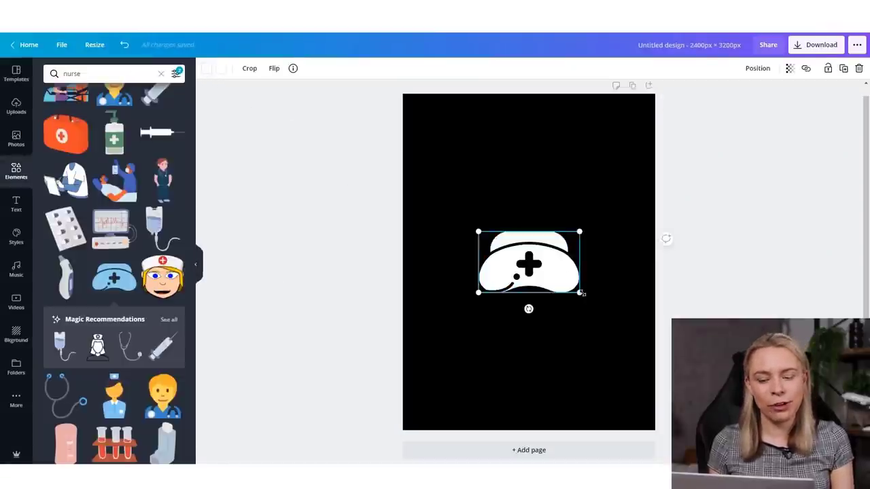
left_click_drag(582, 293, 562, 280)
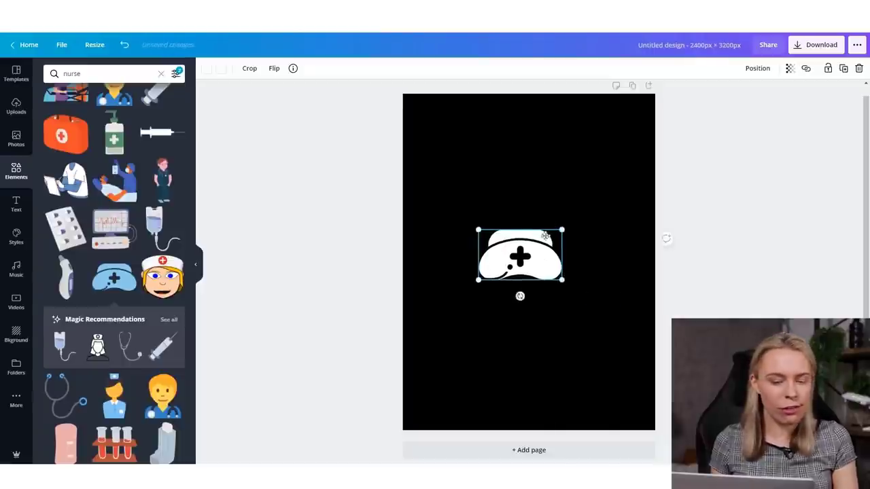
left_click_drag(545, 235, 549, 125)
left_click(316, 125)
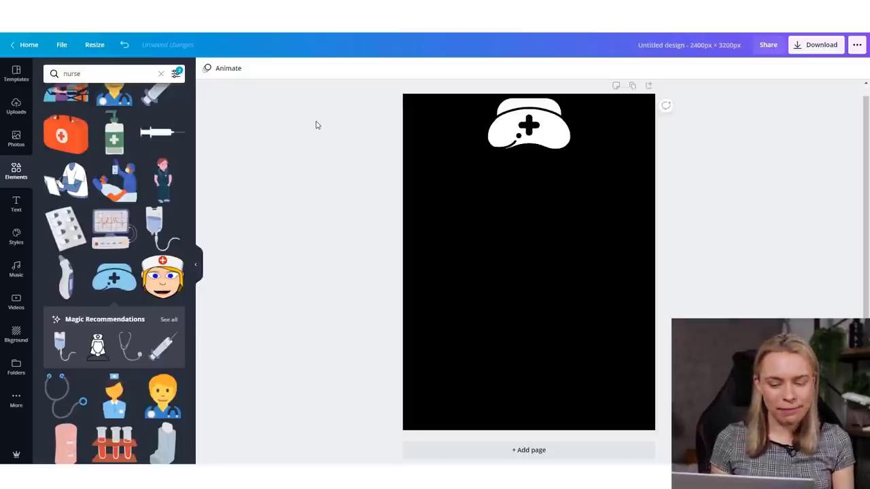
left_click(17, 202)
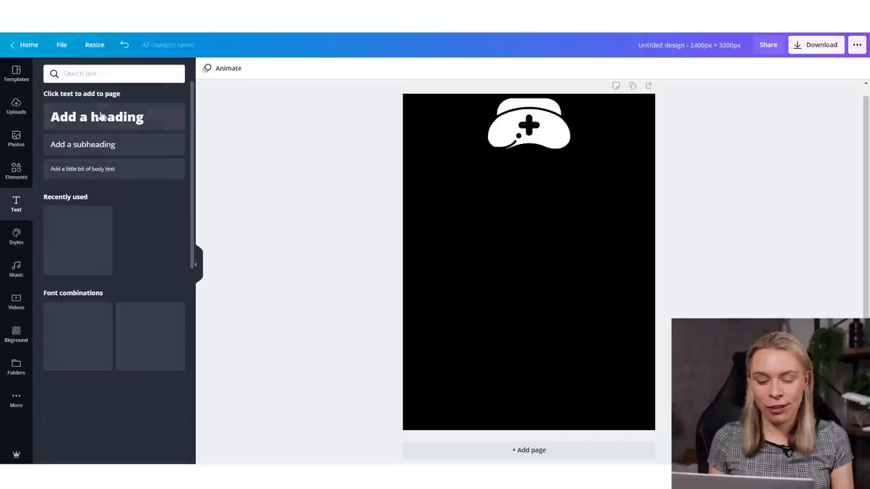
Add a 'SAFETY FIRST' heading and try the Gistesy handwriting font on it.
left_click(100, 117)
type("S")
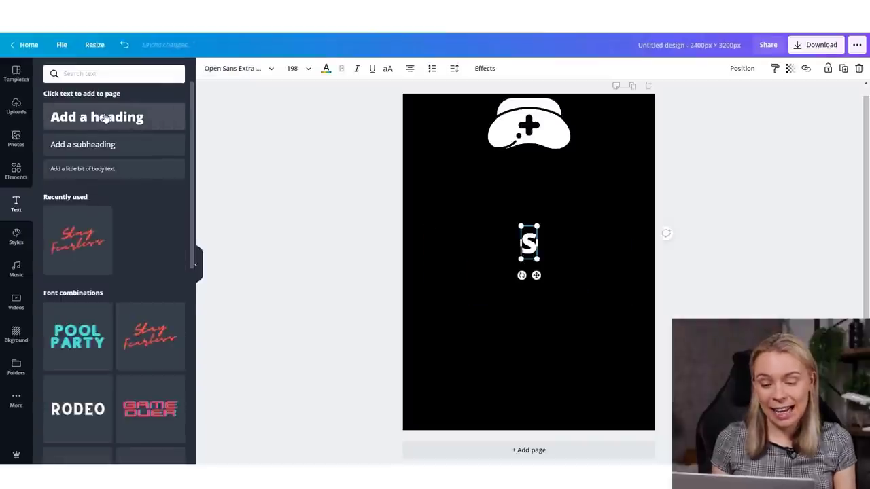
type("AFETY FIRST")
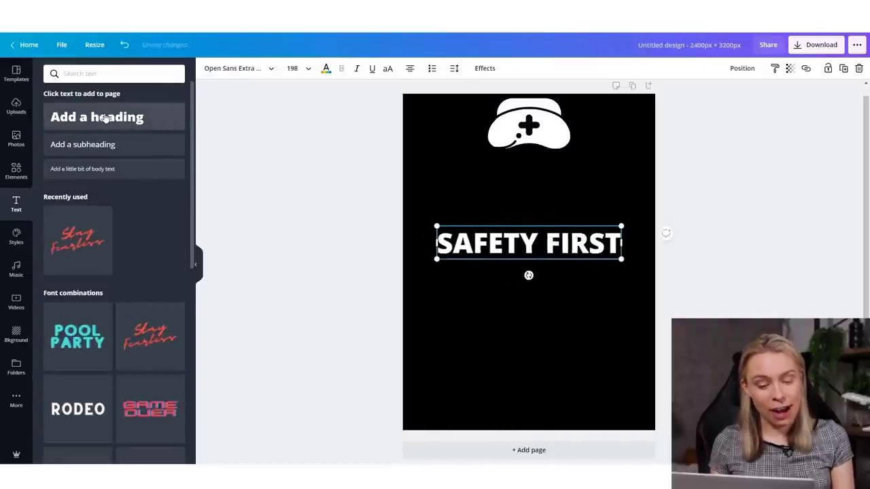
left_click(268, 77)
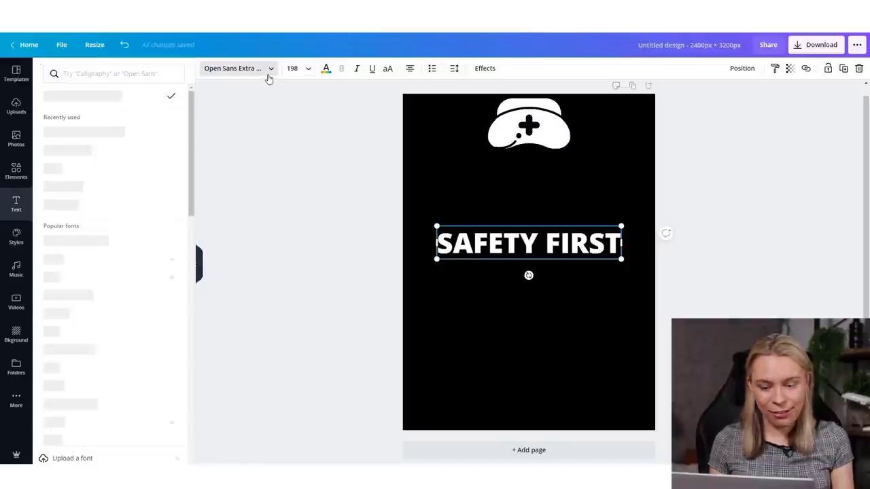
left_click(115, 75)
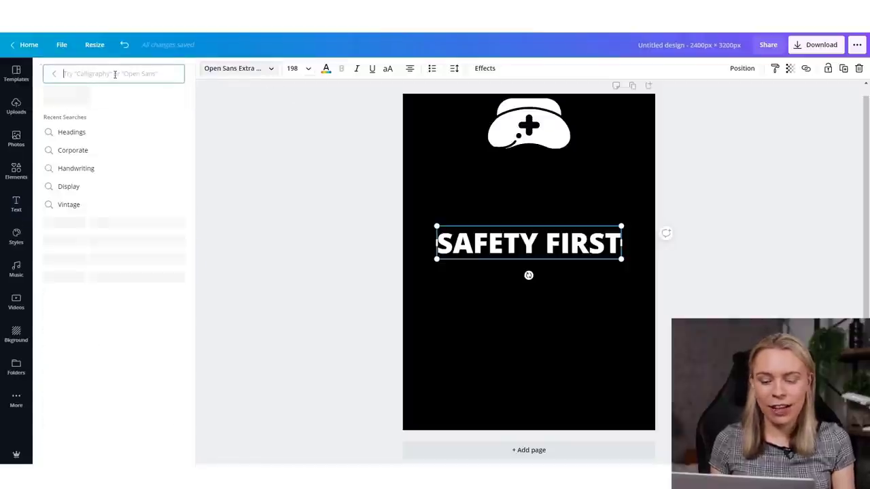
left_click(88, 99)
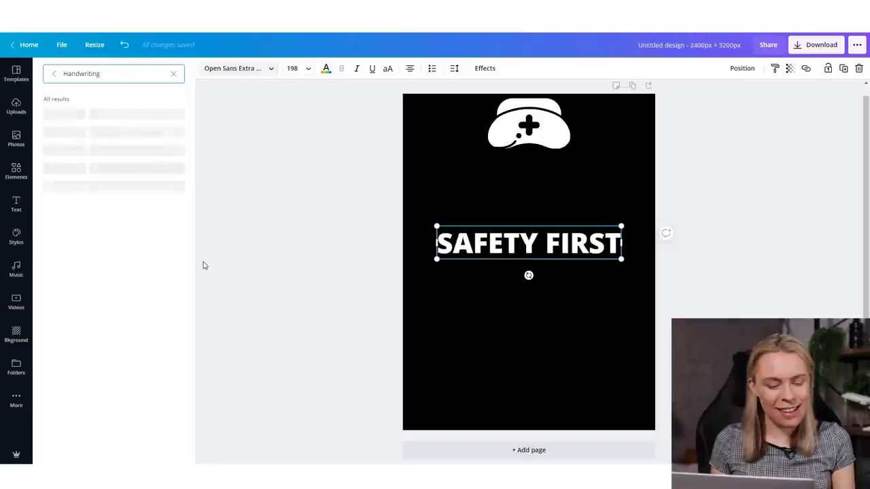
left_click(97, 373)
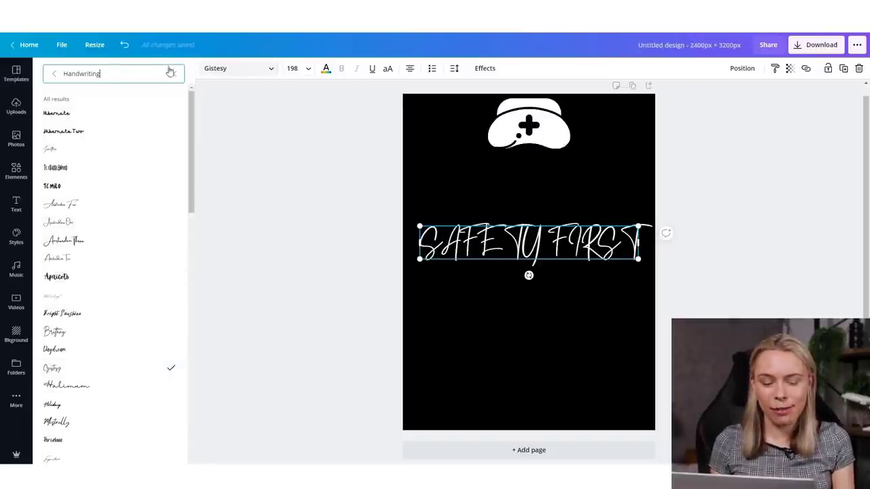
Switch the heading to Barlow SemiCondensed Bold and enlarge it to size 299.
left_click(54, 73)
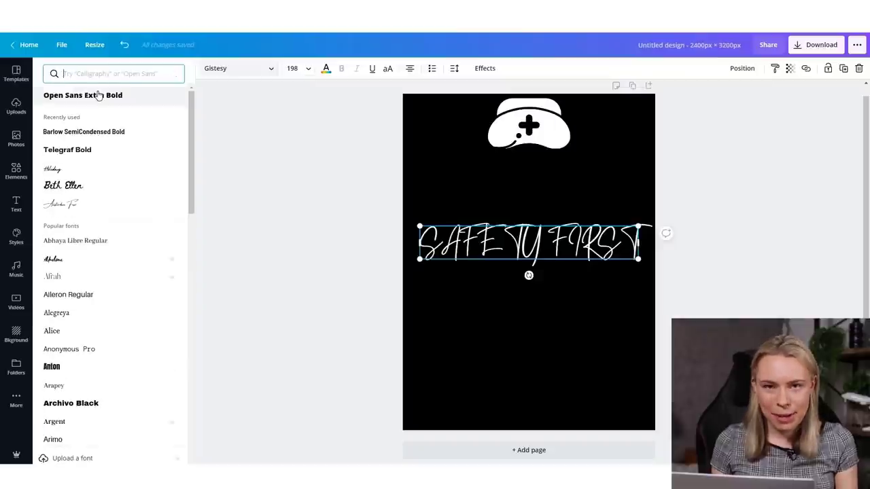
left_click(134, 74)
left_click(184, 95)
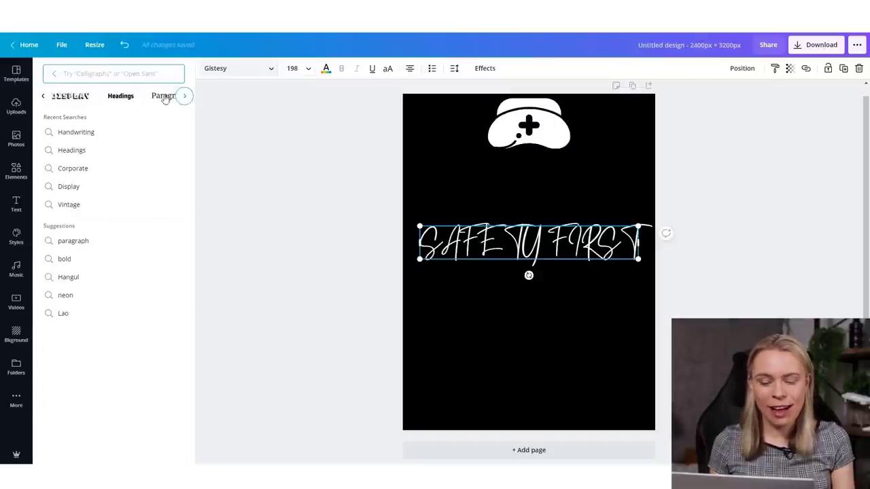
left_click(128, 95)
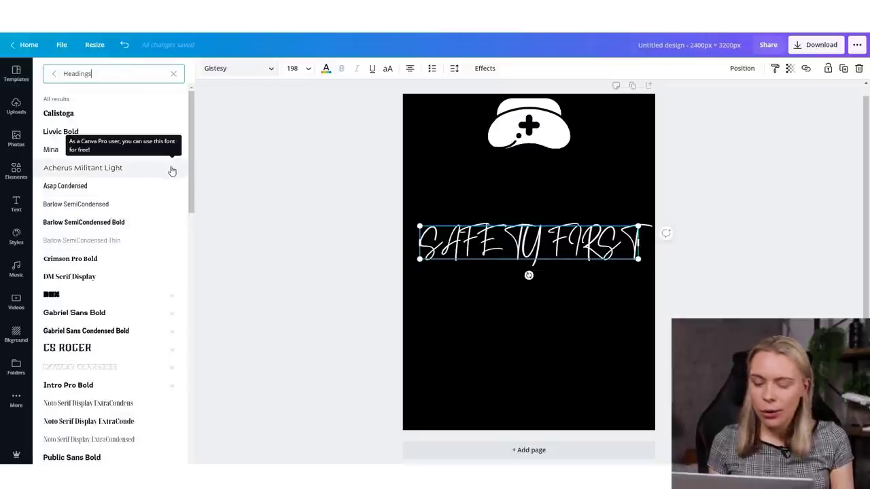
left_click(122, 222)
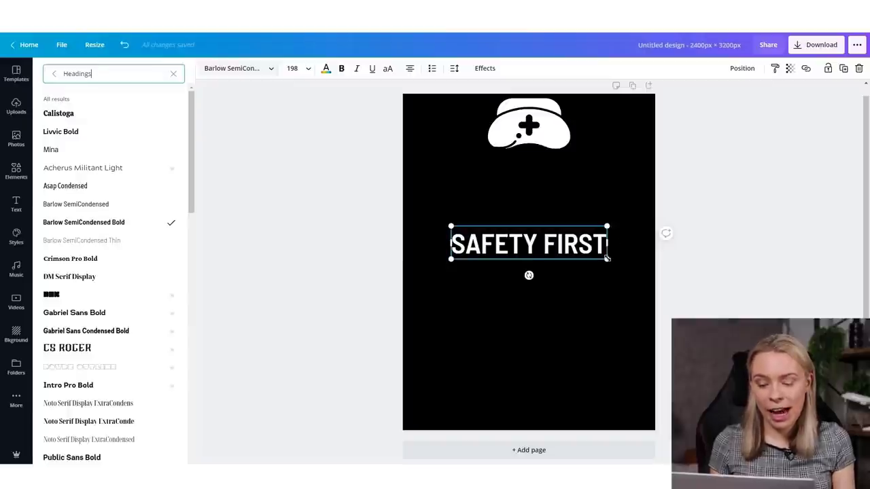
left_click_drag(607, 258, 685, 276)
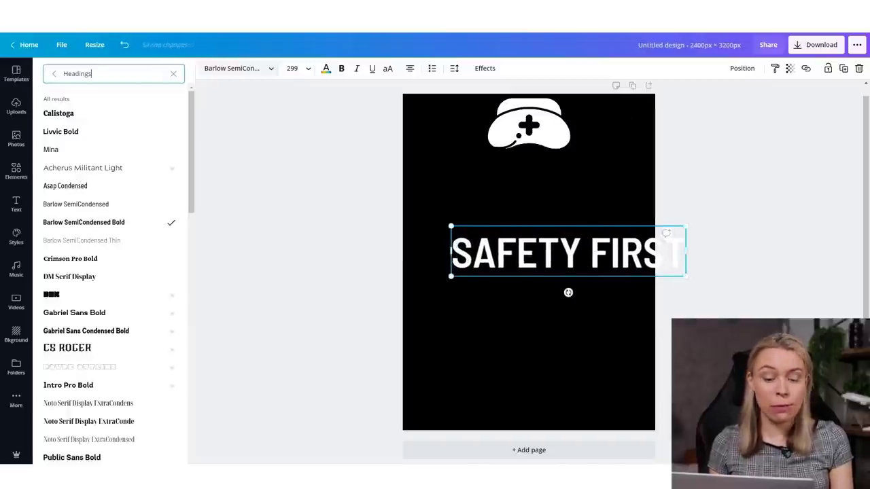
left_click(16, 204)
Move SAFETY FIRST up under the nurse cap, enlarge it to 306 and centre it.
left_click(291, 245)
left_click_drag(477, 233, 458, 175)
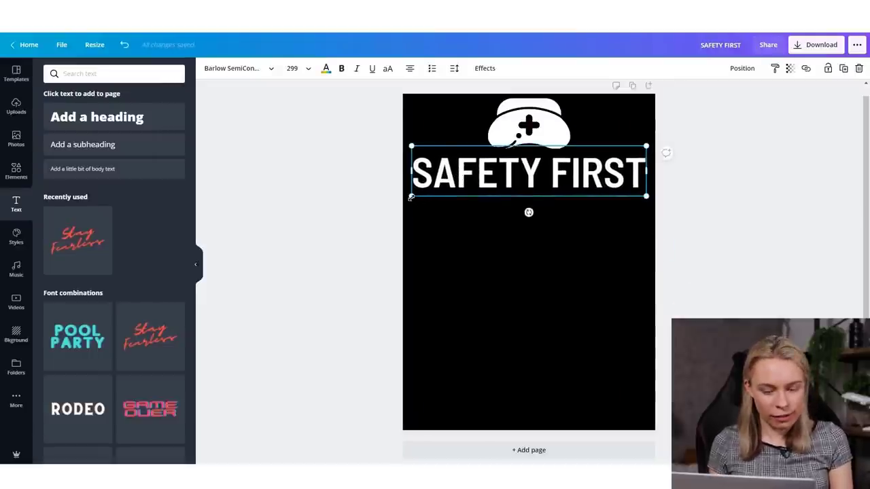
left_click_drag(410, 197, 405, 197)
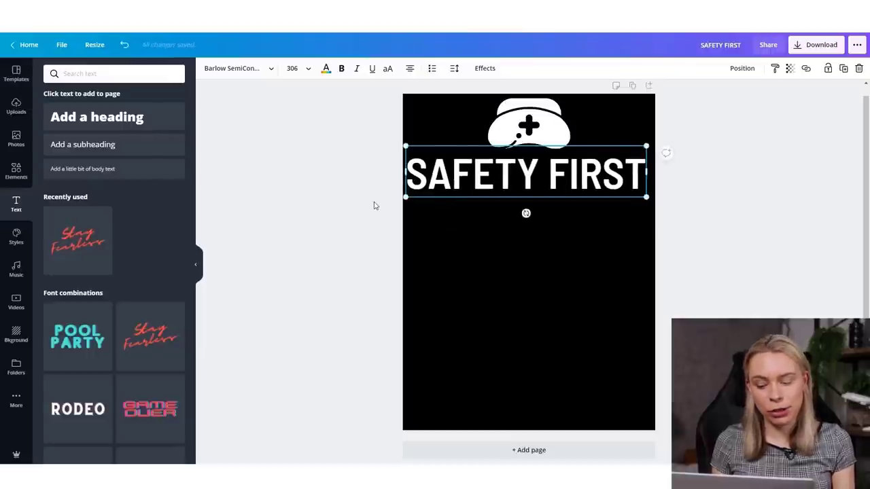
left_click(373, 205)
mouse_move(488, 188)
left_mouse_down()
mouse_move(501, 187)
mouse_move(487, 181)
left_mouse_up()
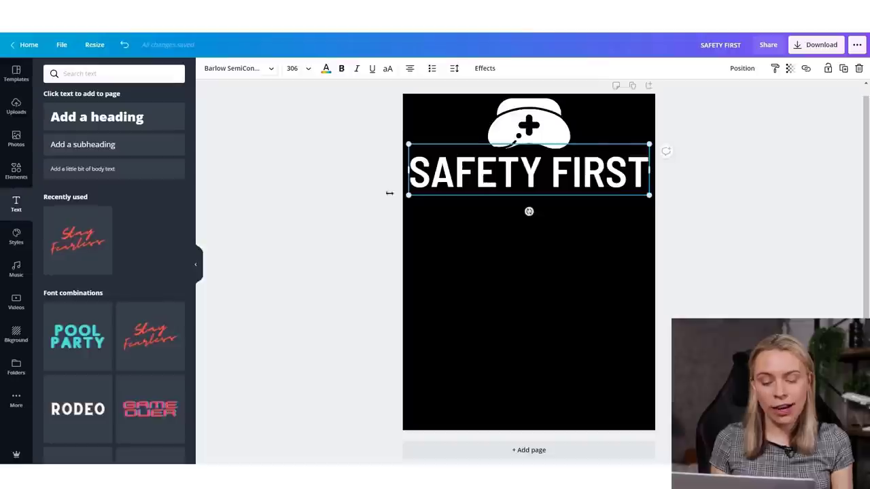
left_click(379, 199)
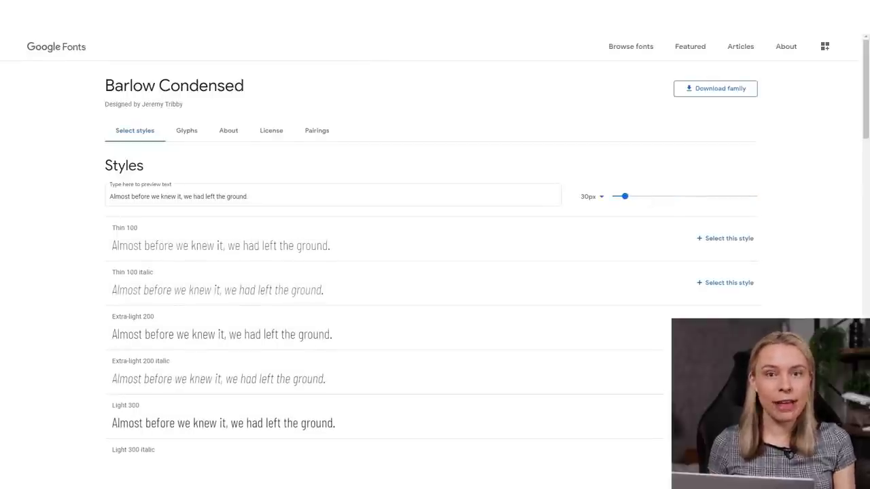
Open the License section on the Barlow Condensed Google Fonts page.
left_click(269, 132)
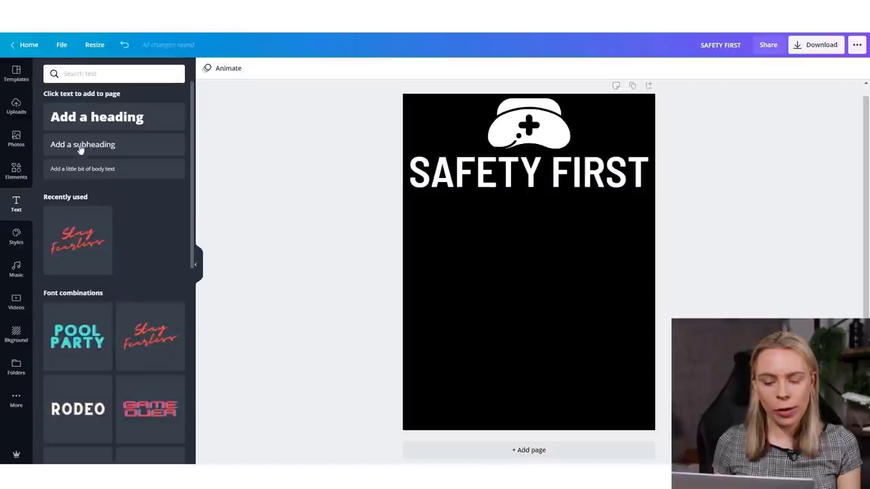
Add a 'DRINK' heading and enlarge it to size 523, spanning the width beneath SAFETY FIRST.
left_click(58, 117)
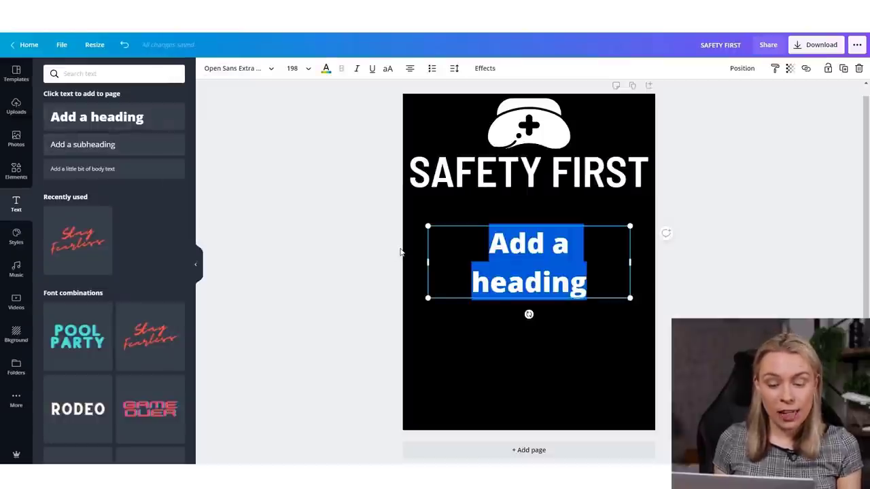
type("DRINK")
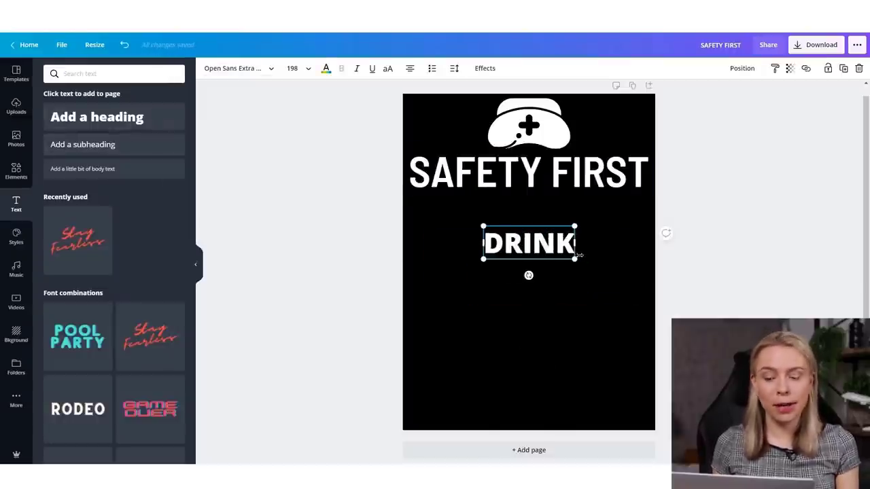
left_click_drag(575, 258, 699, 305)
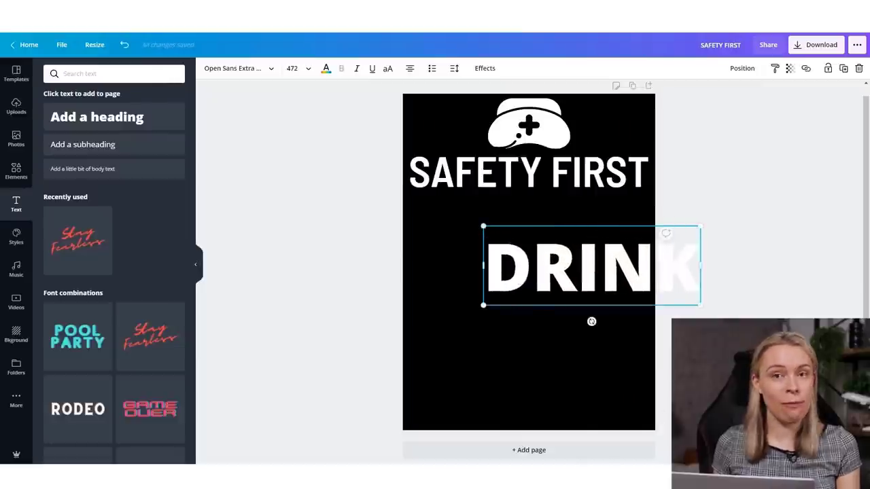
left_click(359, 258)
left_click_drag(554, 267, 480, 219)
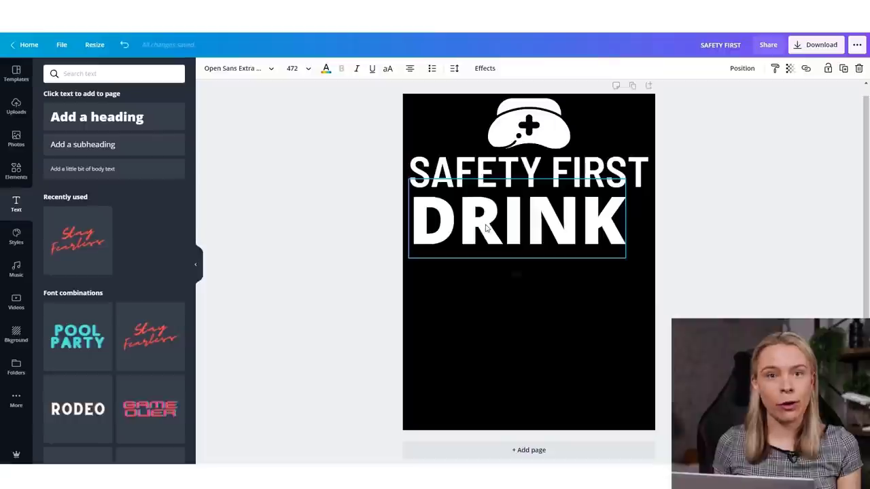
left_click_drag(628, 259, 644, 268)
left_click_drag(594, 221, 591, 220)
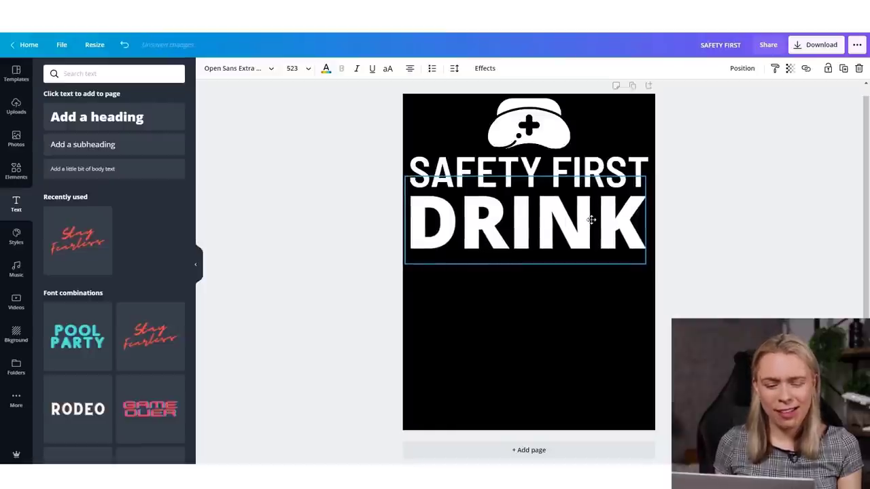
left_click(710, 276)
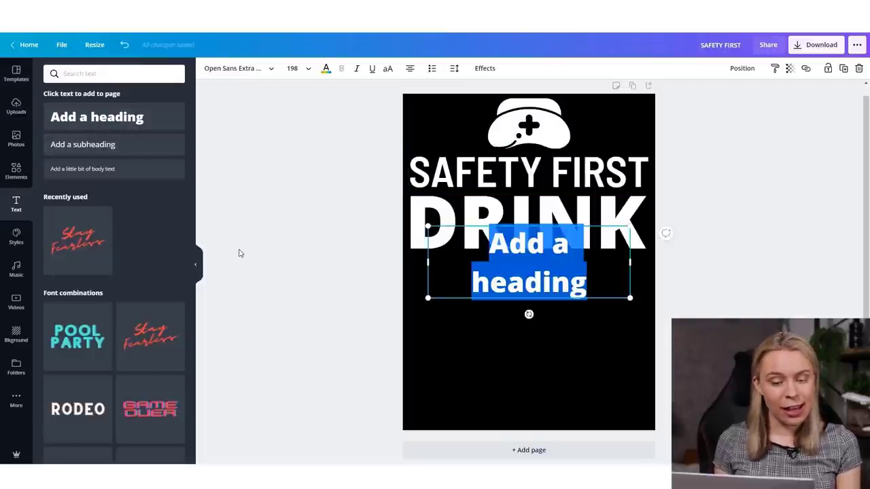
Type 'with a' as a new heading and place it below DRINK.
type("with")
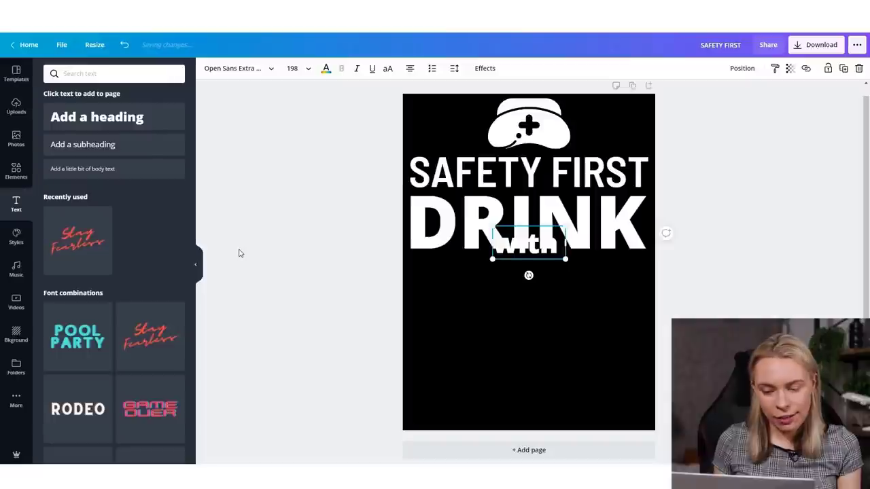
type(" a")
left_click(314, 284)
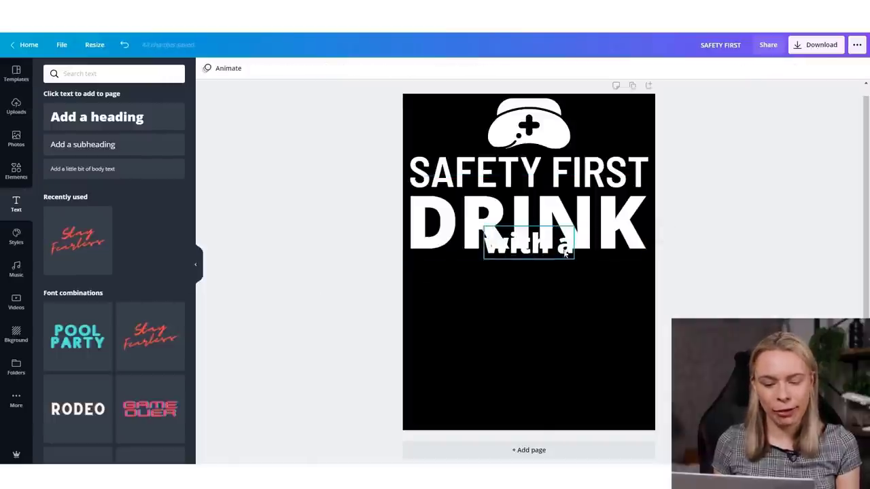
left_click_drag(539, 242, 538, 280)
Set the 'with a' text to the Beth Ellen handwriting font.
left_click(219, 69)
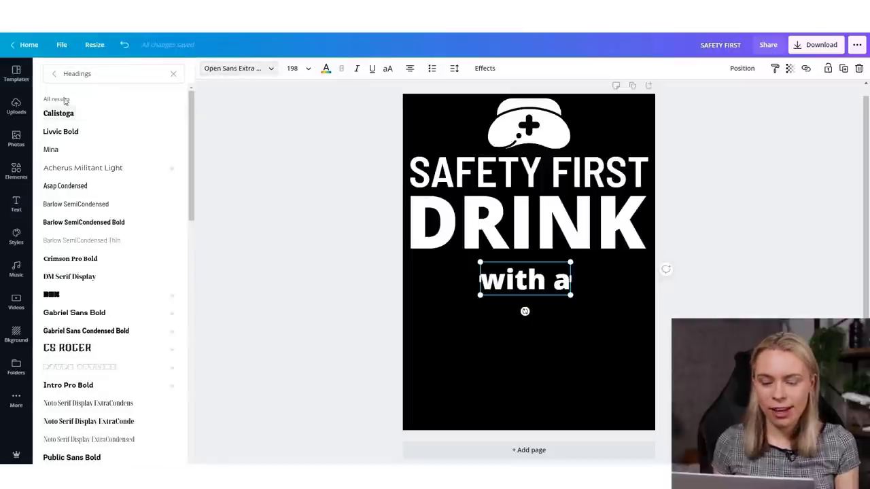
left_click(85, 74)
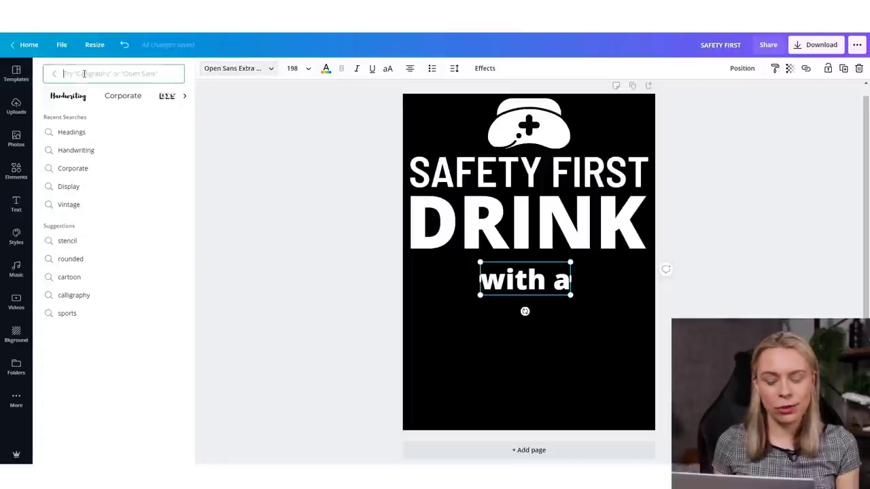
left_click(65, 100)
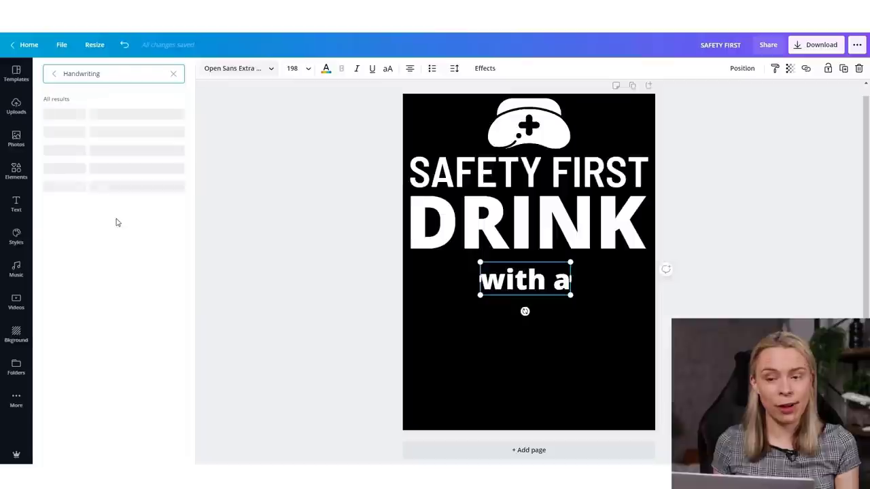
scroll(153, 276, "down", 5)
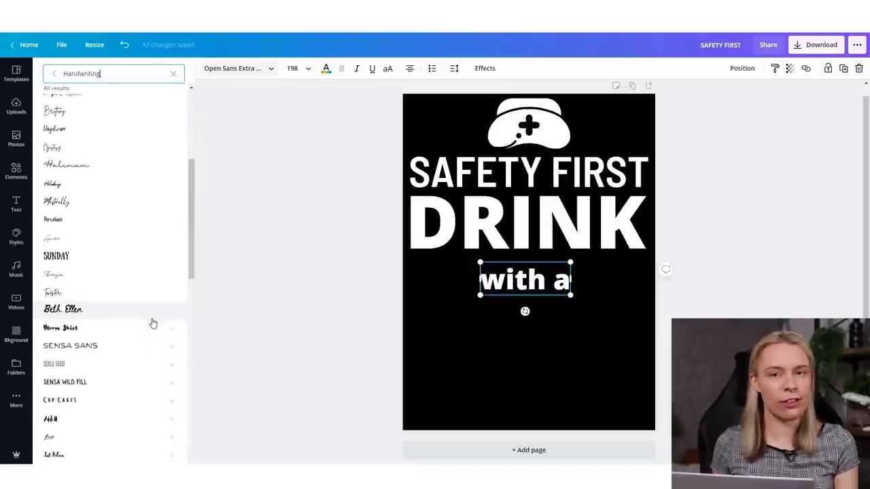
scroll(146, 306, "down", 2)
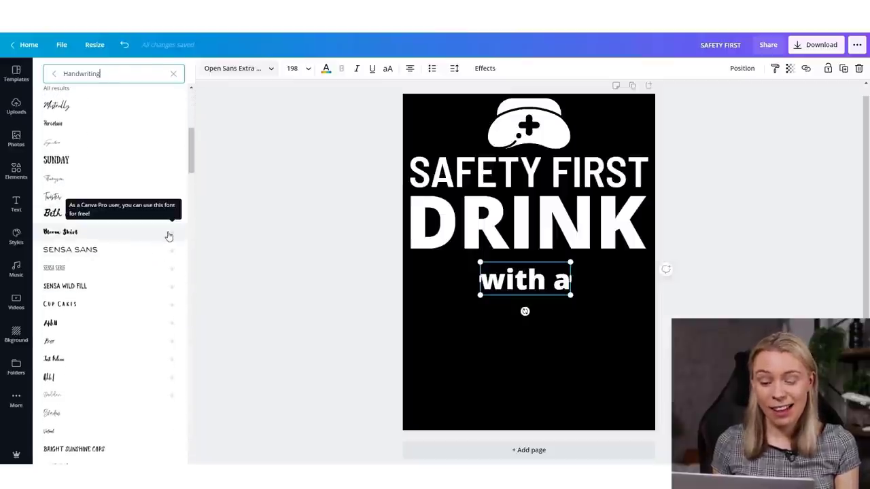
left_click(76, 213)
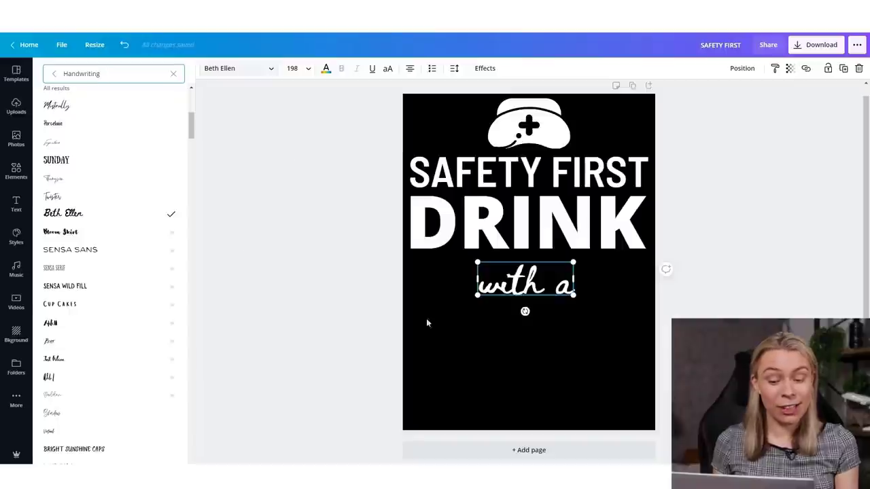
key("Escape")
Enlarge 'with a' to size 231 and centre it just beneath DRINK.
left_click_drag(511, 287, 506, 271)
left_click_drag(570, 287, 548, 275)
left_click(700, 310)
left_click(548, 276)
left_click(328, 251)
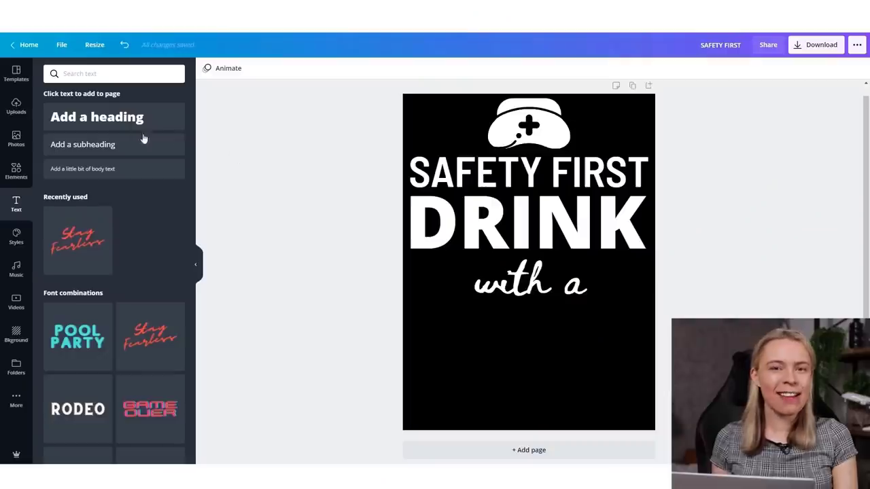
Add a bold 'N' heading at font size 500, placed at the left just under 'with a'.
left_click(87, 116)
key("BackSpace")
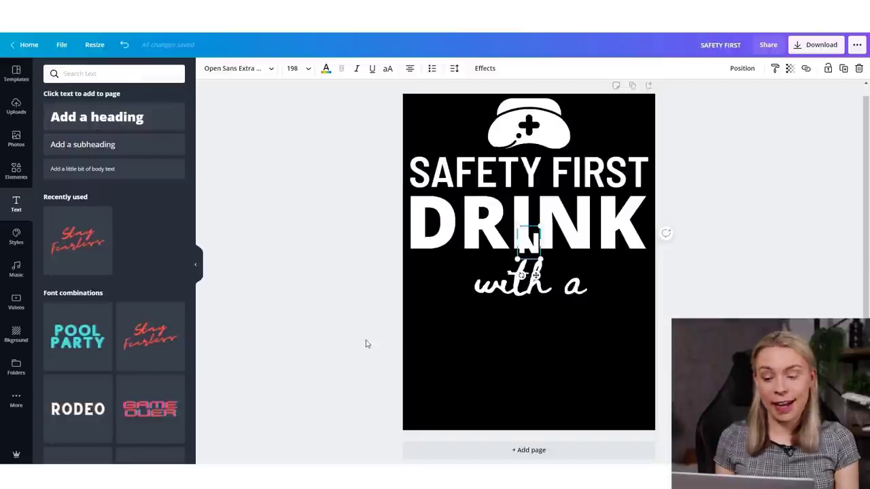
left_click_drag(521, 244, 425, 331)
left_click(292, 68)
type("50")
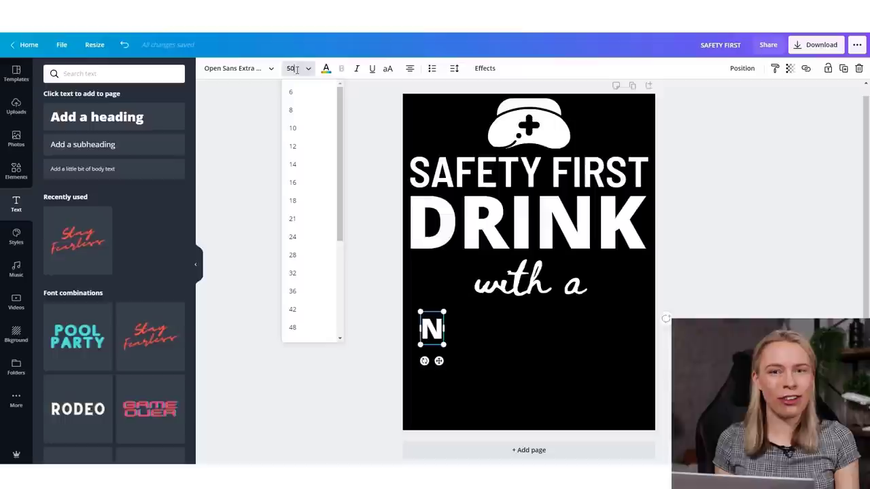
key("Return")
left_click(291, 289)
left_click_drag(417, 357, 437, 333)
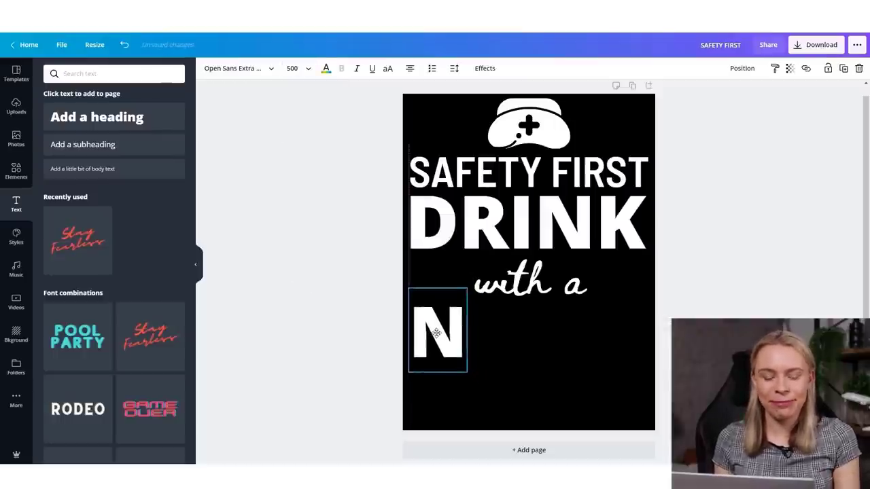
left_click(340, 312)
left_click(16, 171)
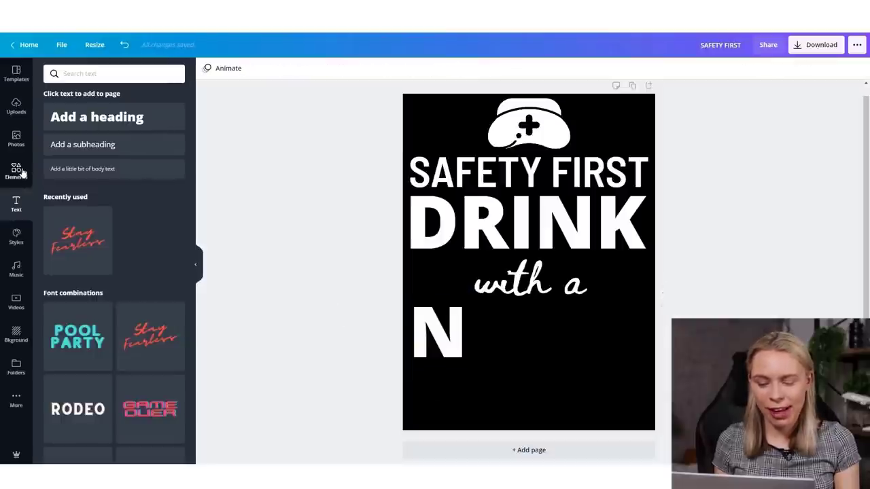
Search elements for 'wine glass' and add the yellow-filled wine glass graphic.
left_click(161, 73)
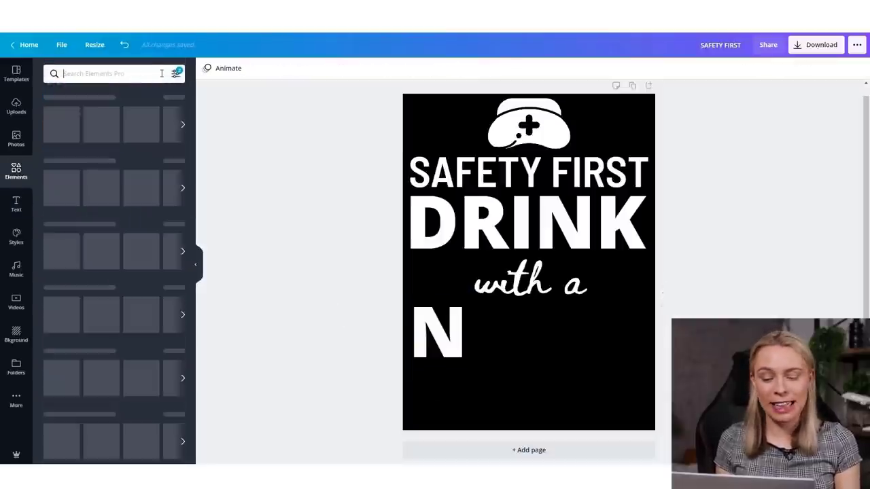
type("wine glass")
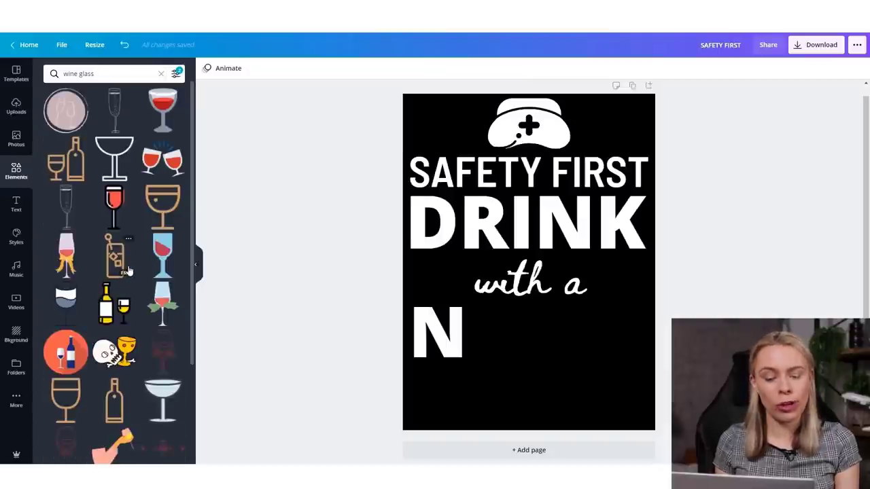
scroll(127, 270, "down", 5)
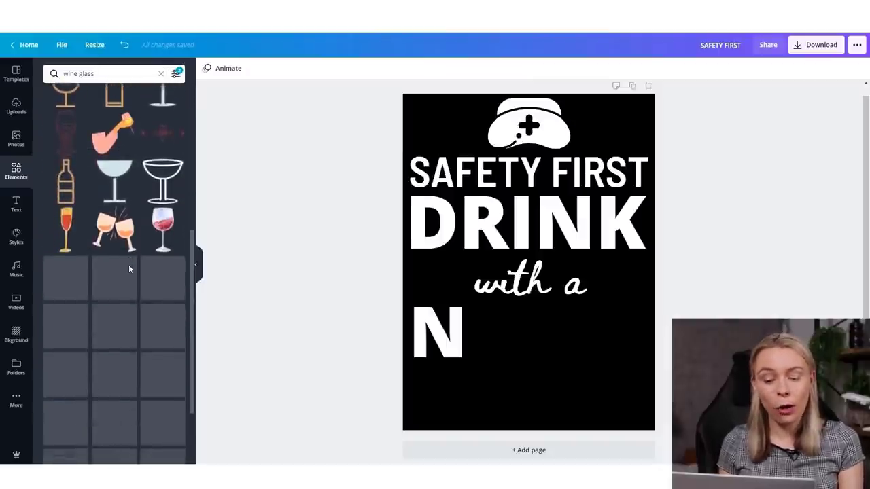
scroll(130, 268, "down", 5)
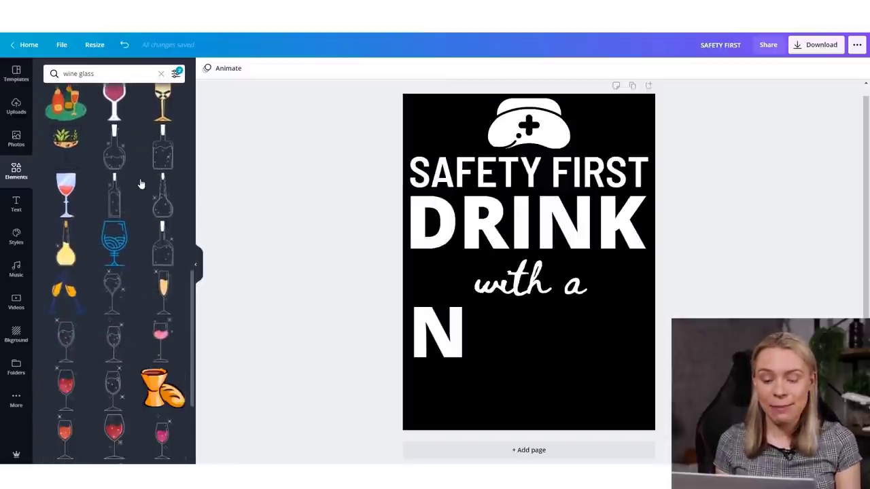
scroll(139, 183, "down", 3)
scroll(140, 178, "down", 3)
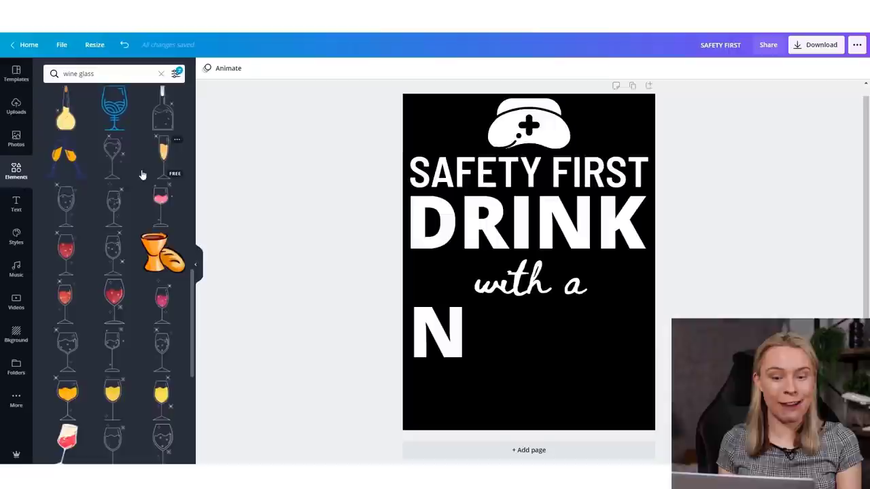
scroll(142, 175, "down", 2)
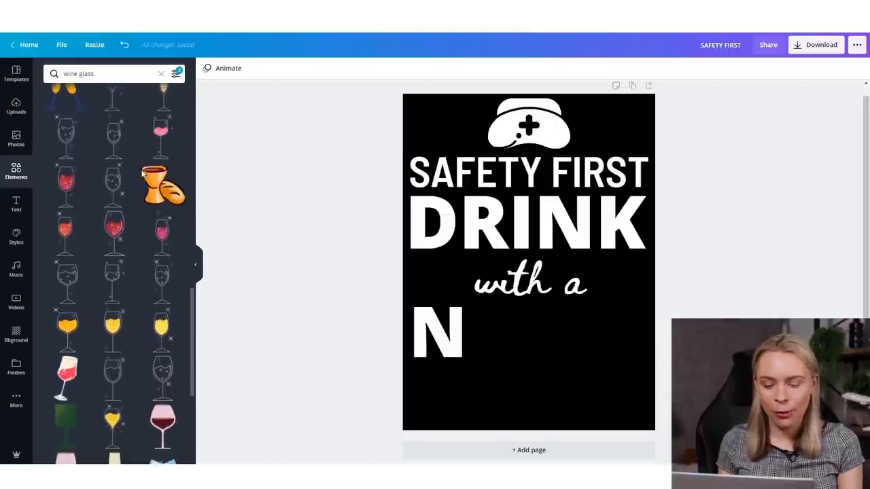
scroll(142, 178, "down", 2)
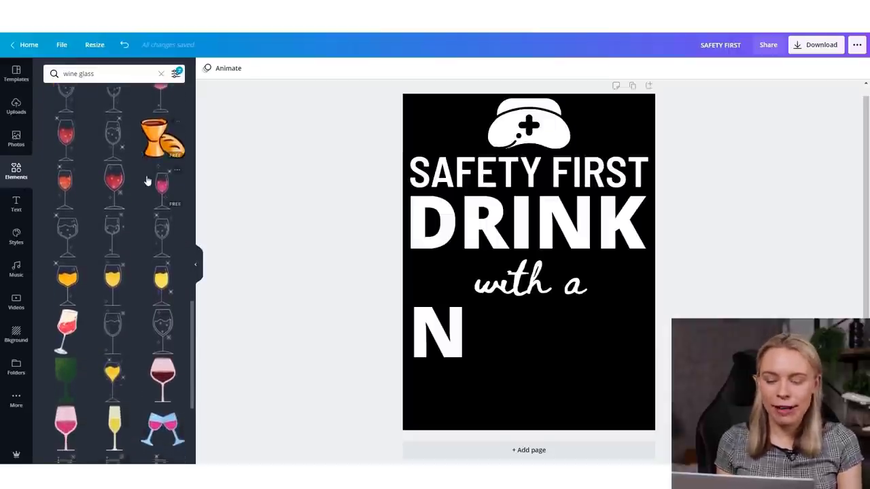
scroll(143, 186, "down", 4)
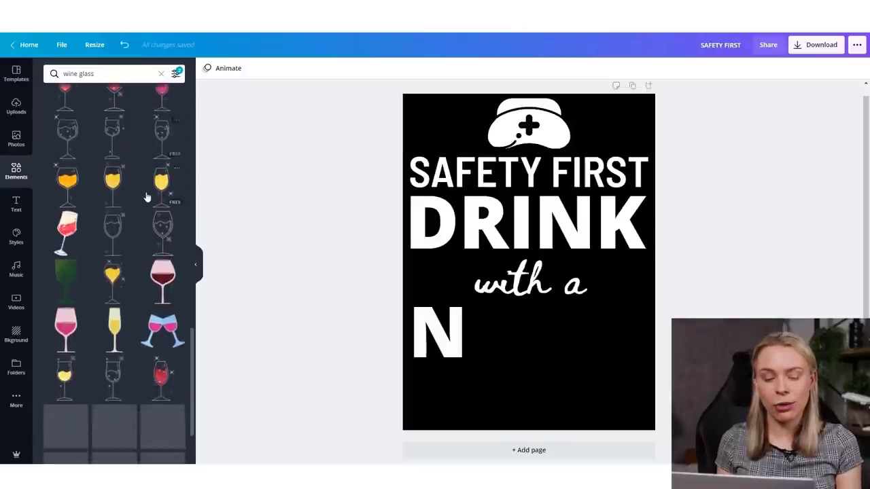
scroll(327, 243, "down", 1)
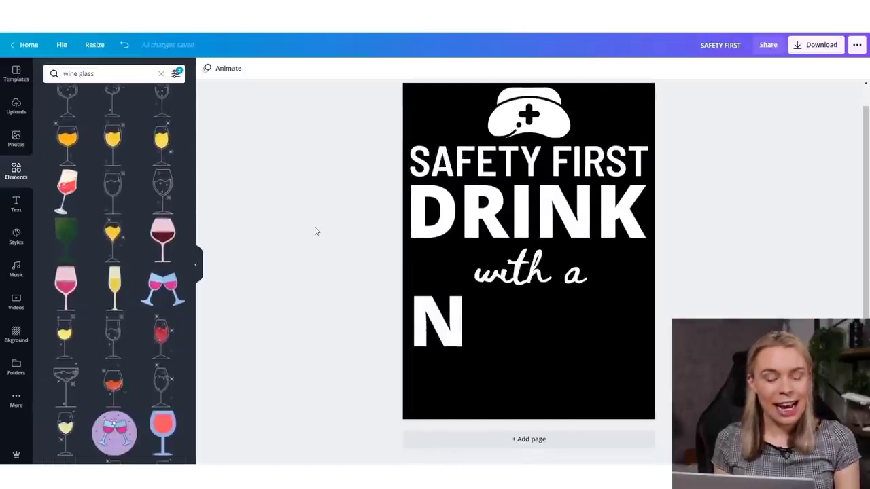
left_click(63, 428)
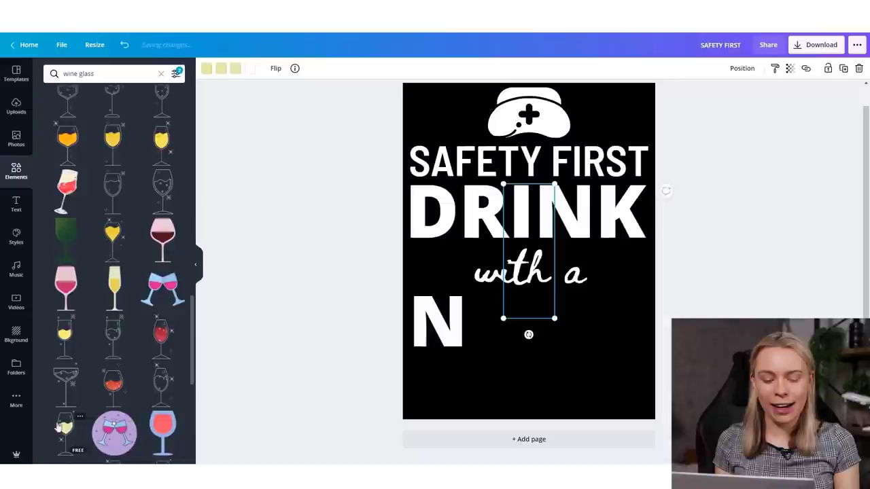
Move the wine glass down beside the N and rotate it upright.
left_click(480, 279)
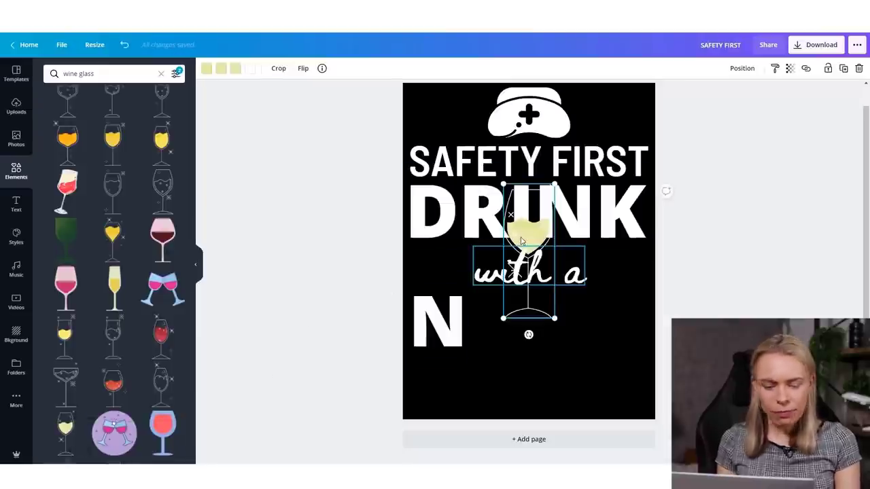
left_click(369, 317)
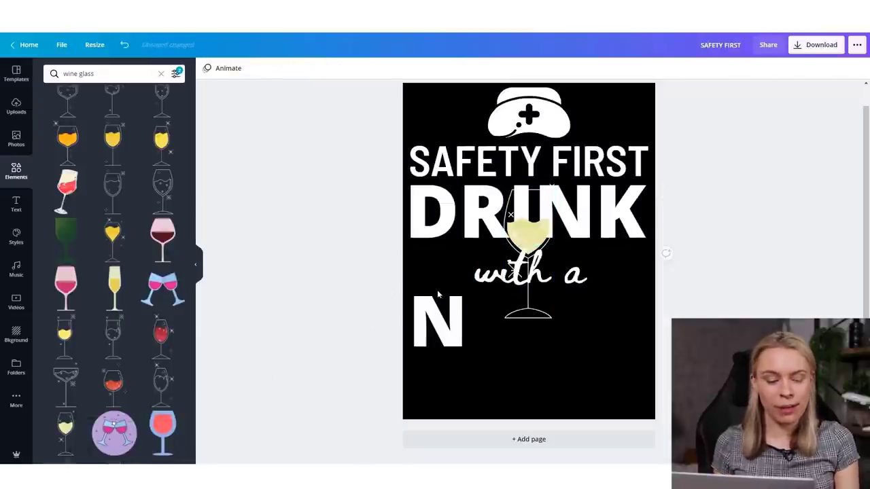
left_click(527, 233)
left_click(528, 231)
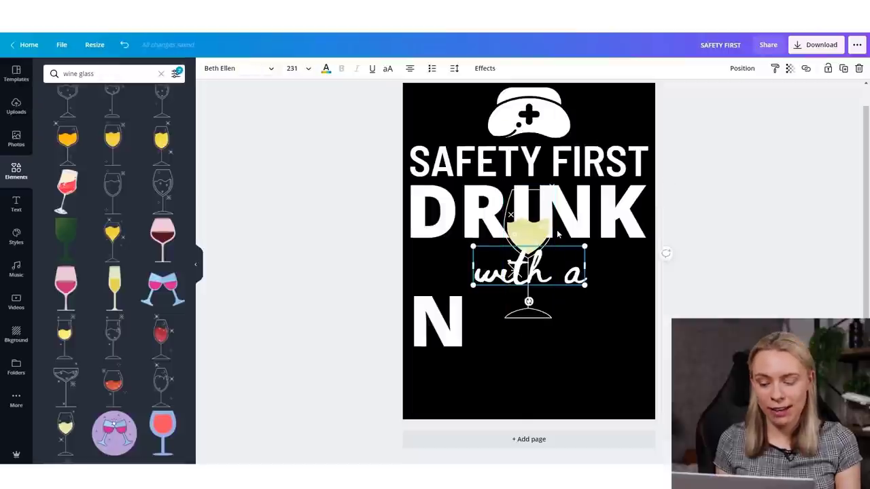
left_click(526, 228)
left_click_drag(526, 227, 490, 329)
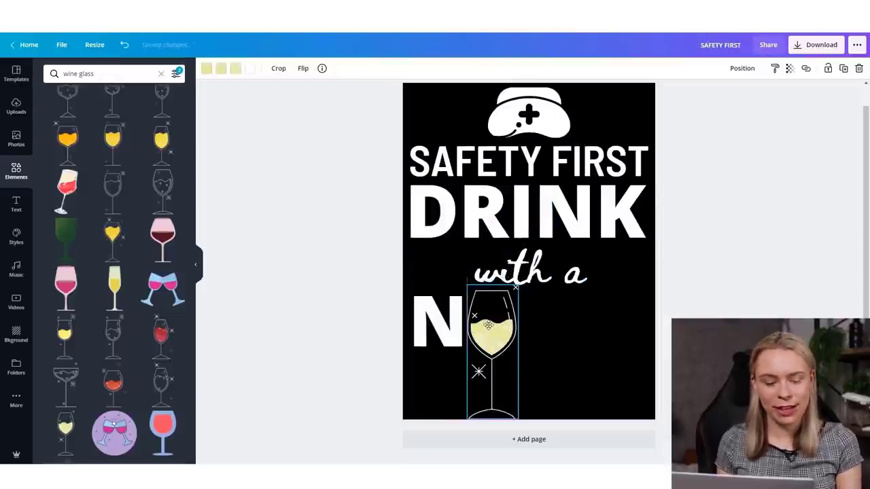
left_click_drag(492, 434, 494, 428)
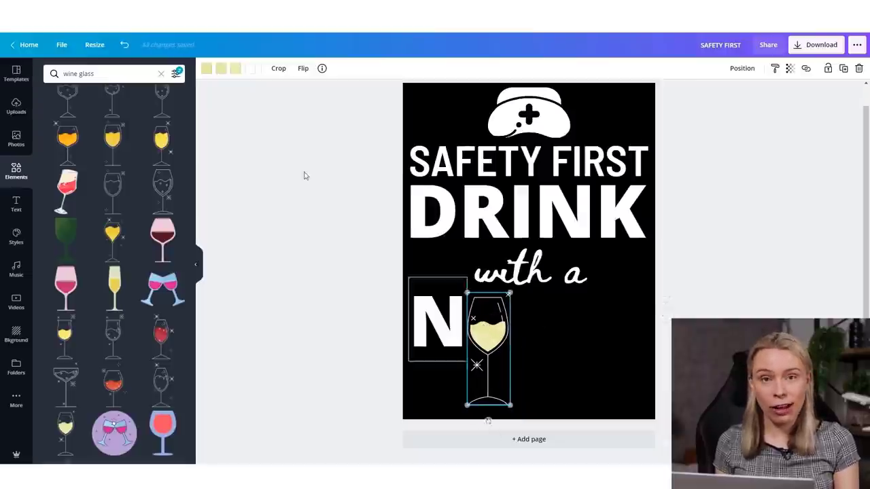
Set all three of the wine glass's colours to white.
left_click(207, 70)
left_click(150, 158)
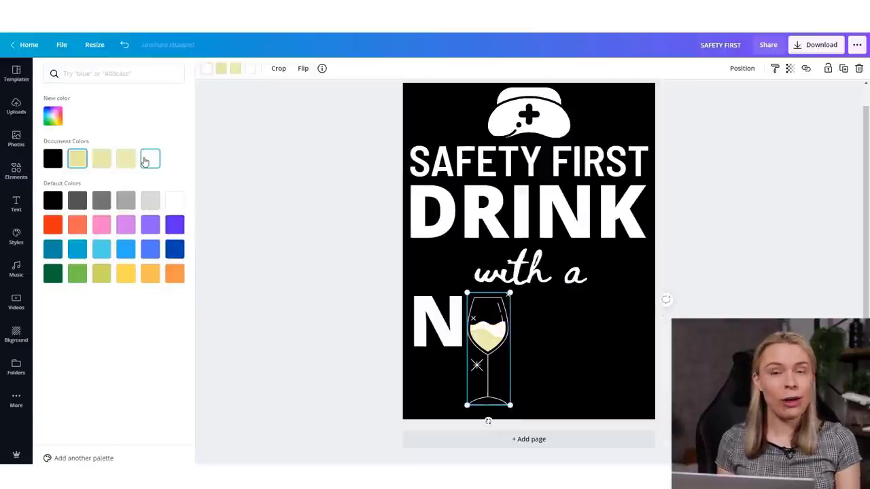
left_click(226, 70)
left_click(150, 159)
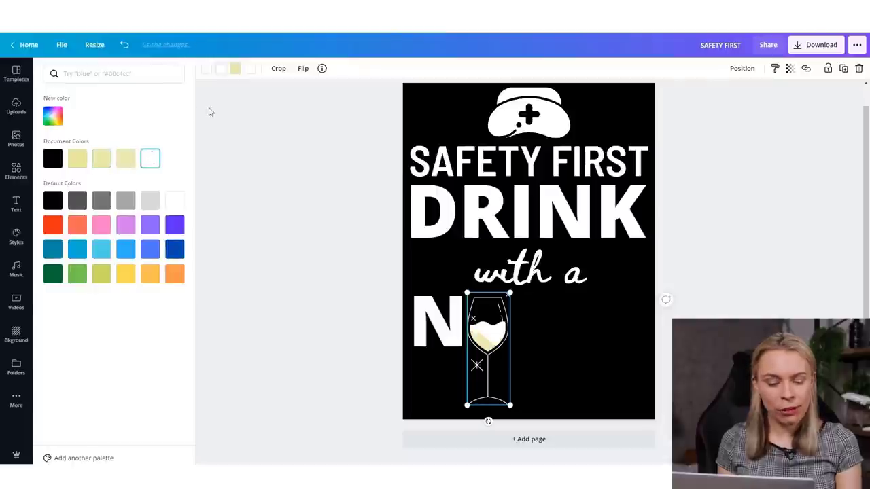
left_click(243, 71)
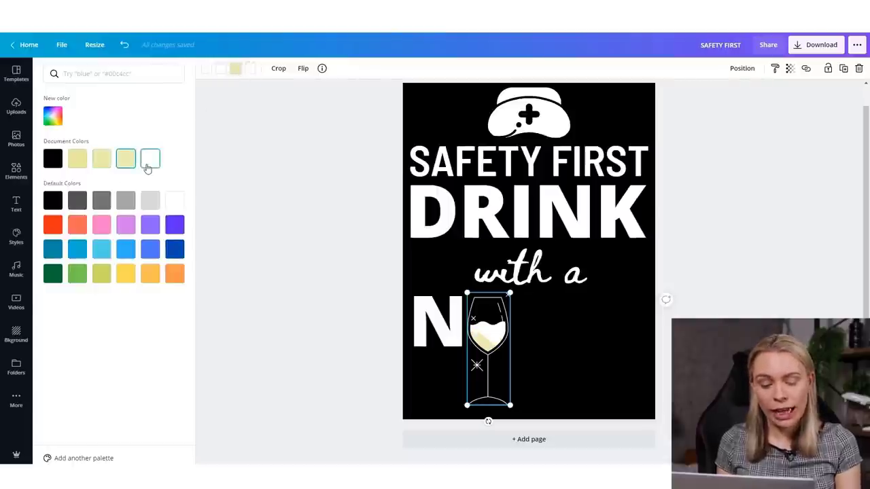
left_click(150, 158)
key("Escape")
Place a copy of the N to the right of the wine glass.
left_click(285, 319)
left_click(441, 329)
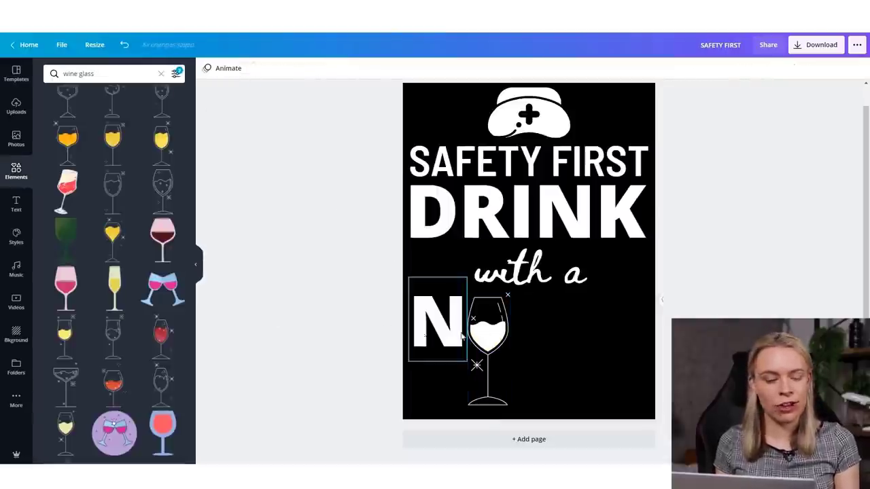
left_click_drag(453, 329, 639, 321)
Retype the copied N as 'RSE' and resize its box to keep it on one line.
double_click(558, 314)
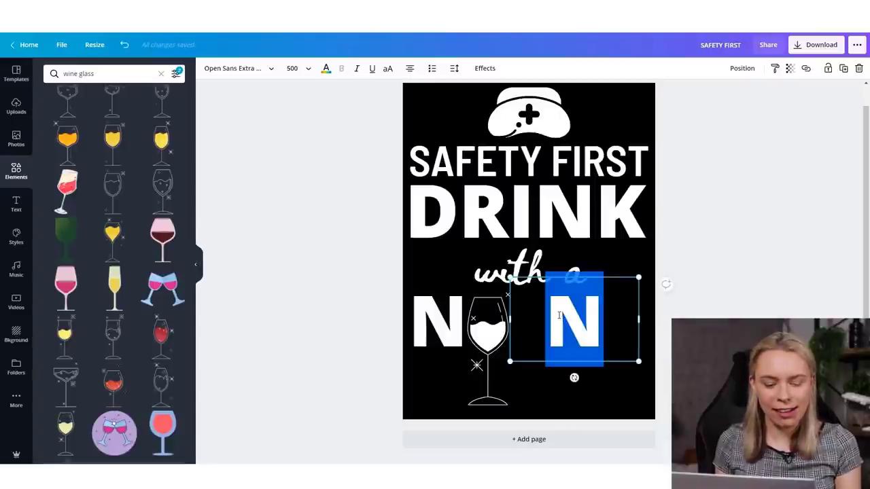
type("RSE")
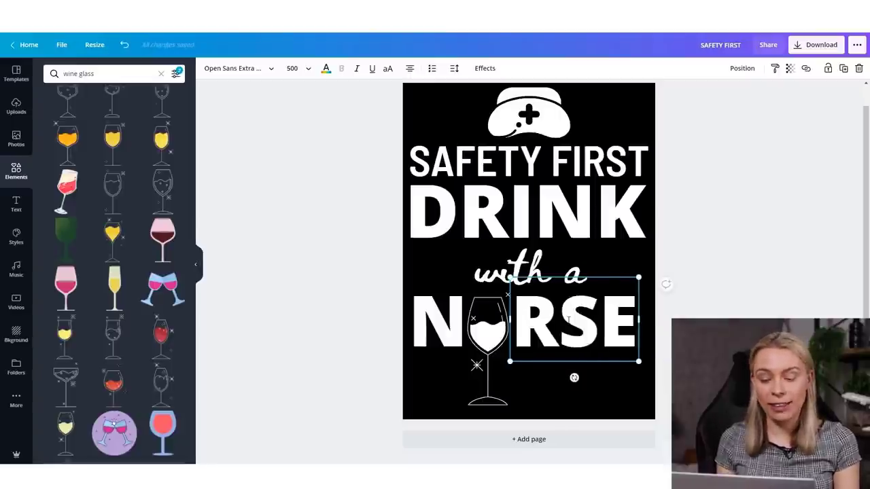
left_click(376, 319)
left_click(580, 322)
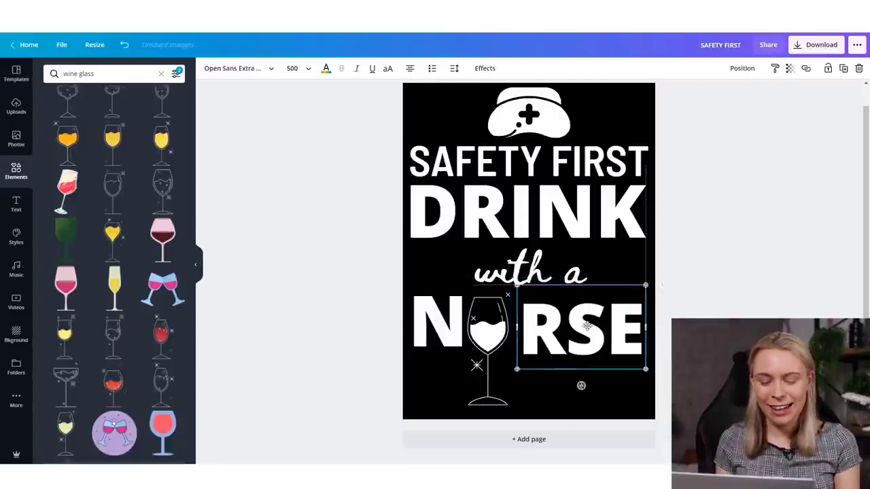
left_click_drag(517, 327, 511, 371)
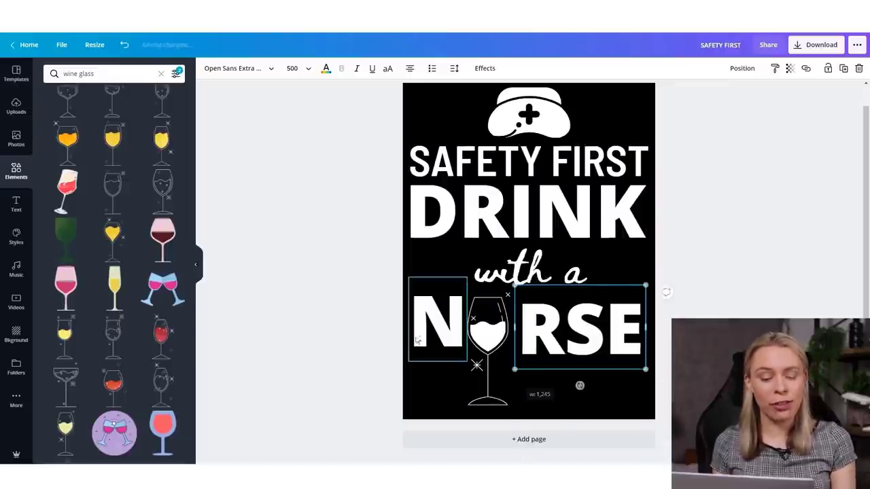
left_click(351, 342)
Nudge the wine glass right and raise RSE to line up with the N.
left_click_drag(493, 338, 498, 338)
left_click_drag(547, 325, 544, 315)
left_click(309, 331)
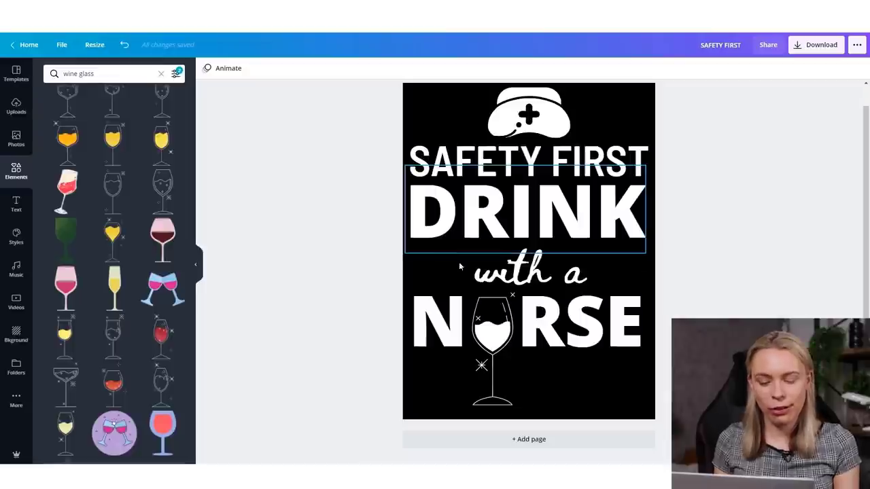
Set the page background colour to orange-red instead of black.
left_click(449, 94)
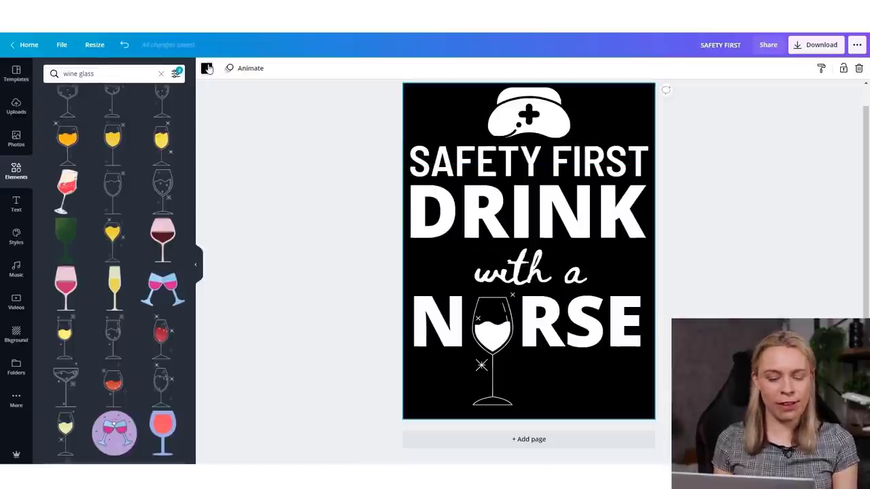
left_click(206, 68)
left_click(54, 225)
left_click(361, 172)
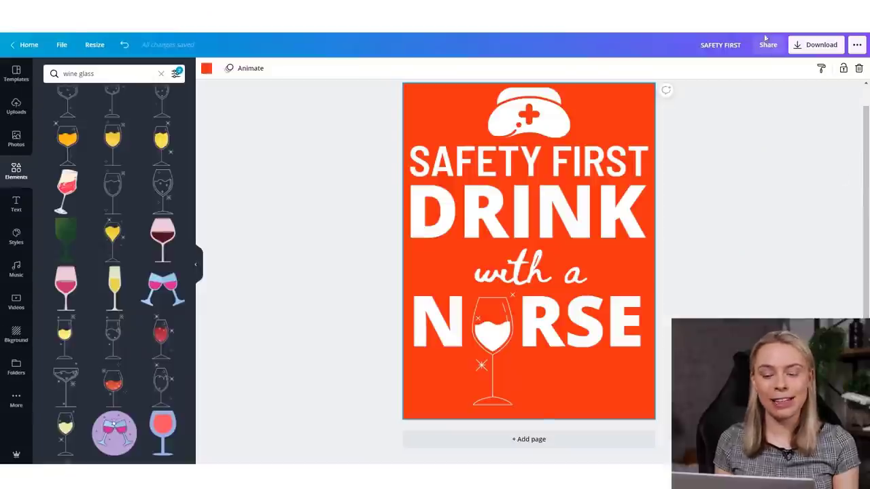
Rename the design 'SAFETY FIRST DRINK WITH A NURSE' and download a 3x transparent PNG.
left_click(745, 50)
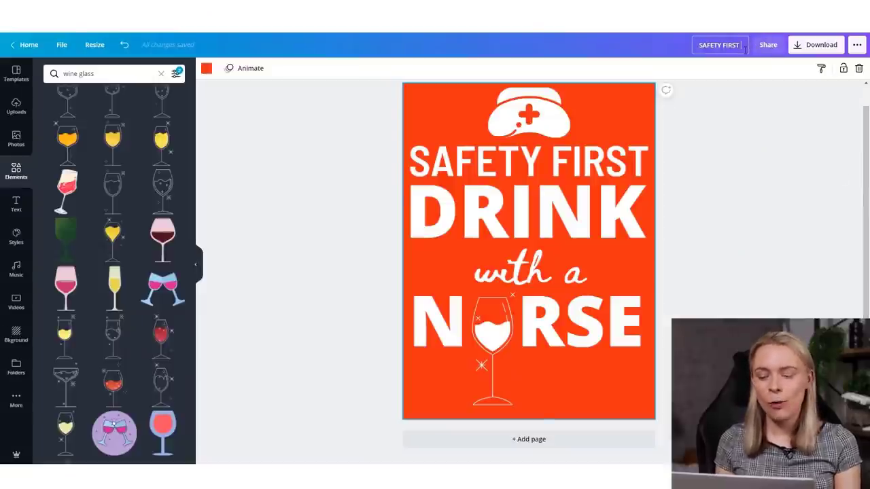
type("DRINK WITH A NURS")
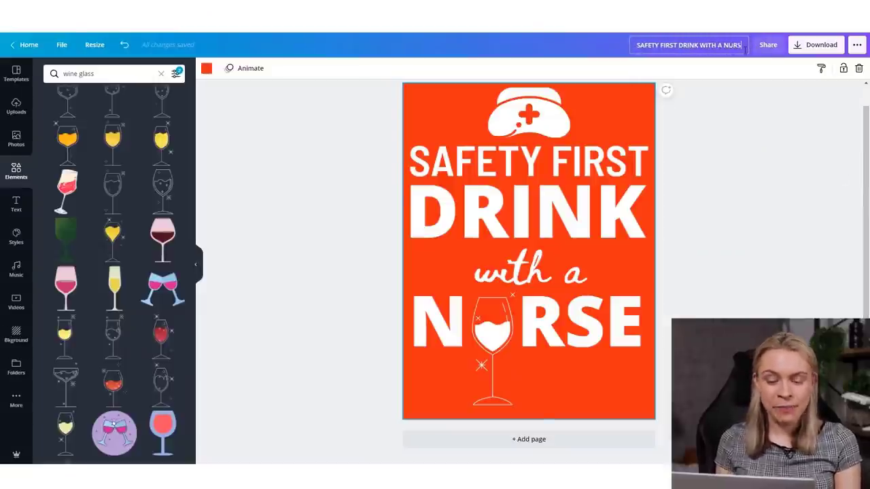
type("E")
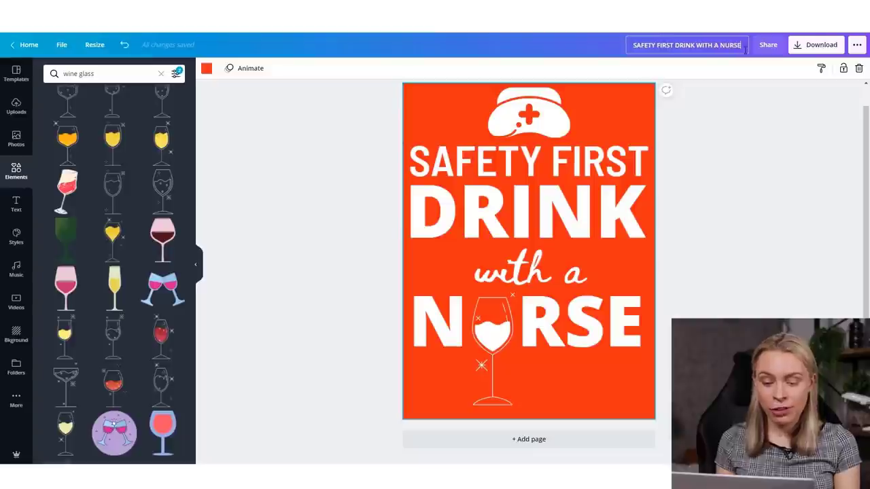
left_click(800, 49)
left_click_drag(761, 129, 867, 145)
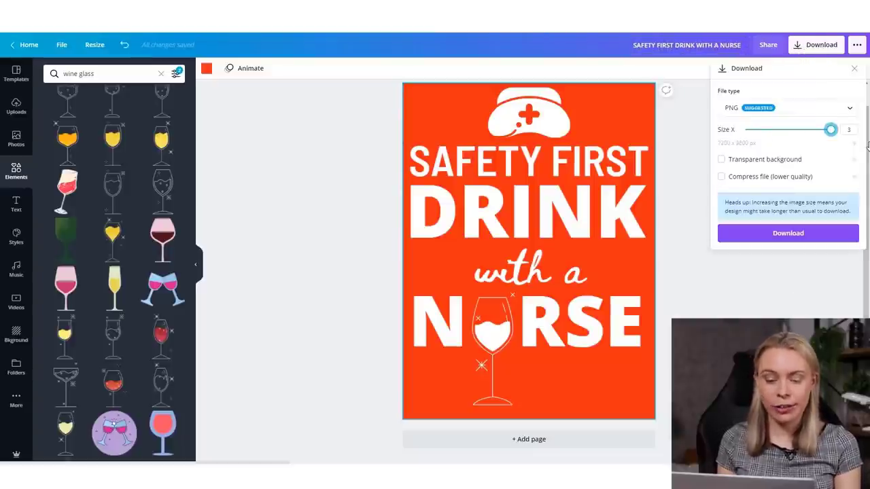
left_click(721, 159)
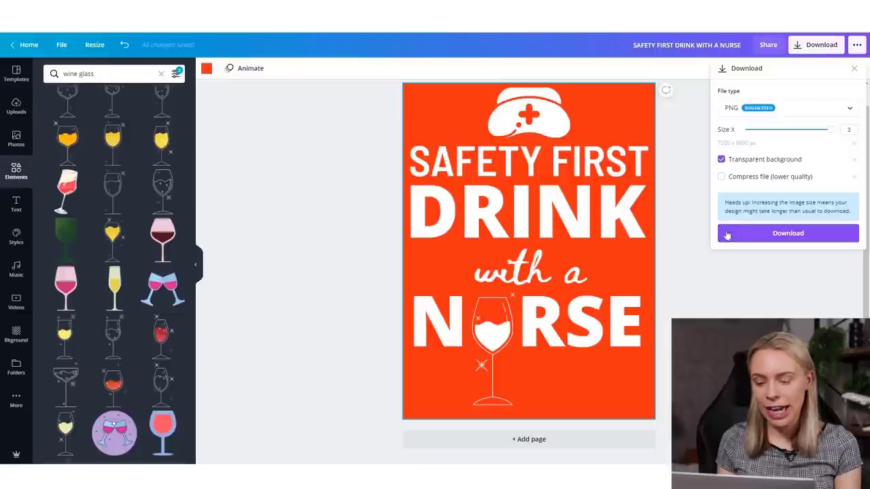
left_click(761, 235)
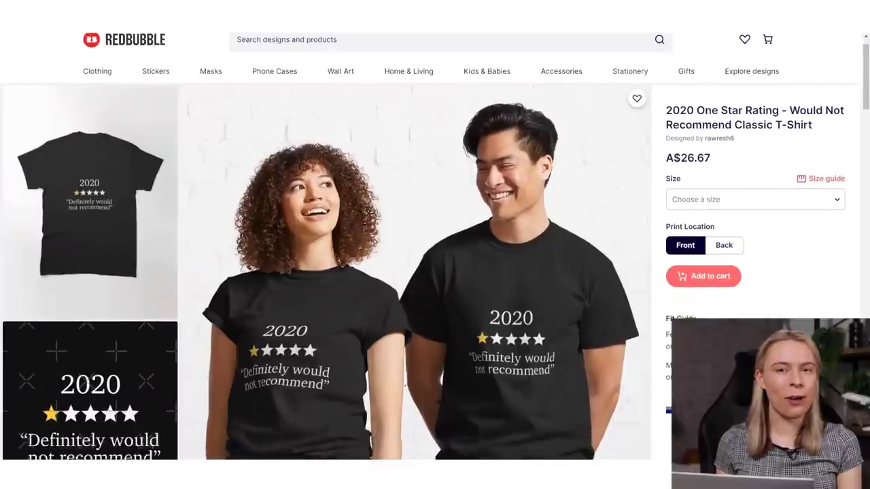
scroll(863, 305, "down", 1)
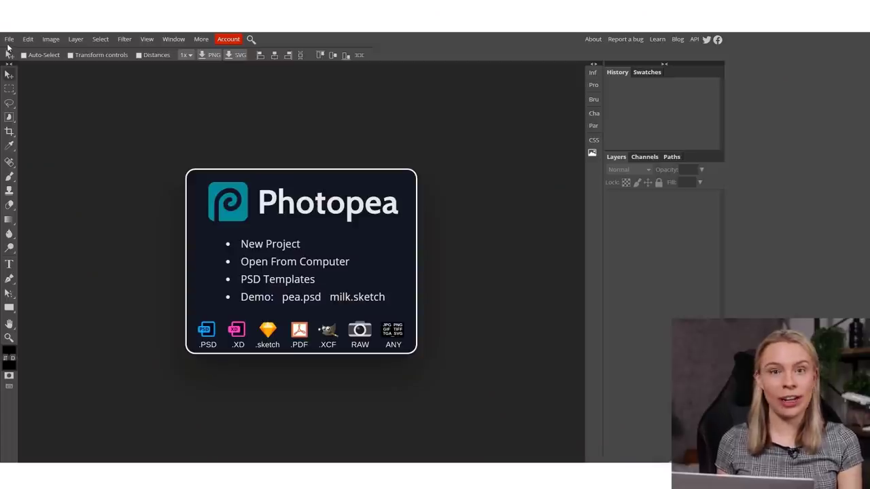
Create a transparent 2400 × 3200 px, 300 DPI document named 'RedBubble Example'.
left_click(8, 39)
left_click(25, 53)
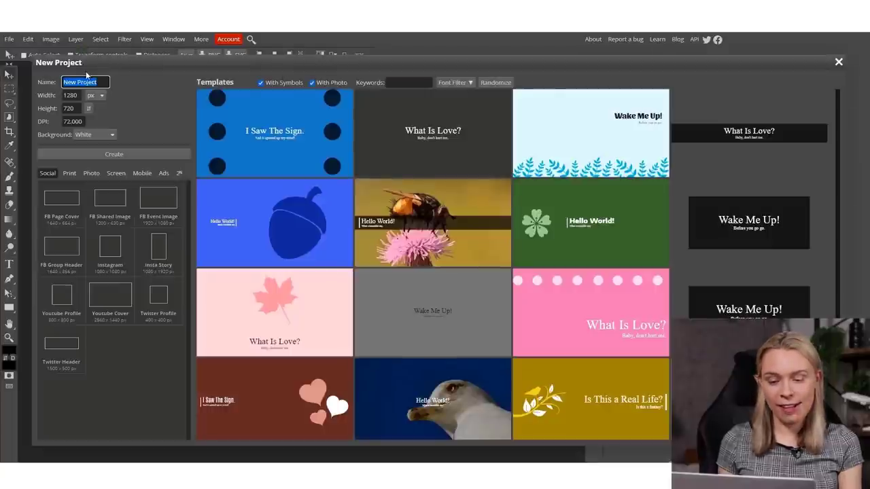
type("RedBub")
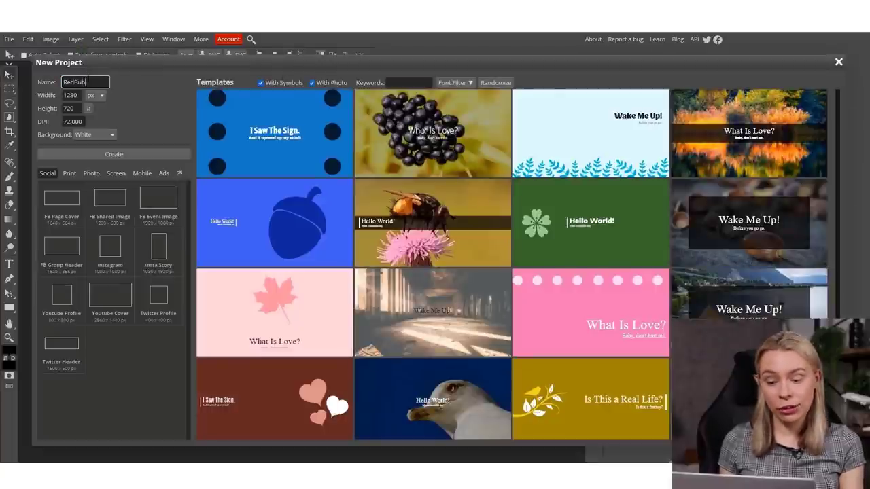
type("ble Example")
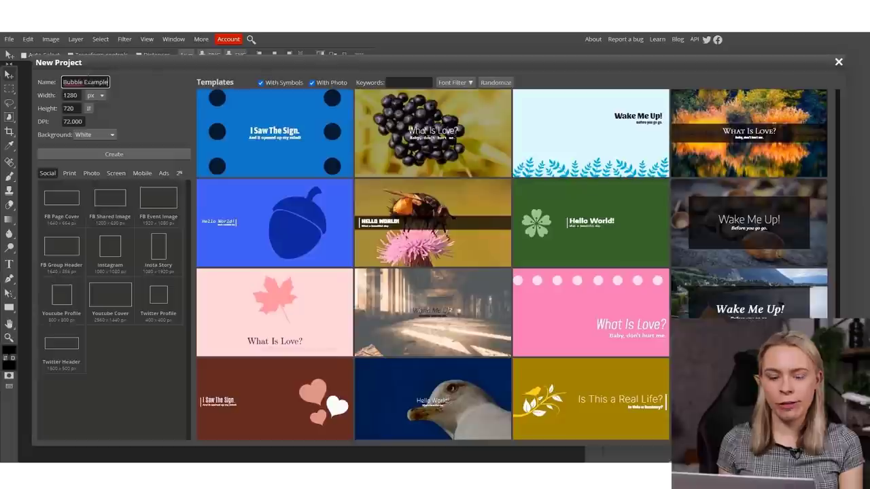
key("Tab")
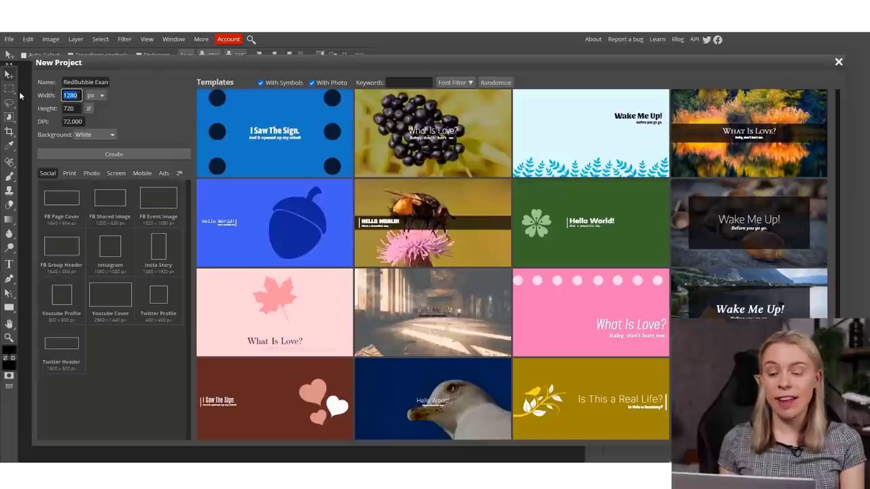
type("2")
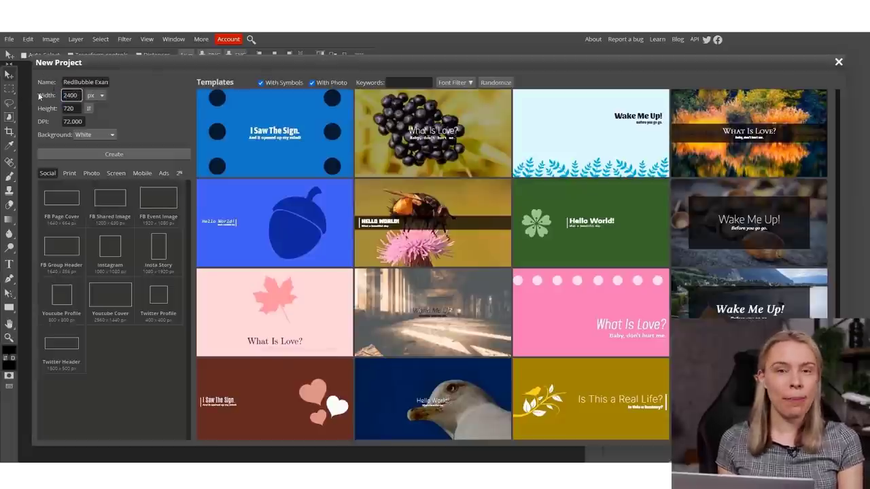
key("Tab")
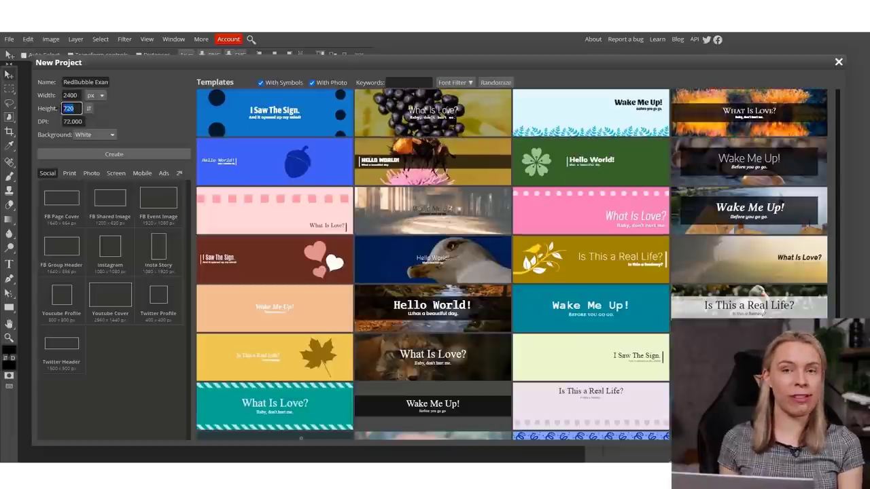
type("3200")
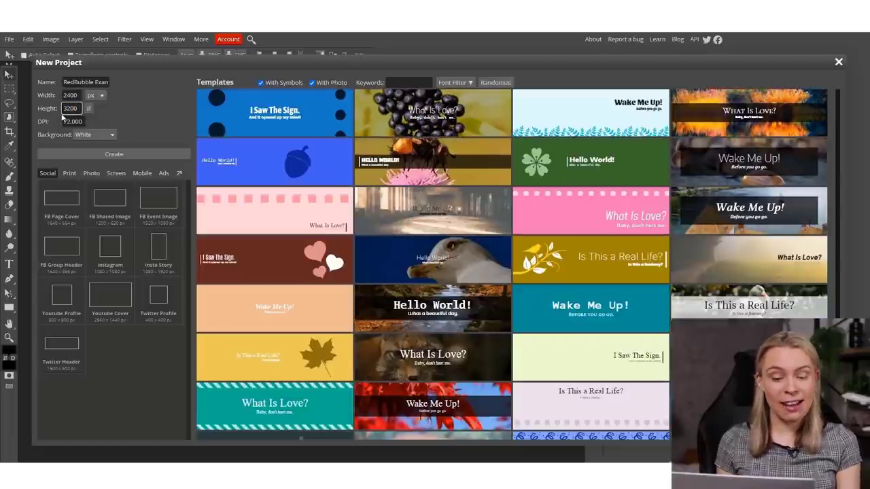
key("Tab")
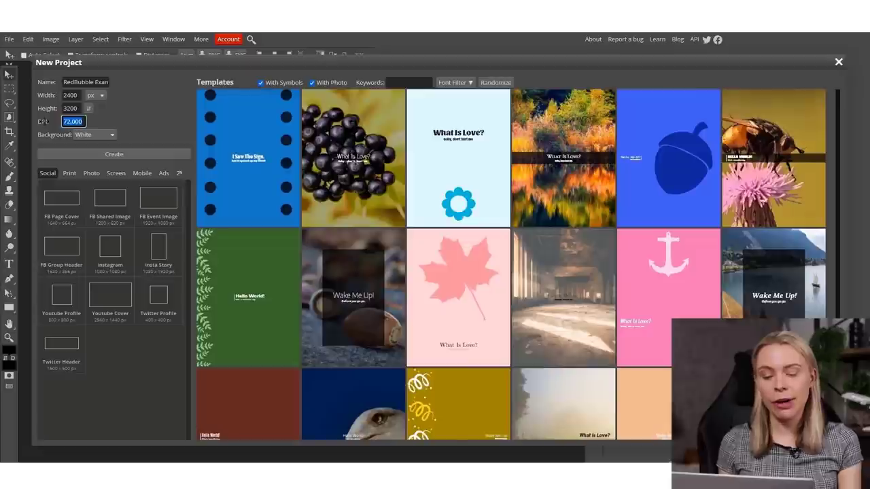
type("300")
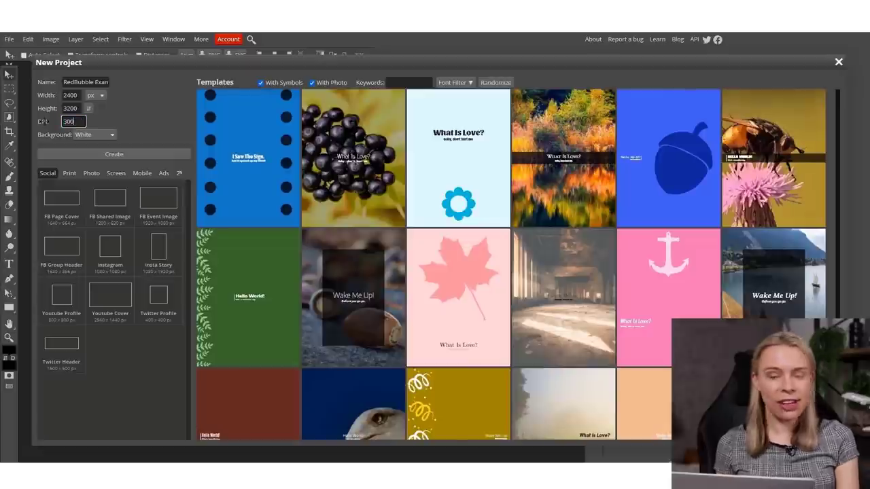
left_click(98, 135)
left_click(102, 155)
left_click(102, 154)
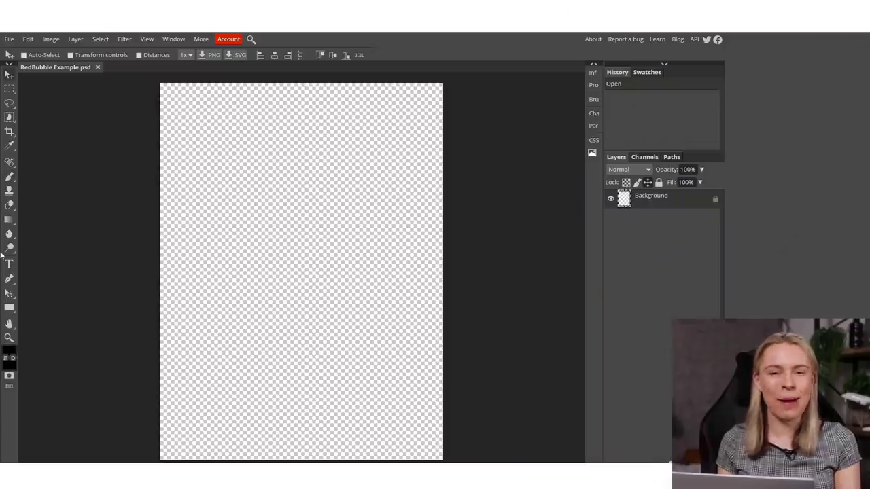
Add a black '2020' text layer at 300 px near the canvas top.
left_click(8, 264)
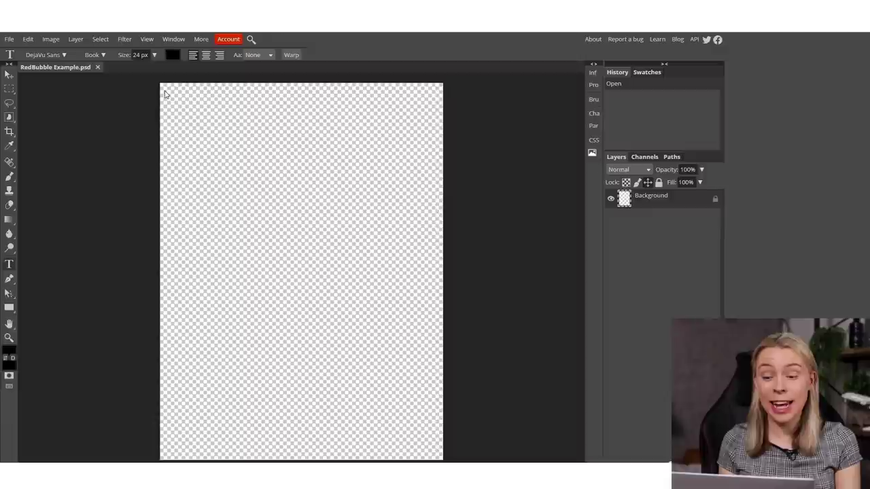
left_click_drag(173, 96, 433, 241)
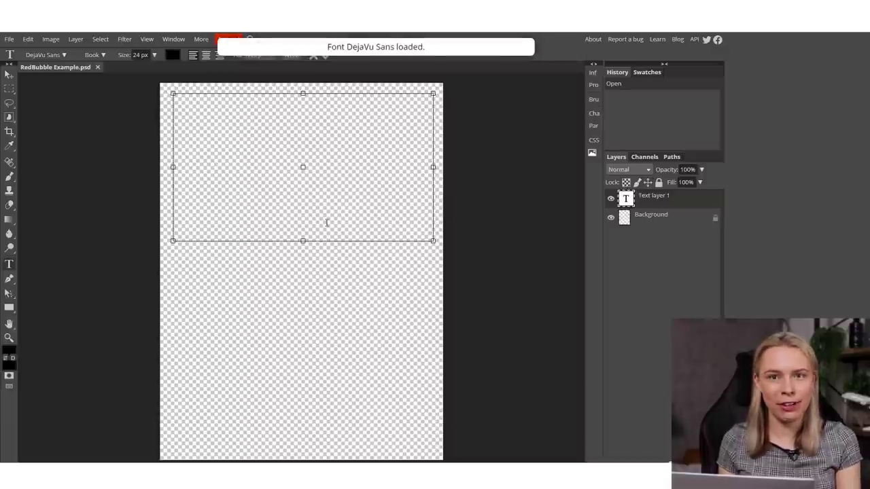
left_click(140, 54)
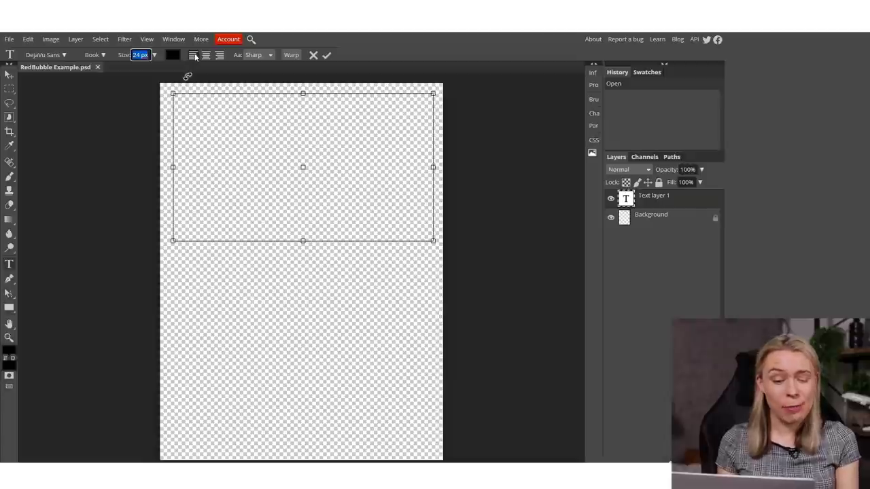
type("3000 p")
left_click(197, 162)
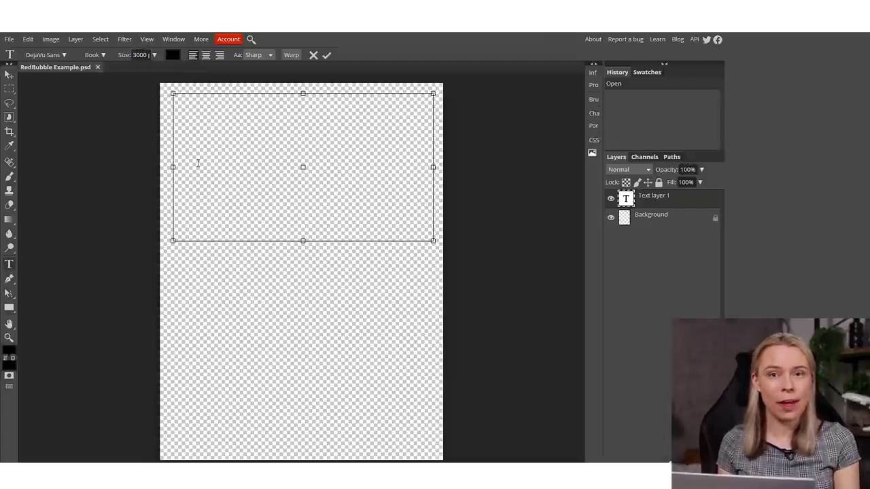
type("2020")
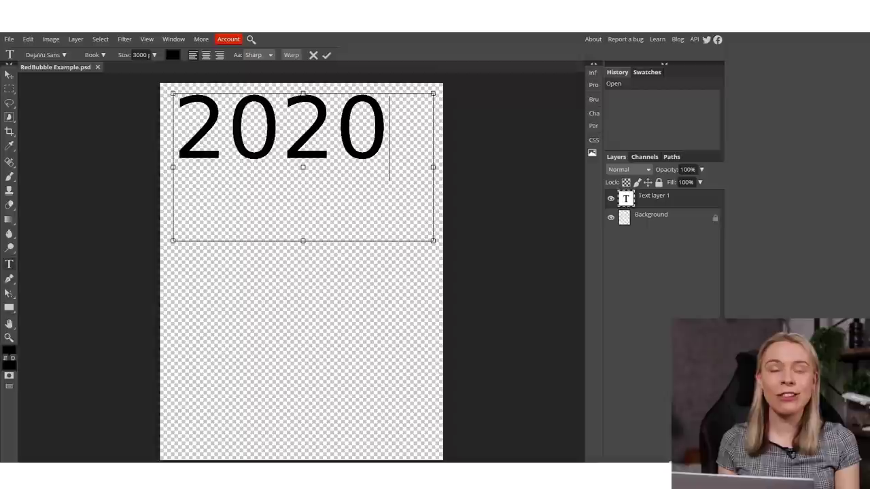
Commit the 2020 text and shift it toward the canvas centre.
left_click(9, 74)
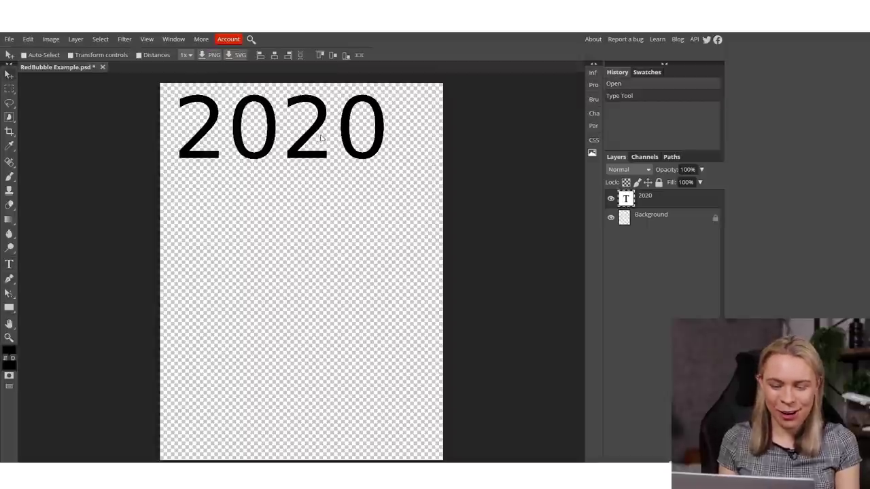
left_click_drag(317, 135, 342, 150)
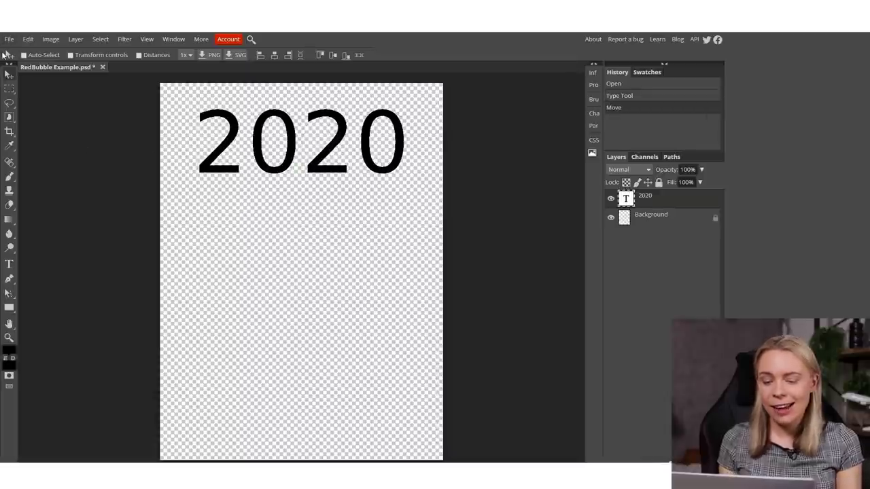
left_click(9, 38)
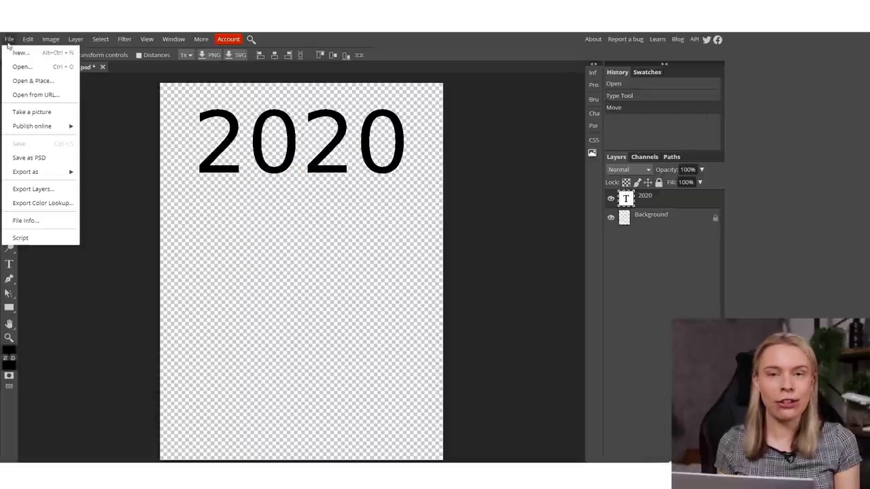
Place the California Star image, shrink it and position it below the 2020 text.
left_click(21, 78)
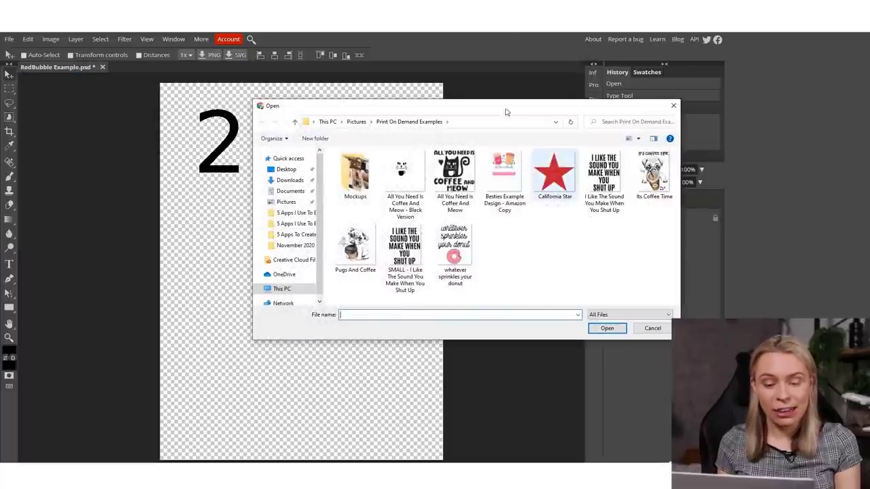
double_click(553, 175)
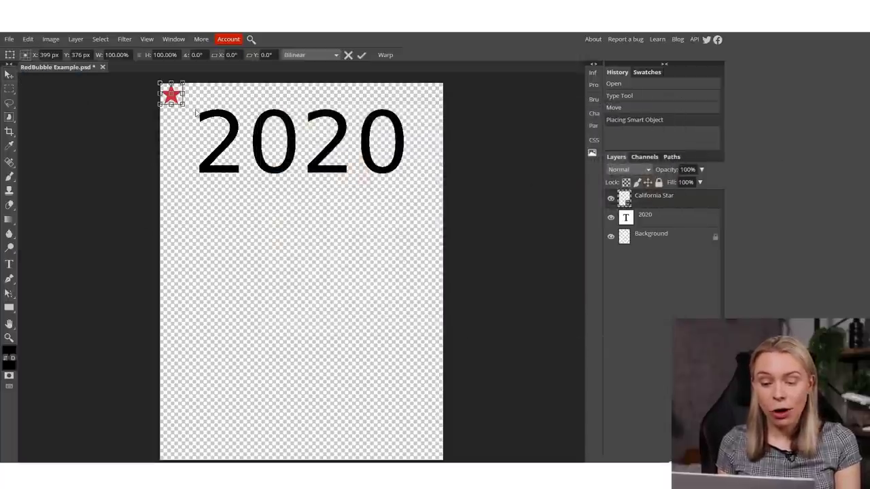
left_click_drag(171, 95, 203, 226)
left_click(9, 74)
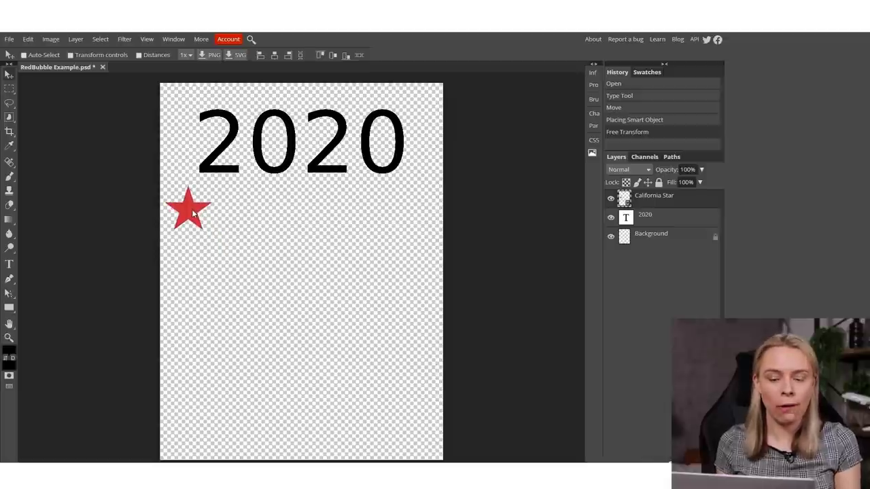
left_click_drag(193, 213, 211, 221)
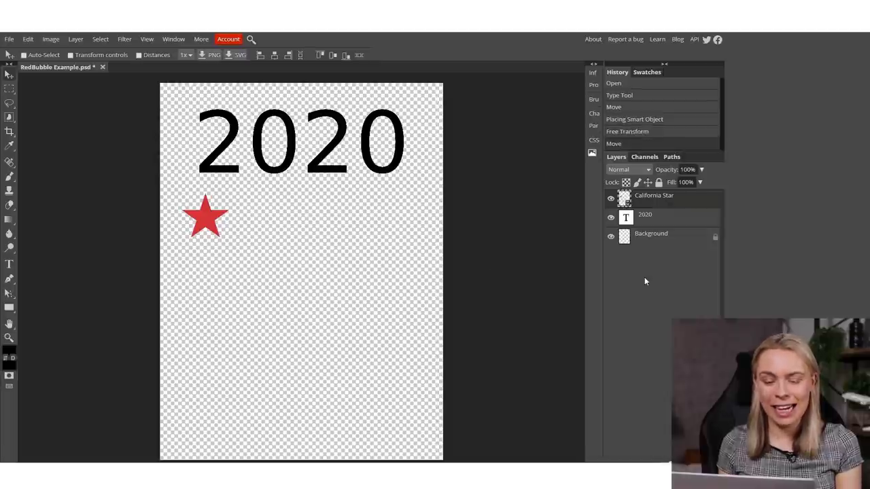
Rasterize the California Star layer and ready the Paint Bucket for recolouring.
right_click(654, 211)
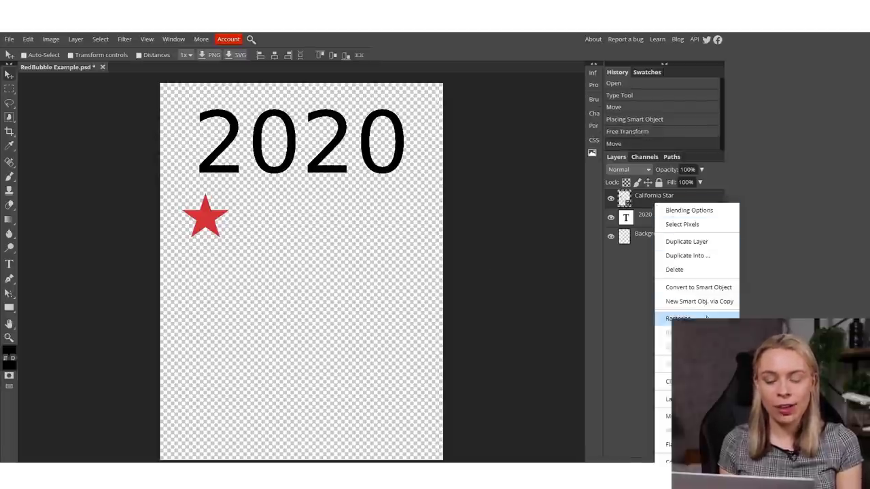
left_click(706, 317)
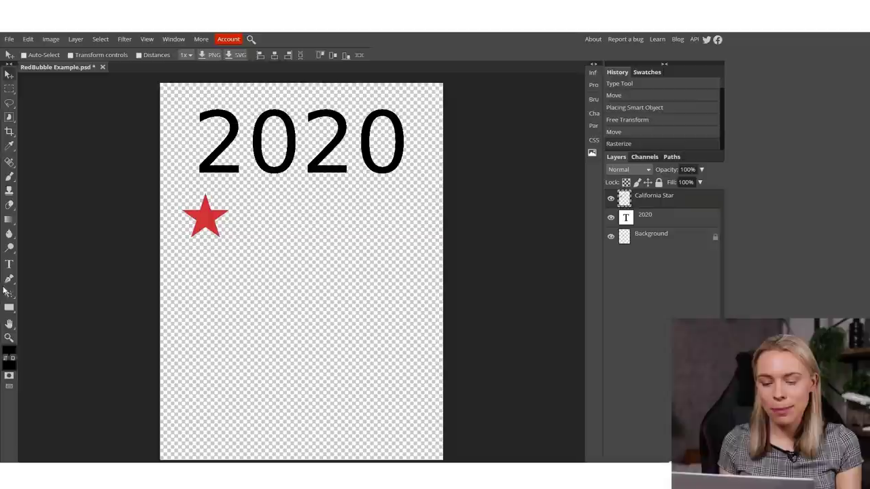
left_click(9, 220)
right_click(10, 220)
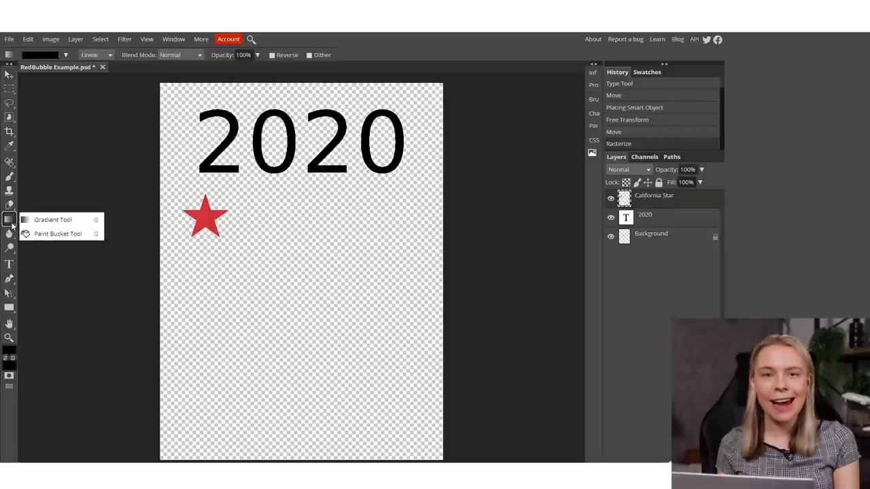
left_click(40, 233)
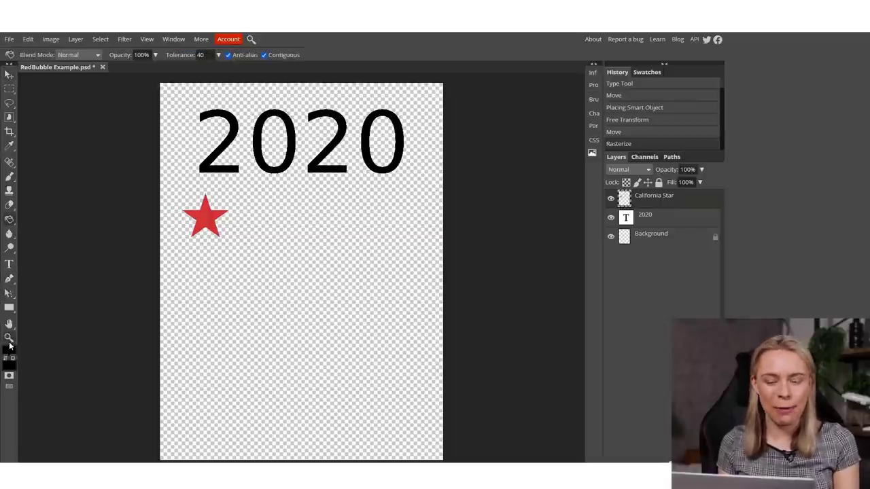
left_click(10, 353)
Fill the red star with bright yellow #fff100.
left_click(192, 221)
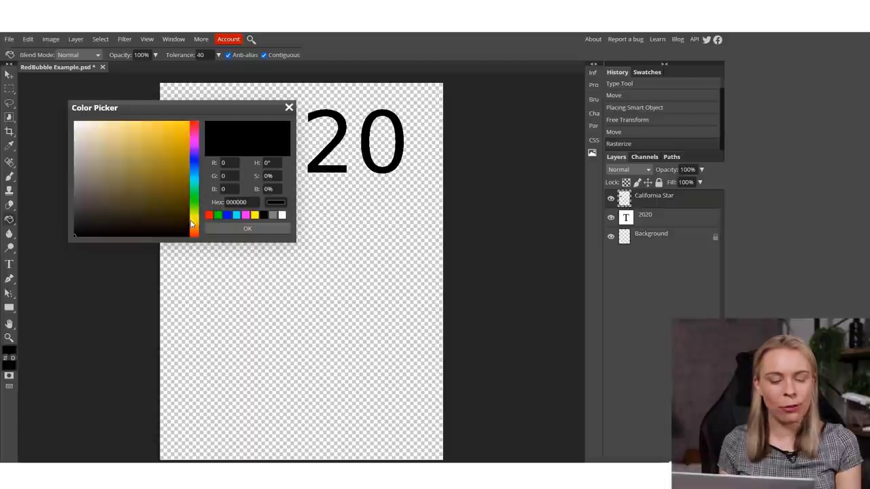
left_click_drag(167, 161, 259, 93)
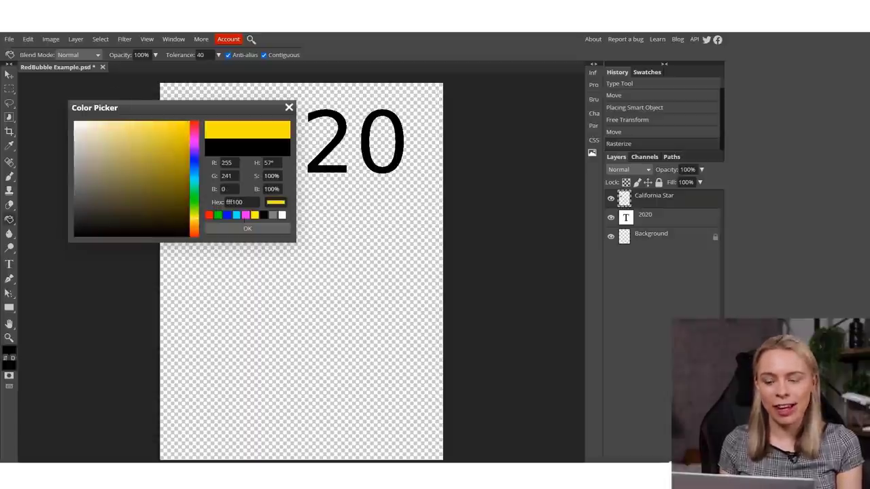
left_click(245, 229)
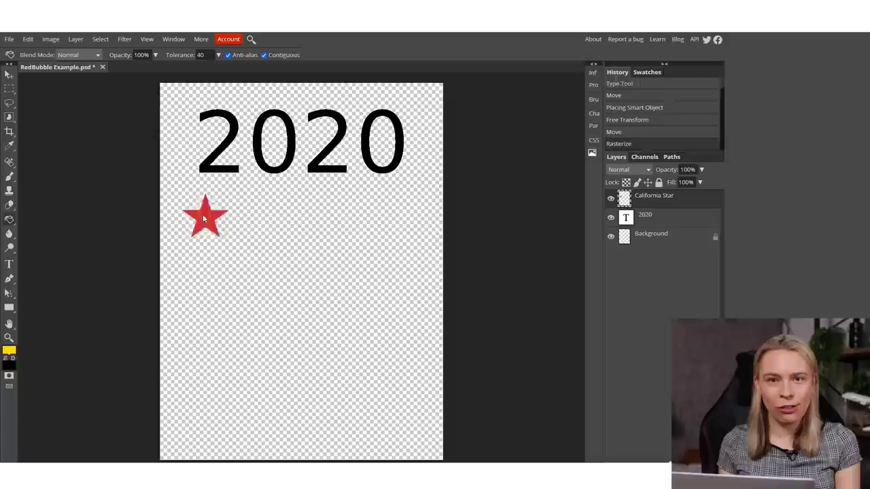
left_click(203, 216)
left_click(9, 75)
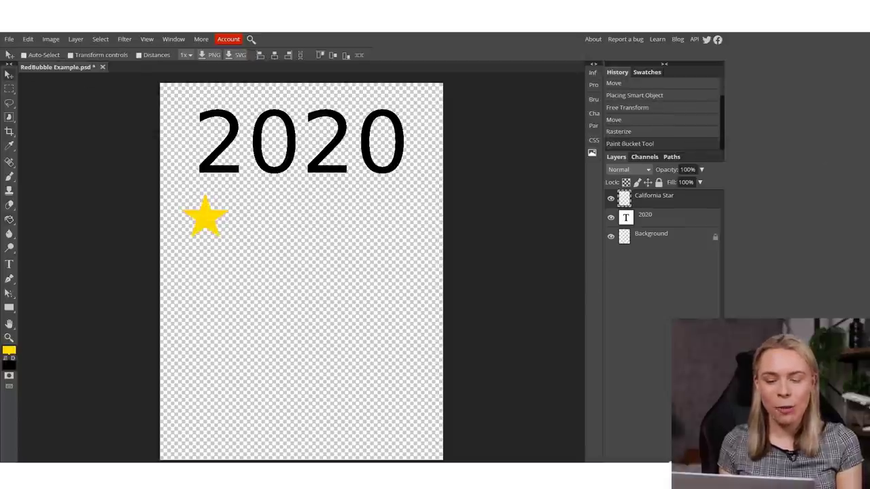
Duplicate the yellow star layer and move the copy just to its right.
right_click(654, 206)
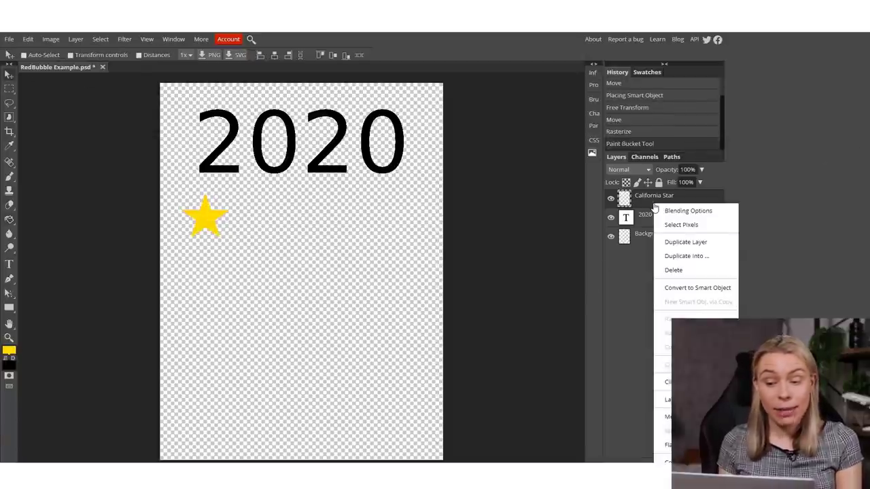
left_click(674, 246)
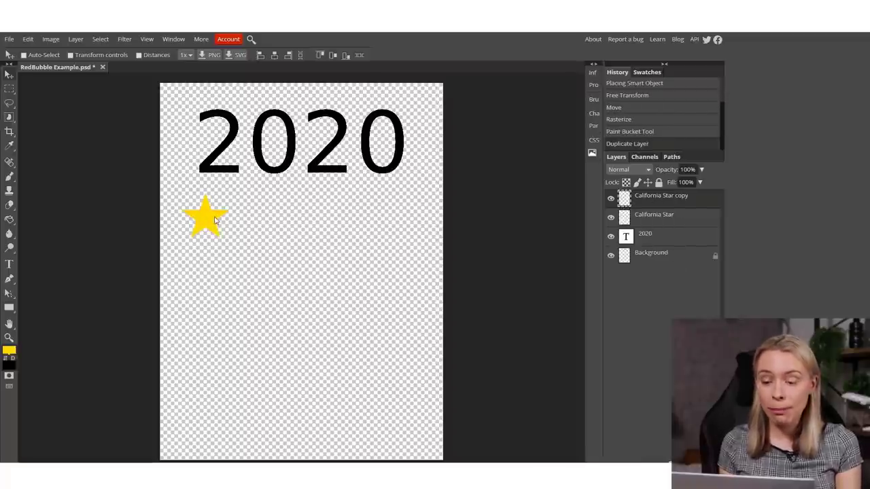
left_click_drag(215, 221, 253, 220)
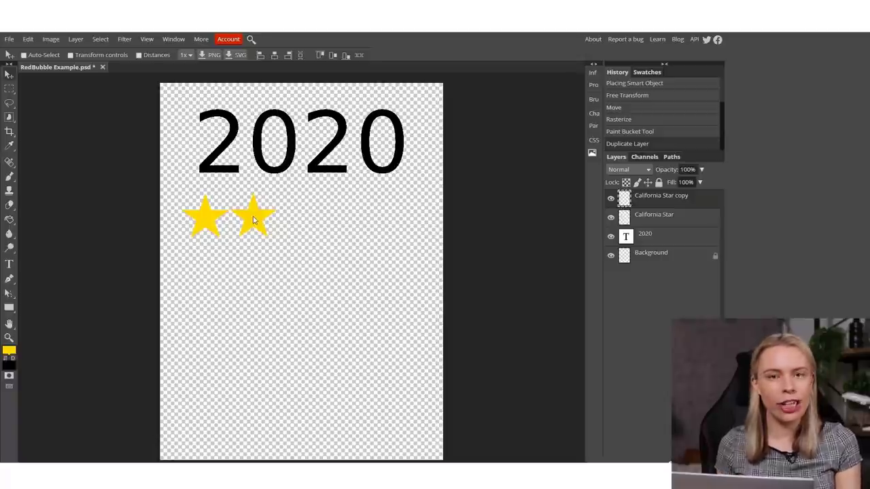
left_click_drag(252, 220, 253, 219)
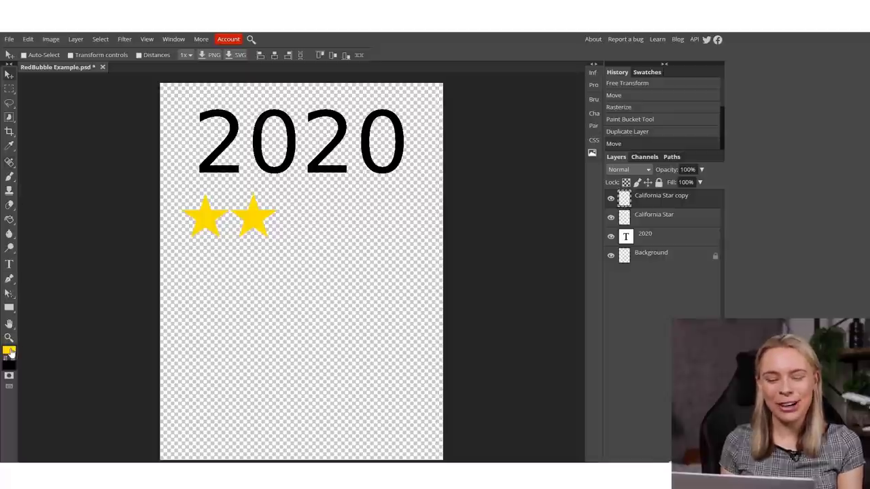
Fill the duplicated star with black.
left_click(9, 350)
left_click_drag(127, 202, 440, 326)
left_click(247, 229)
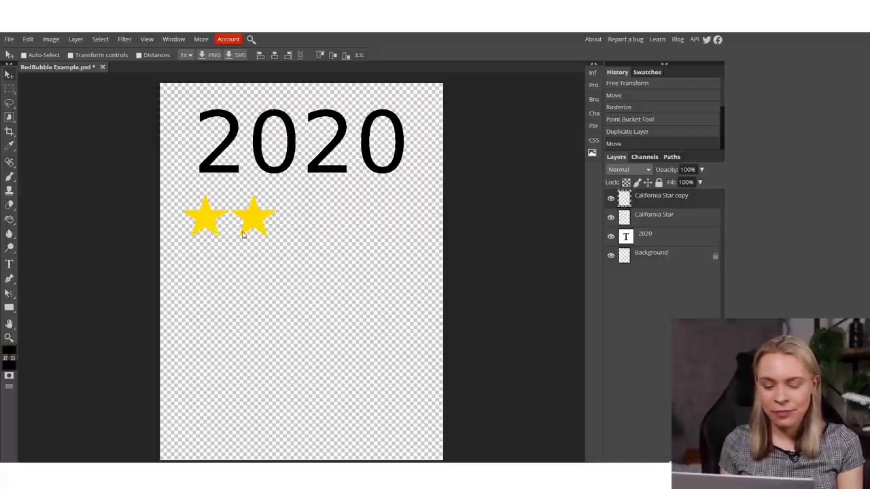
left_click(9, 205)
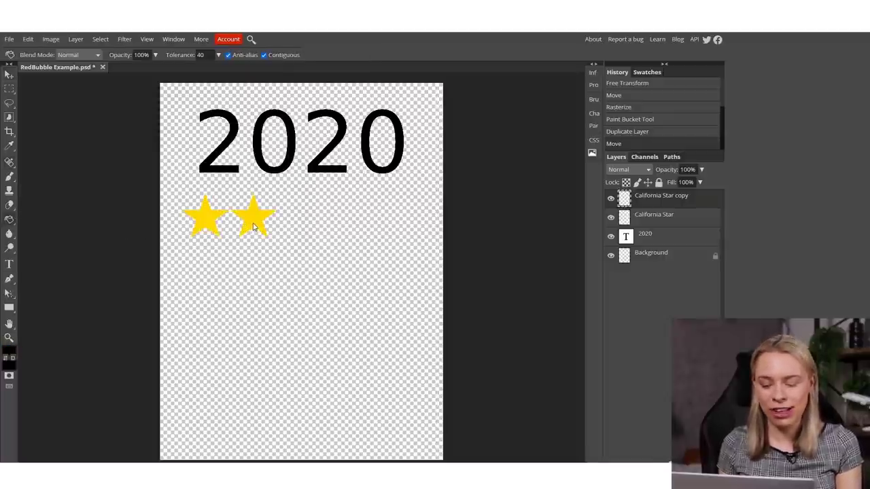
left_click(255, 228)
left_click(9, 74)
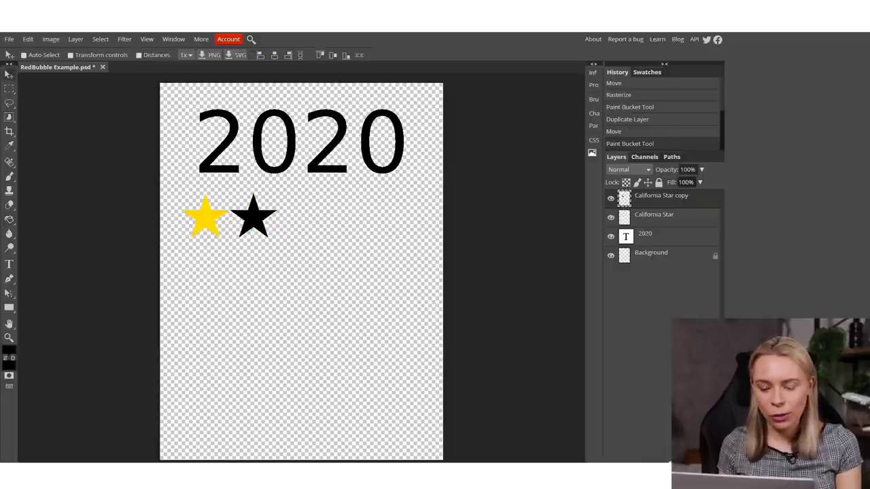
Duplicate the black star three times, lining each copy up to the right to make five stars.
right_click(639, 200)
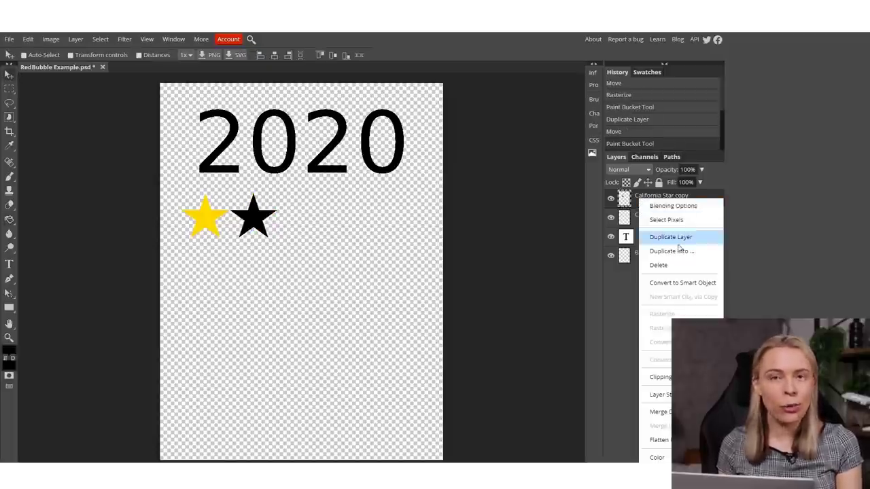
left_click(671, 236)
left_click_drag(253, 221, 296, 221)
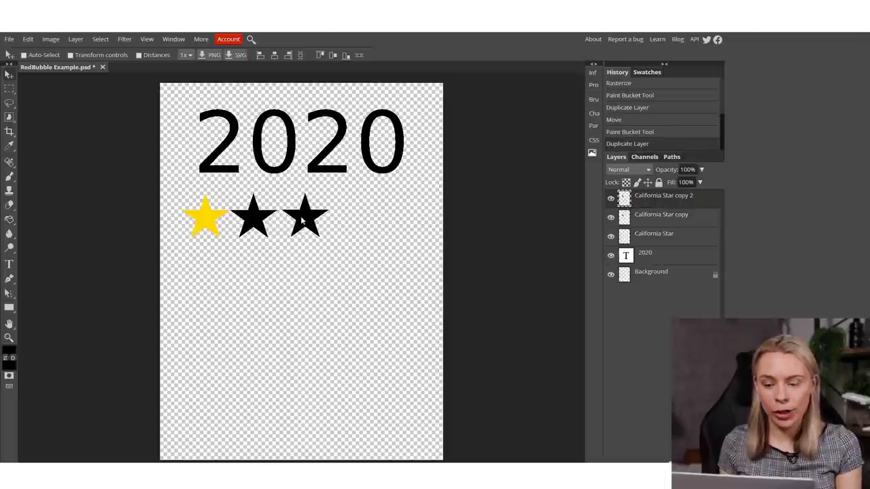
left_click_drag(300, 216, 302, 220)
right_click(639, 198)
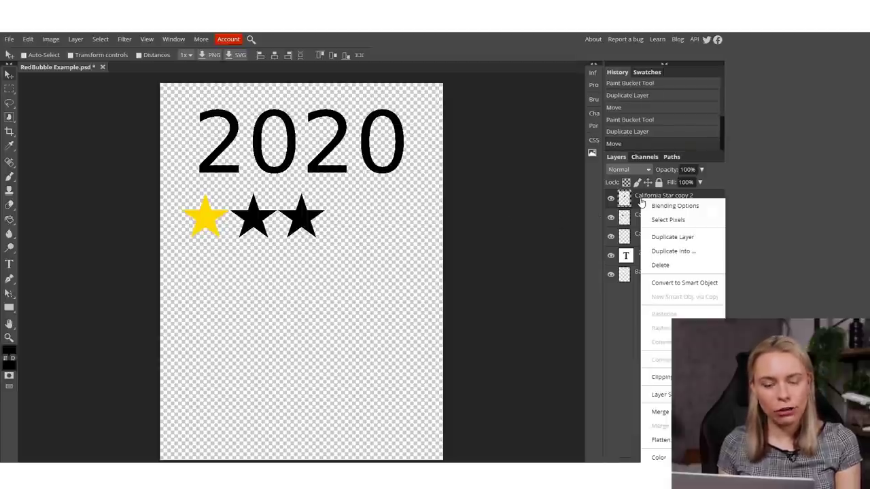
left_click(669, 236)
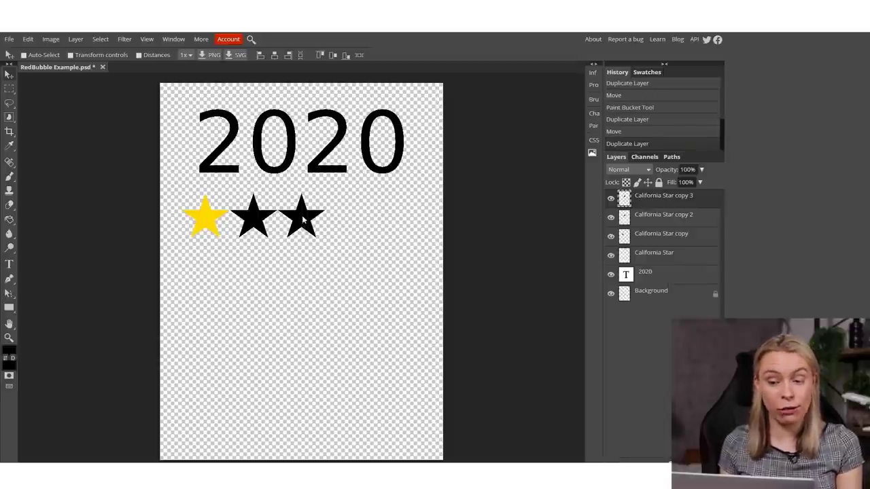
left_click_drag(304, 219, 350, 217)
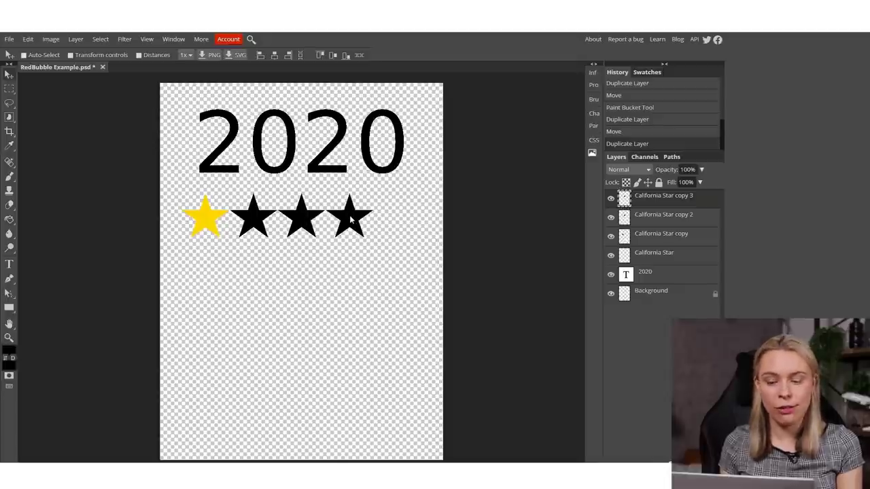
right_click(654, 198)
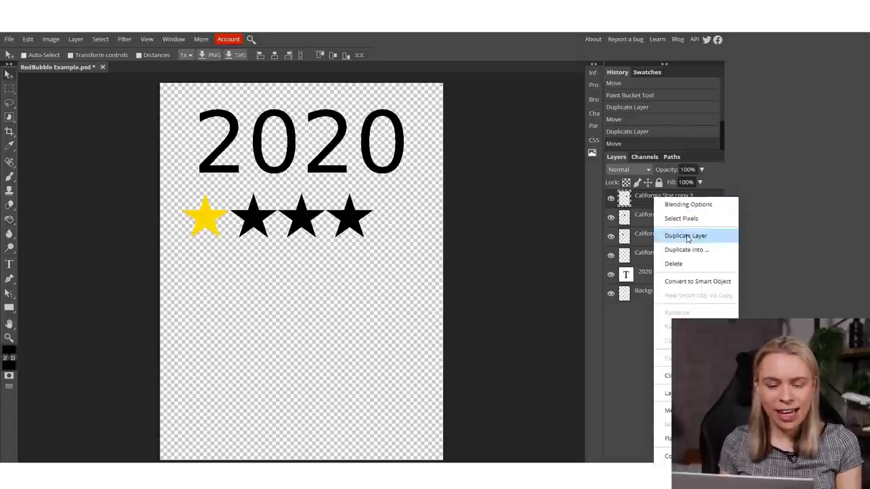
left_click(686, 235)
left_click_drag(351, 213, 398, 214)
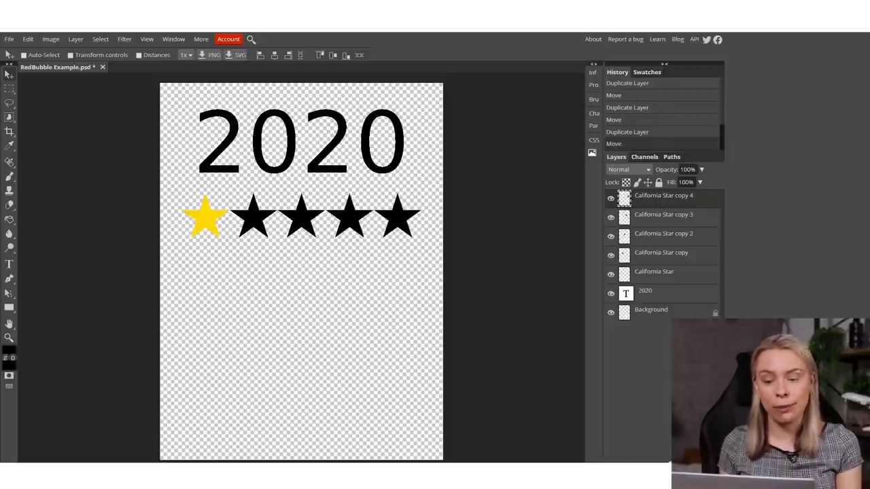
Add a text box below the stars reading 'Definitely would not recommend' at size 1000.
left_click(9, 265)
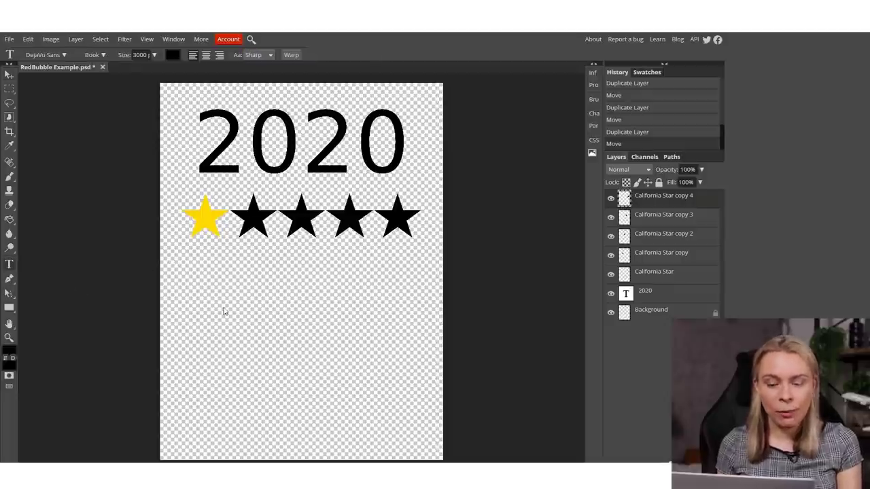
left_click_drag(163, 253, 439, 376)
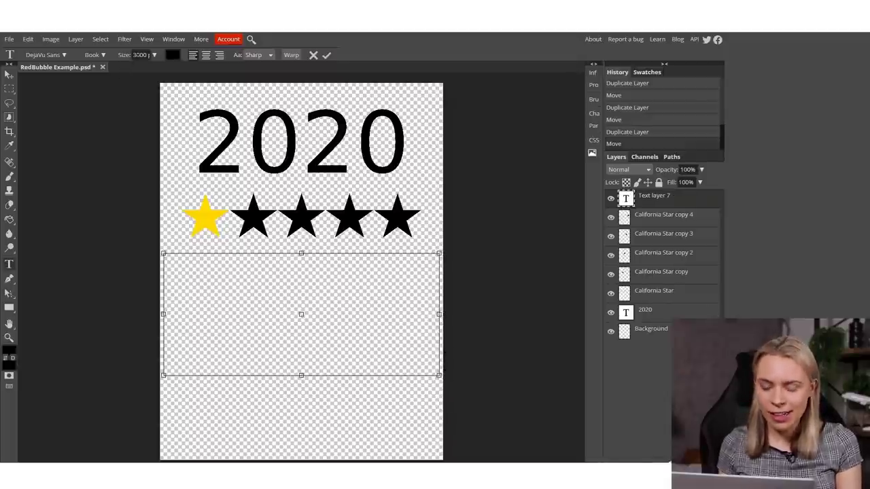
left_click(140, 55)
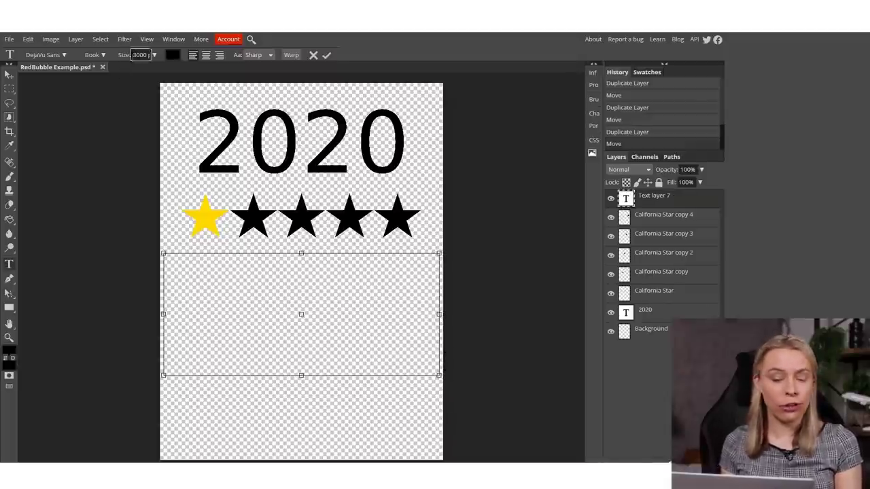
type("1000")
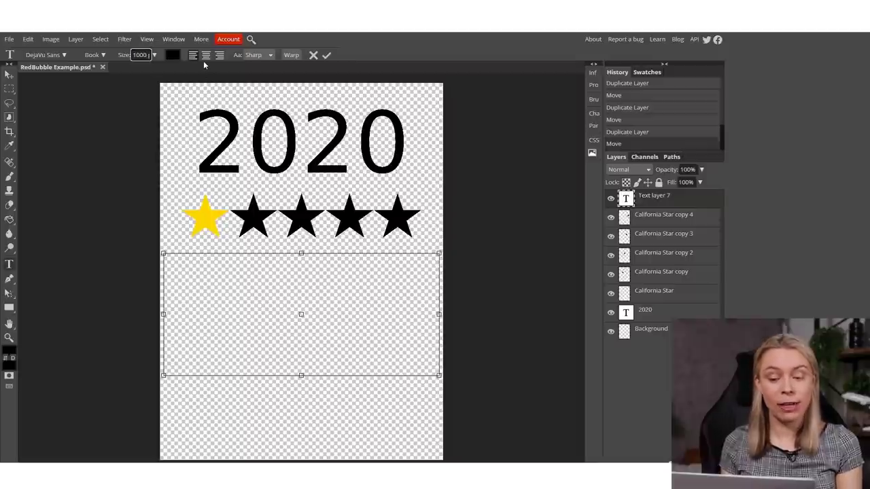
left_click(203, 296)
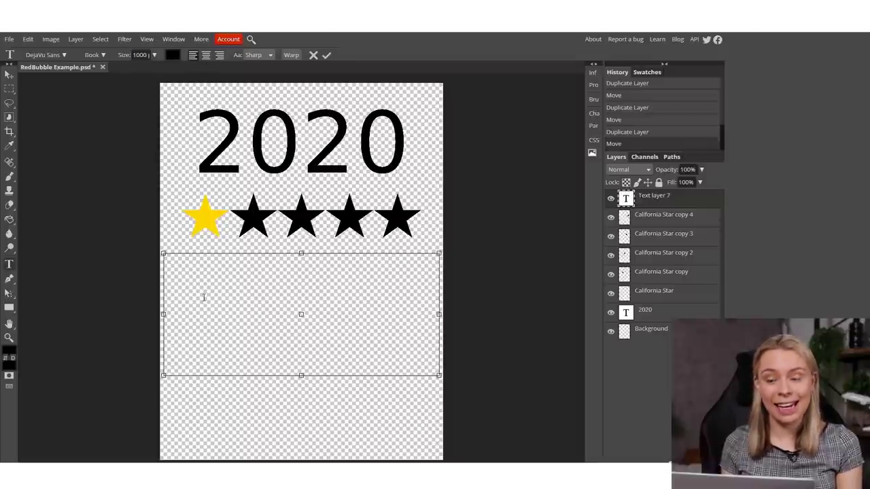
type("\"Defini")
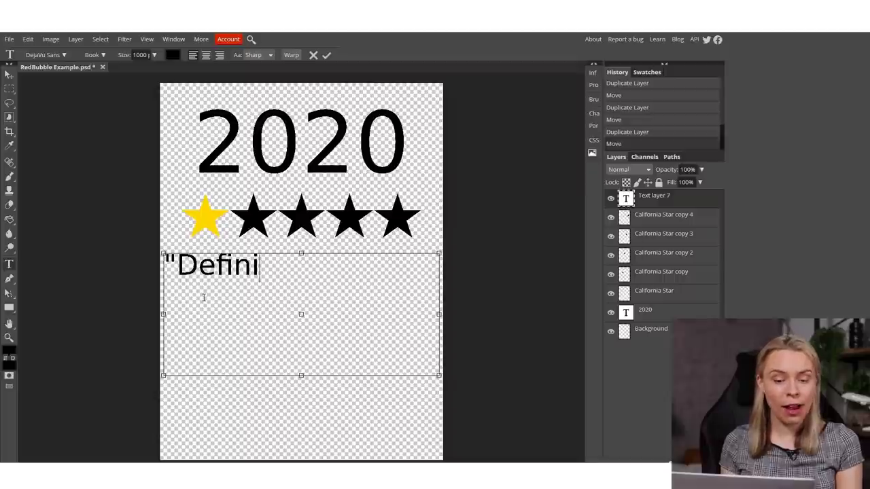
type("tely would")
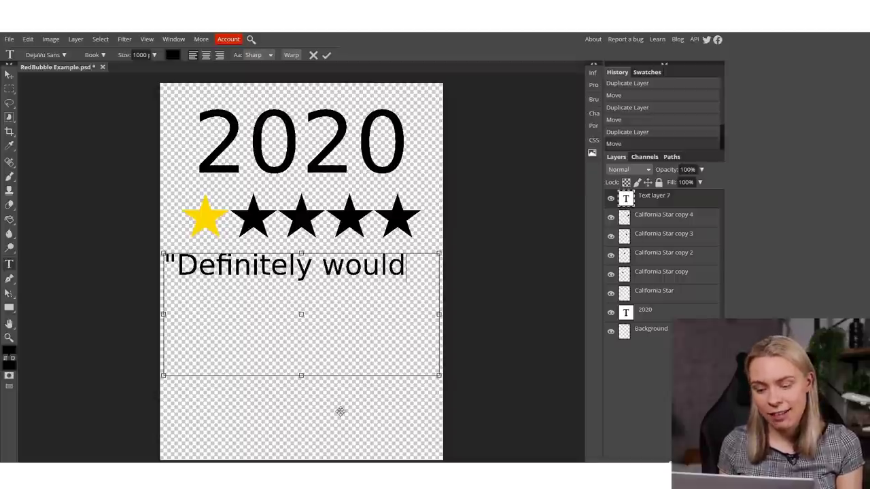
type(" not ")
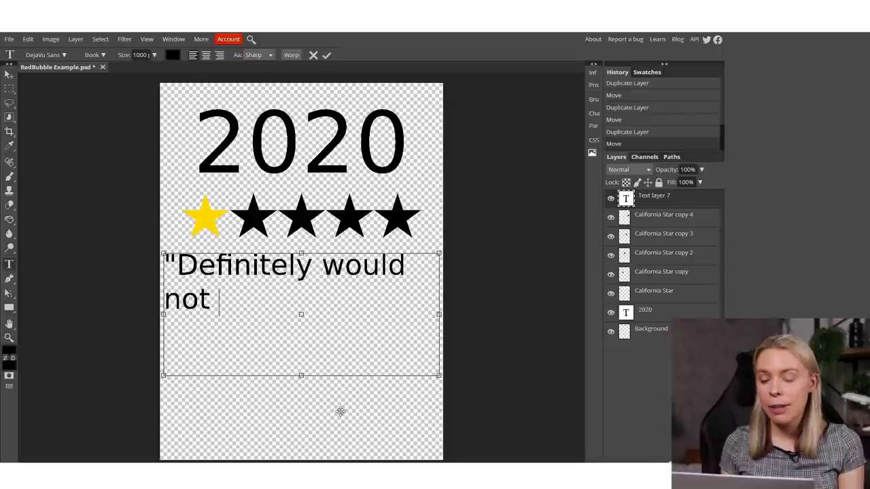
type("recommend\"")
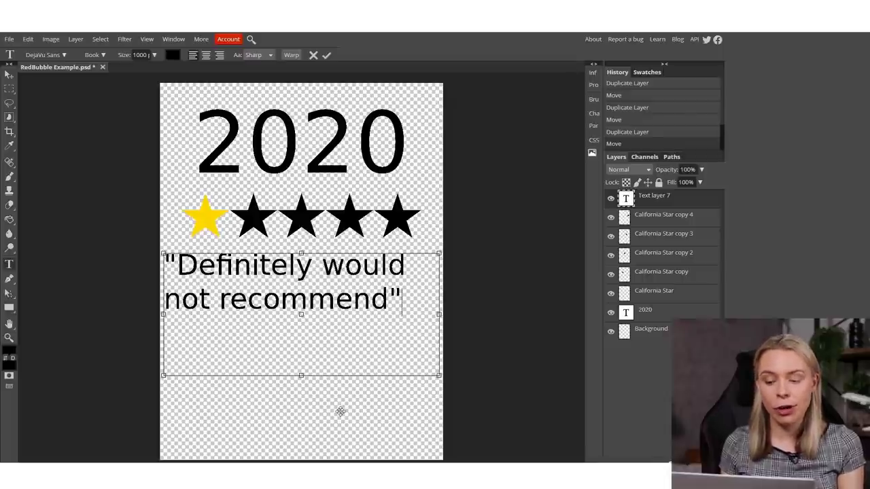
Centre-align the quote and enlarge it to size 1100.
left_click(206, 55)
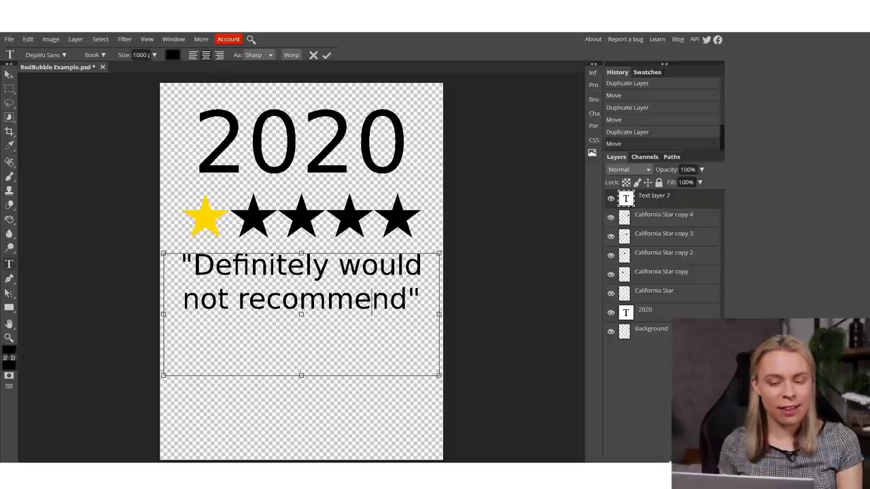
key("ctrl+a")
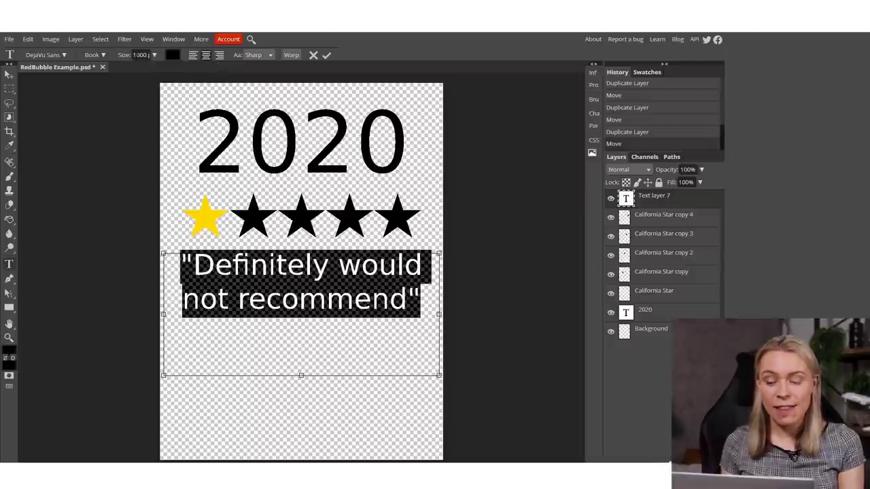
left_click(141, 55)
type("1100")
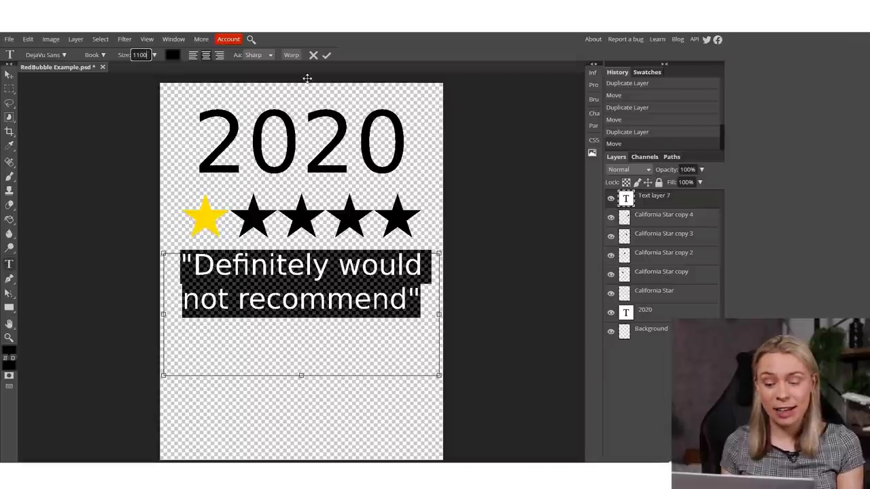
key("Return")
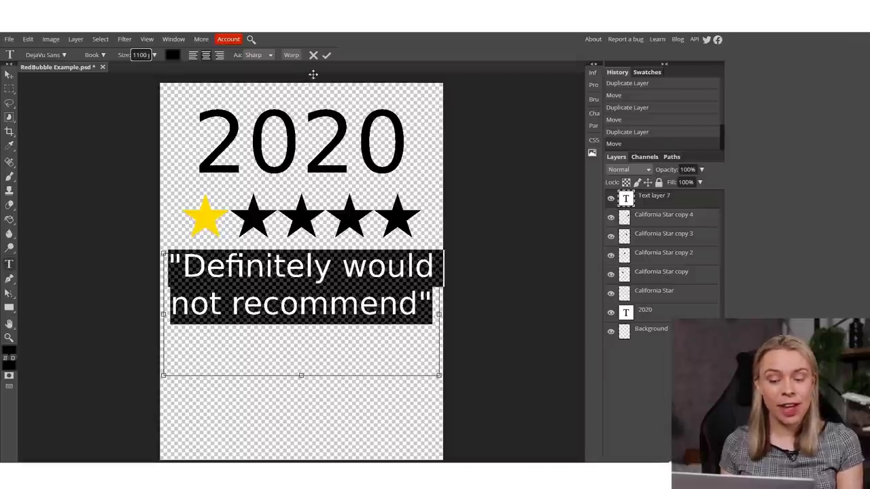
left_click(380, 303)
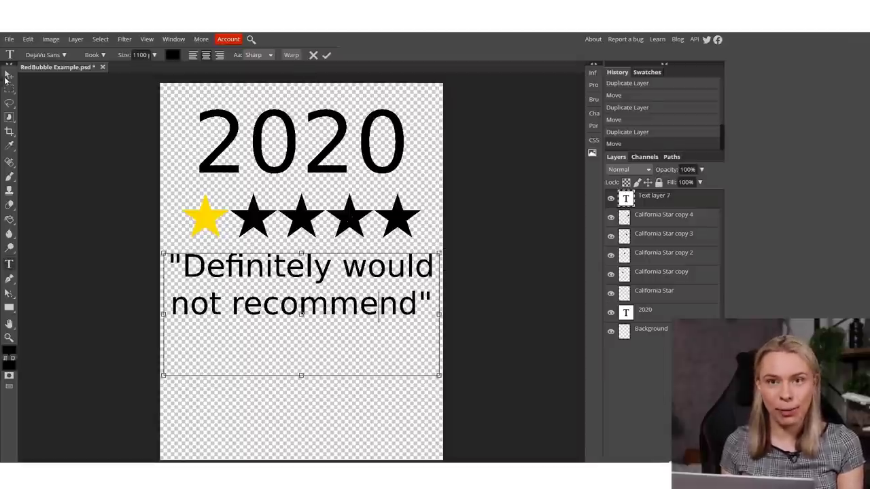
left_click(9, 75)
Nudge the quote slightly up and left beneath the stars.
left_click_drag(310, 299, 308, 295)
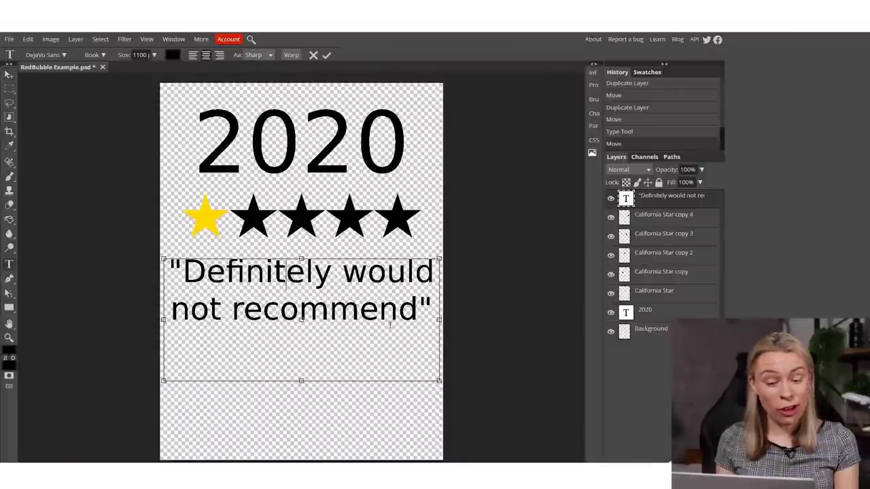
Try Delius and Destroy on the quote, then settle on the DrawveticaMini font.
left_click_drag(433, 313, 170, 266)
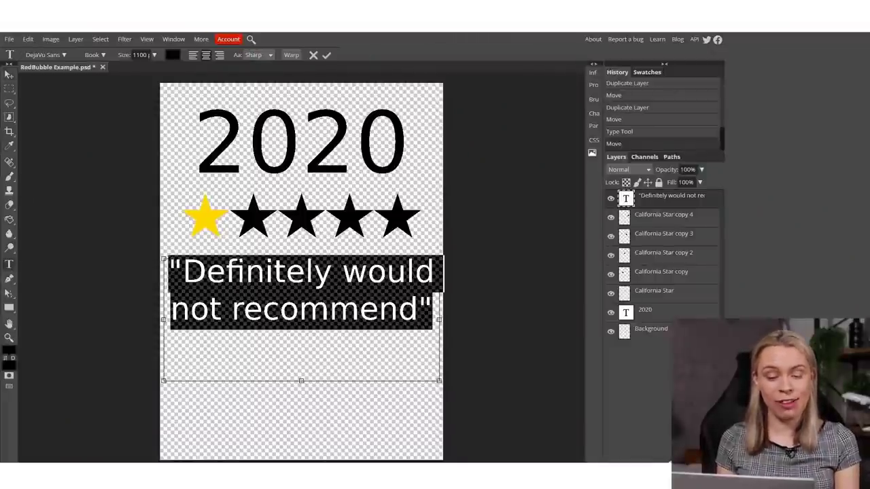
left_click(62, 55)
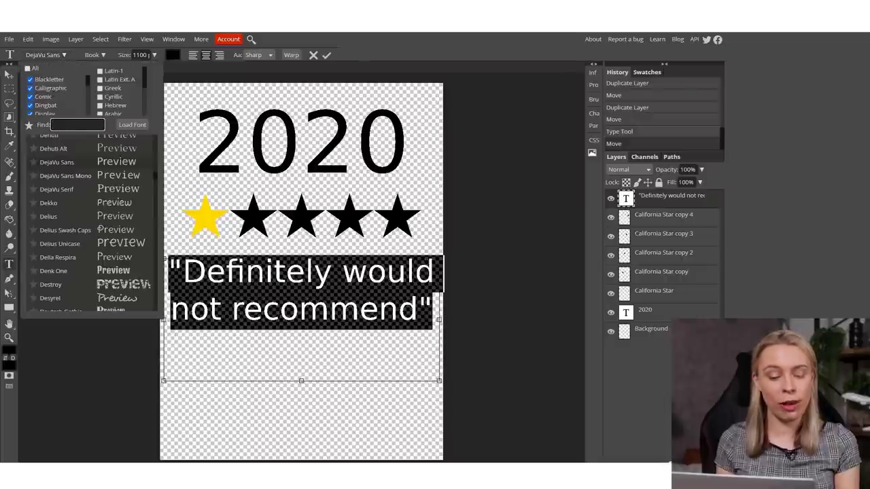
left_click(48, 216)
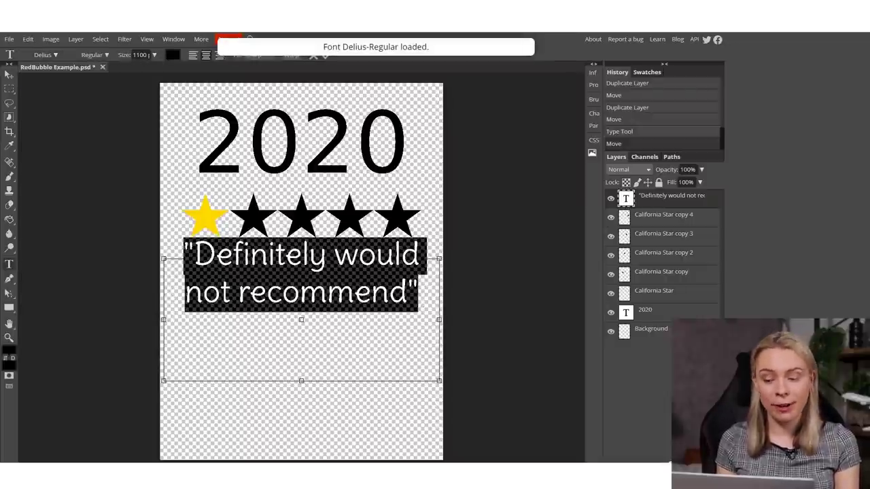
left_click(55, 57)
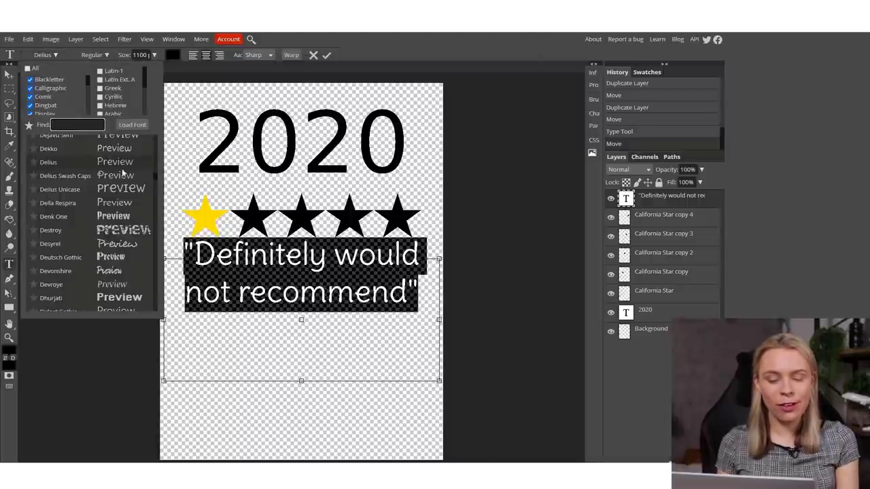
left_click(116, 231)
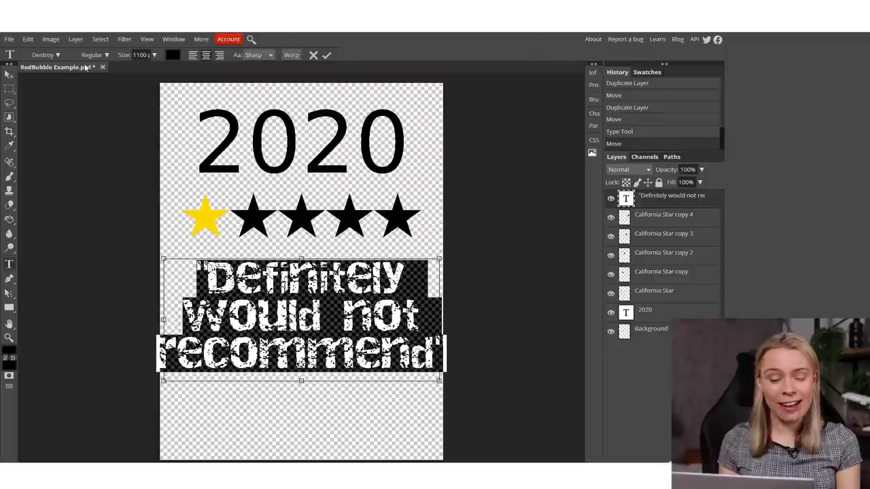
left_click(48, 55)
scroll(102, 197, "down", 3)
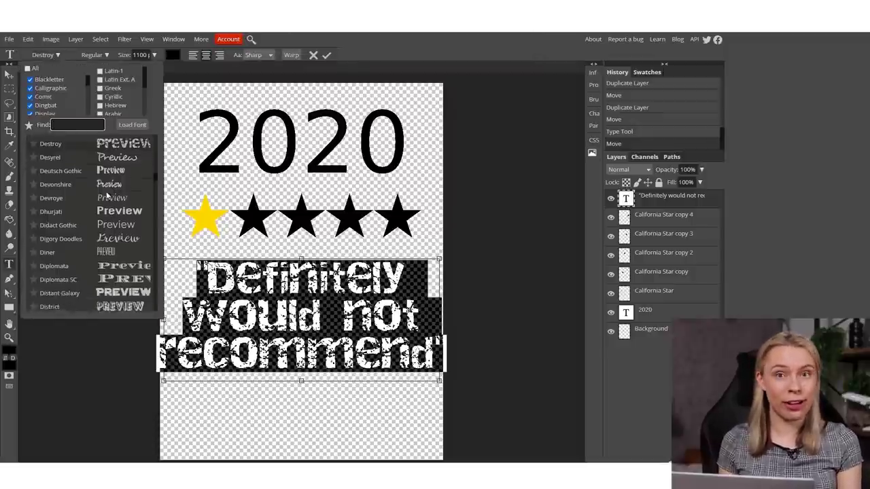
scroll(107, 196, "down", 1)
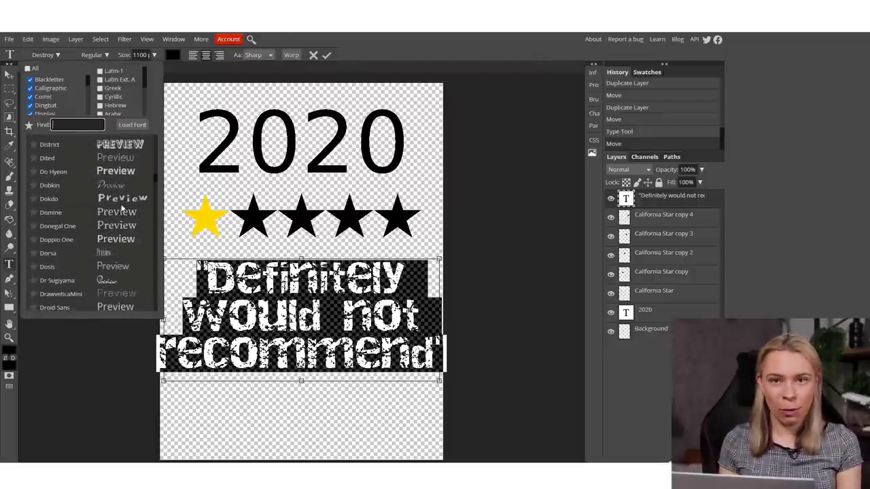
left_click(117, 294)
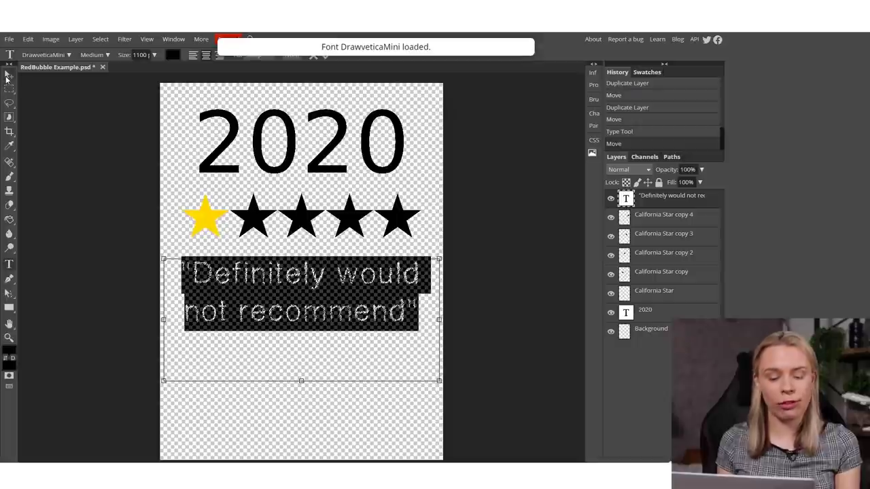
left_click(7, 76)
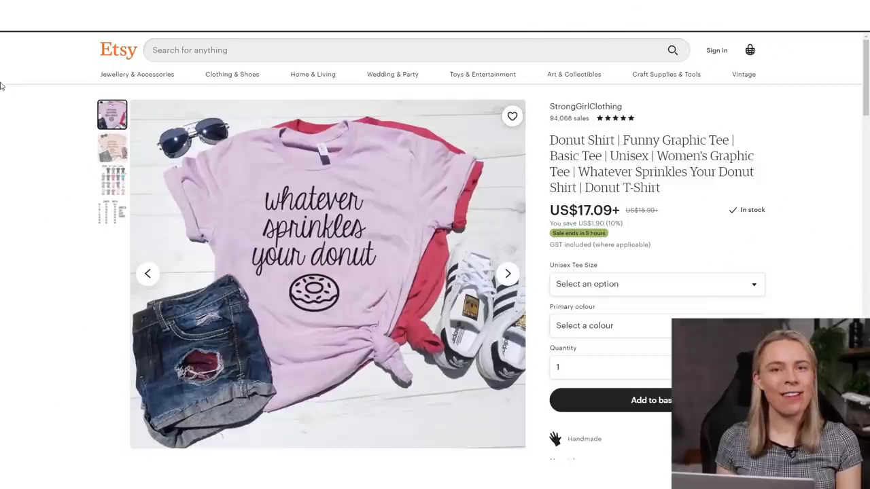
View the second product photo of the Etsy donut T-shirt listing.
left_click(113, 155)
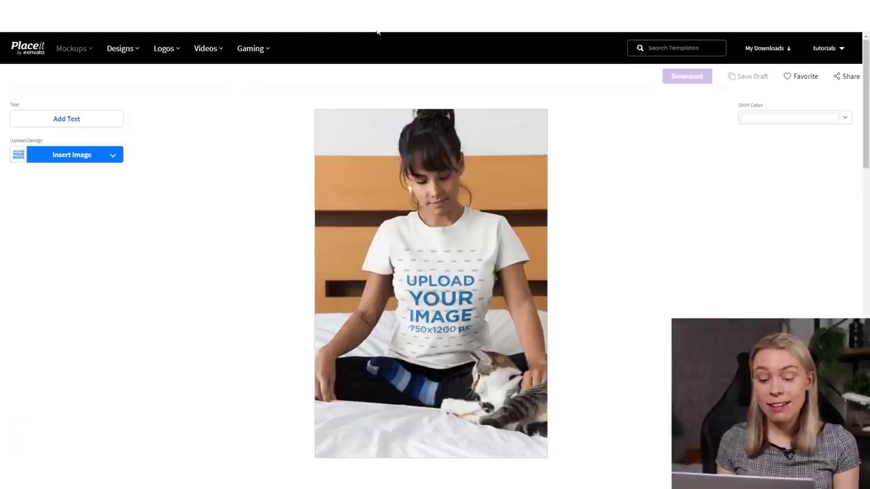
Upload the coffee cat design from the computer onto the mockup and confirm its crop.
left_click(76, 156)
left_click(78, 174)
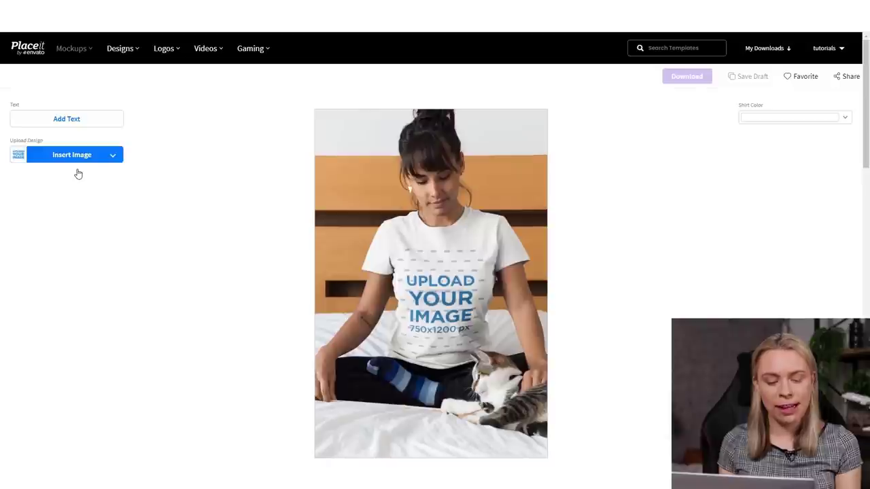
double_click(459, 172)
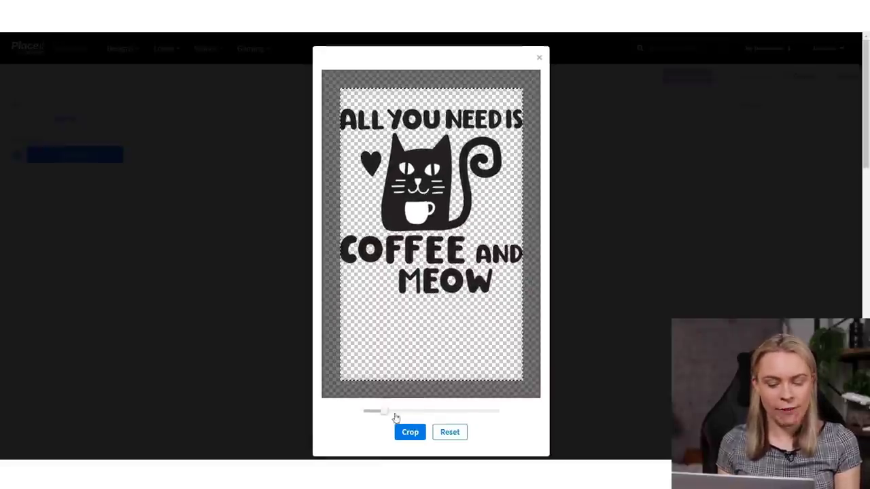
left_click(410, 433)
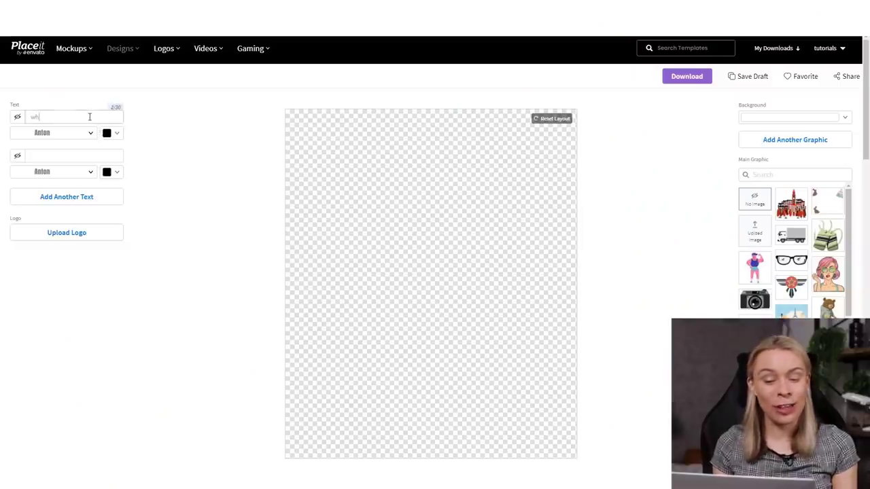
Type 'whatever' and move it near the top of the canvas.
type("atever")
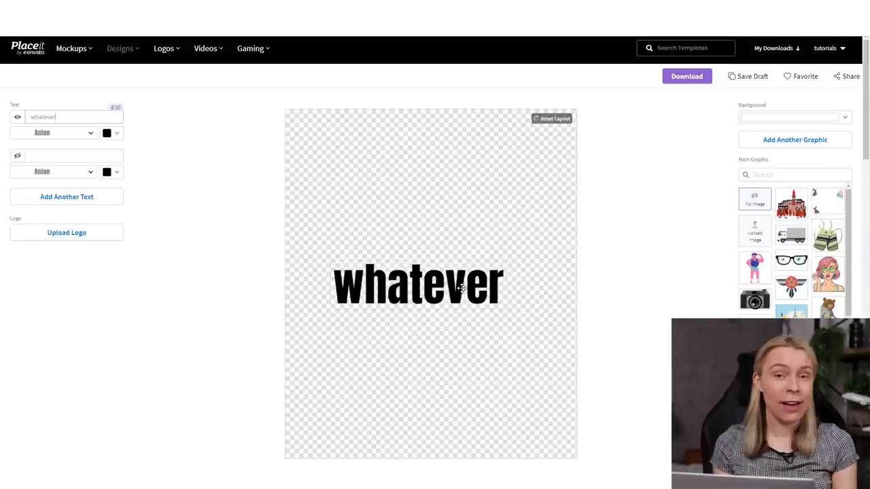
left_click_drag(461, 288, 465, 167)
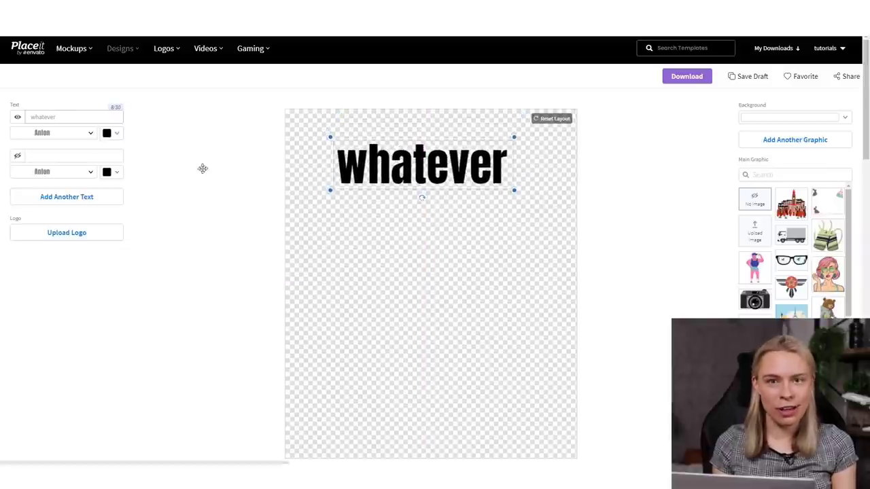
left_click(202, 169)
Try a script font on 'whatever', then switch it to Caesar Dressing.
left_click(91, 134)
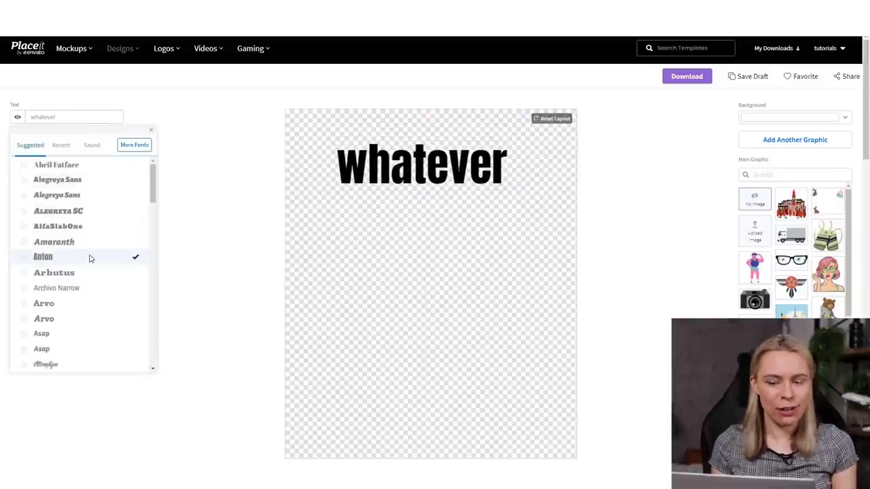
scroll(89, 256, "down", 3)
left_click(75, 274)
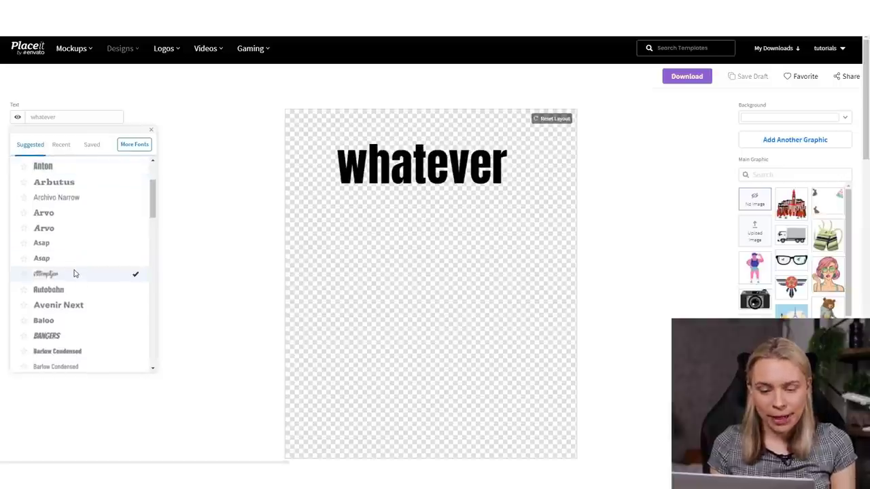
scroll(79, 303, "down", 1)
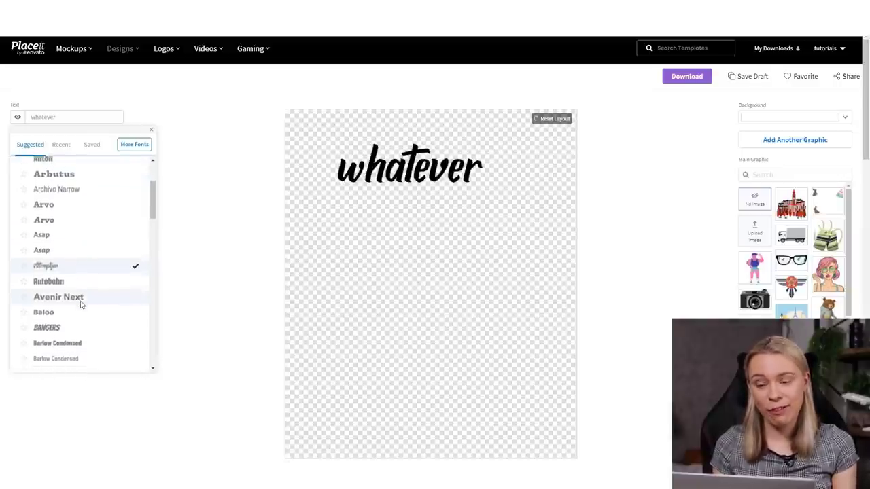
scroll(80, 304, "down", 3)
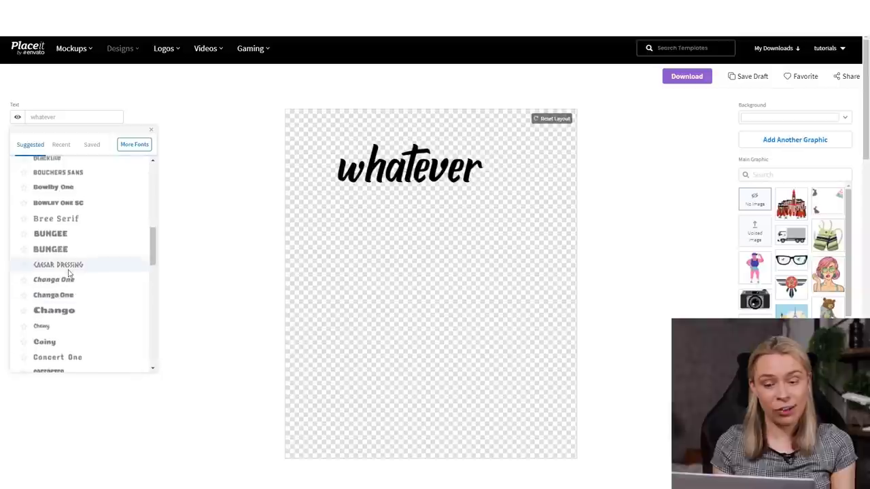
left_click(68, 271)
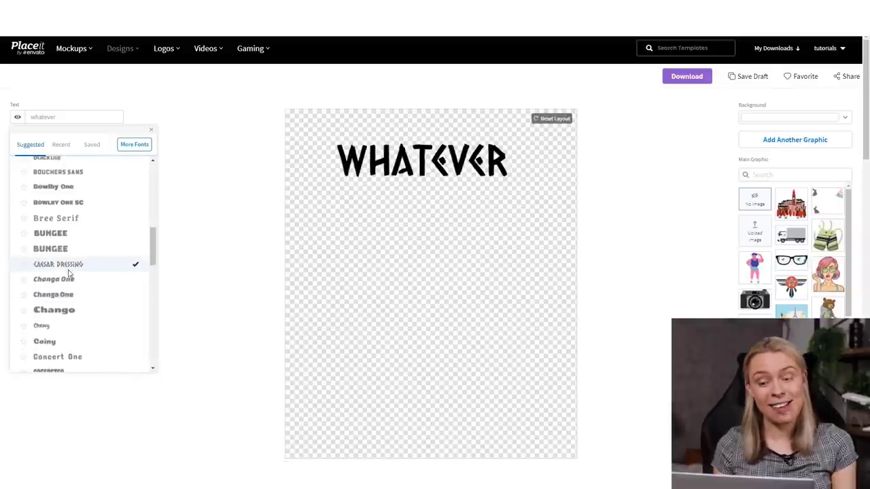
left_click(127, 145)
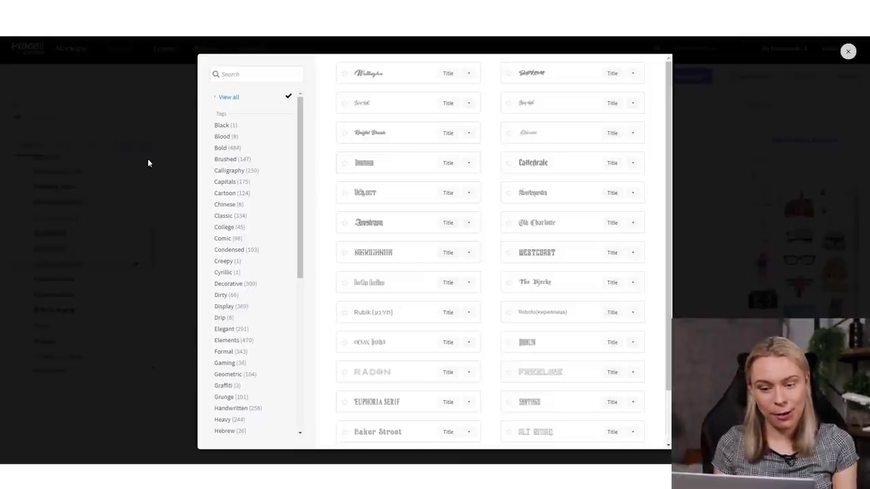
Browse the Gaming, Grunge and Calligraphy font tags and apply Rampage to 'whatever'.
scroll(244, 251, "down", 3)
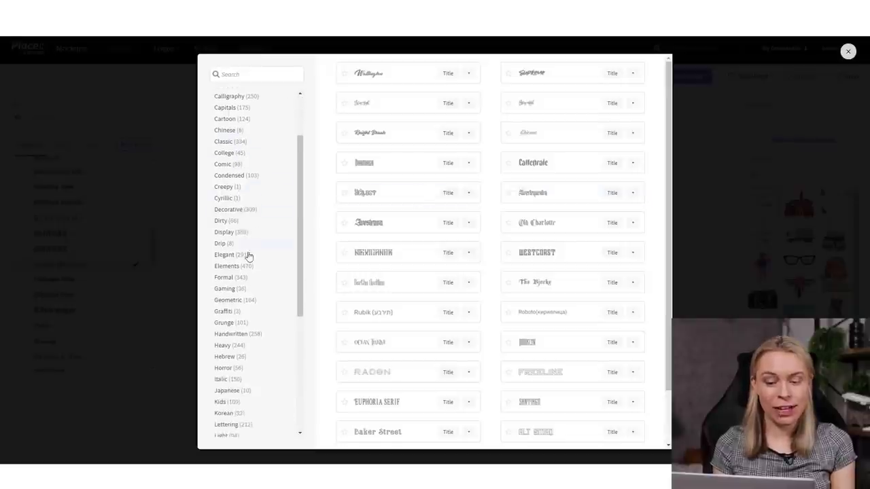
left_click(228, 274)
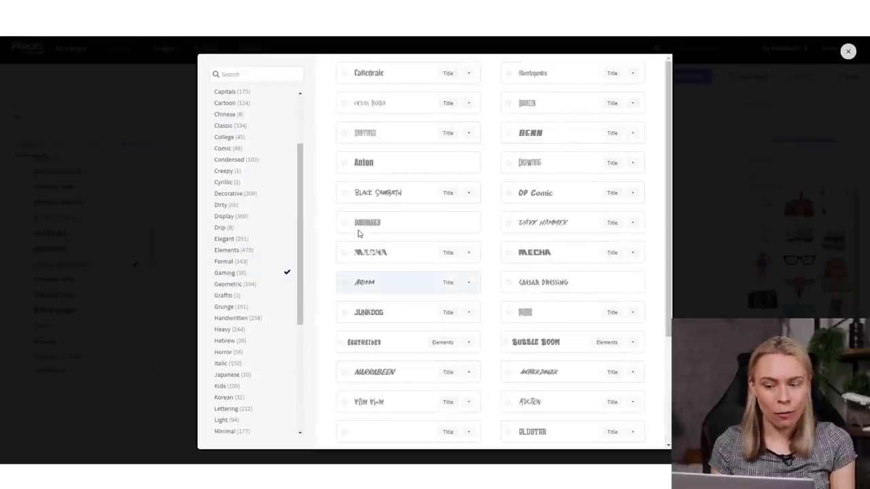
left_click(287, 272)
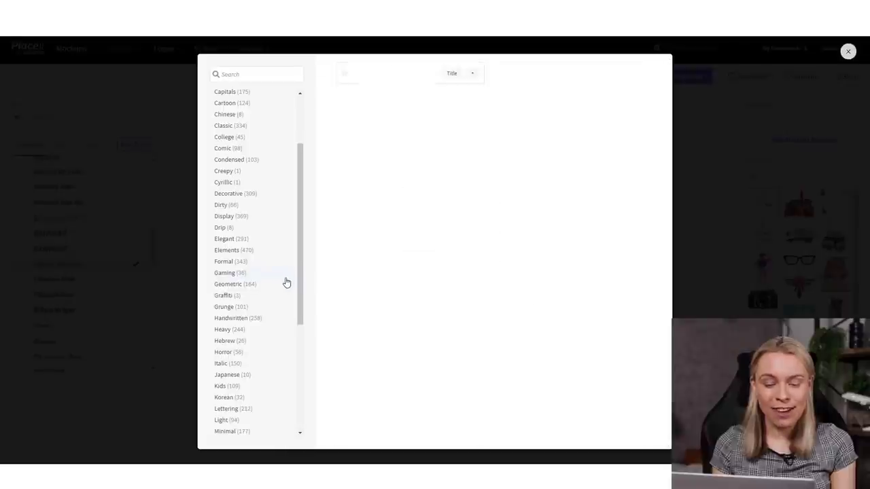
left_click(229, 309)
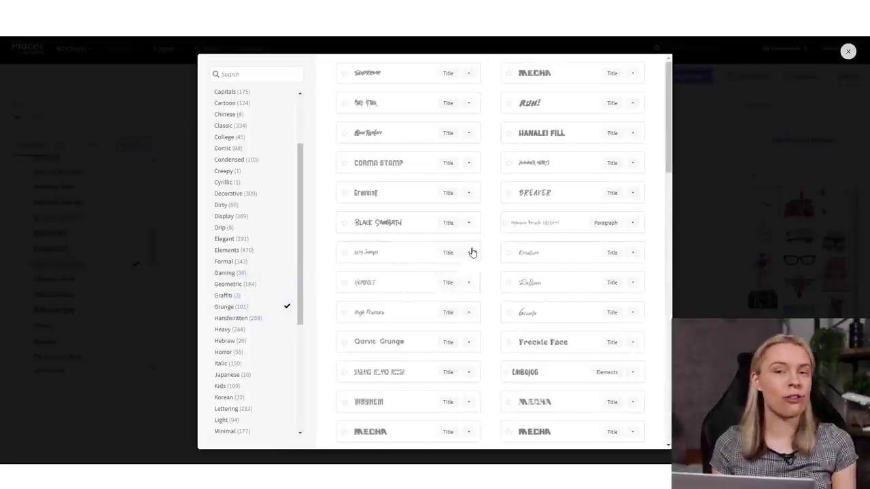
left_click(285, 306)
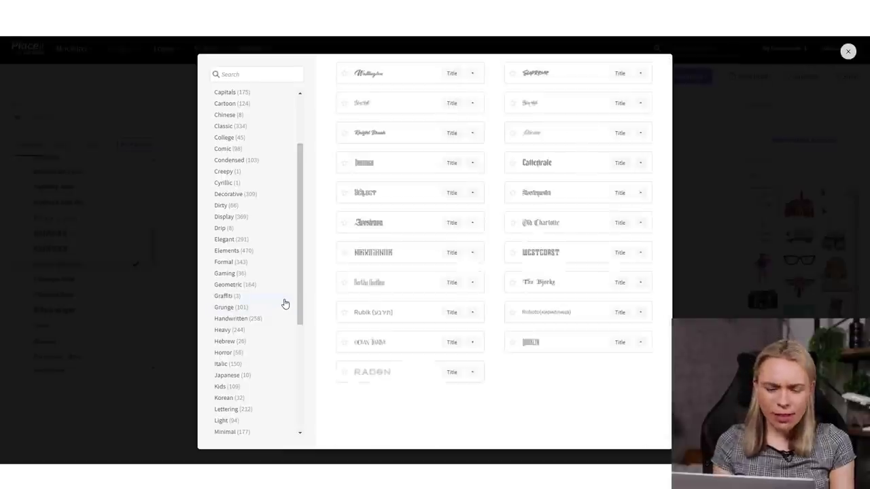
scroll(286, 304, "up", 3)
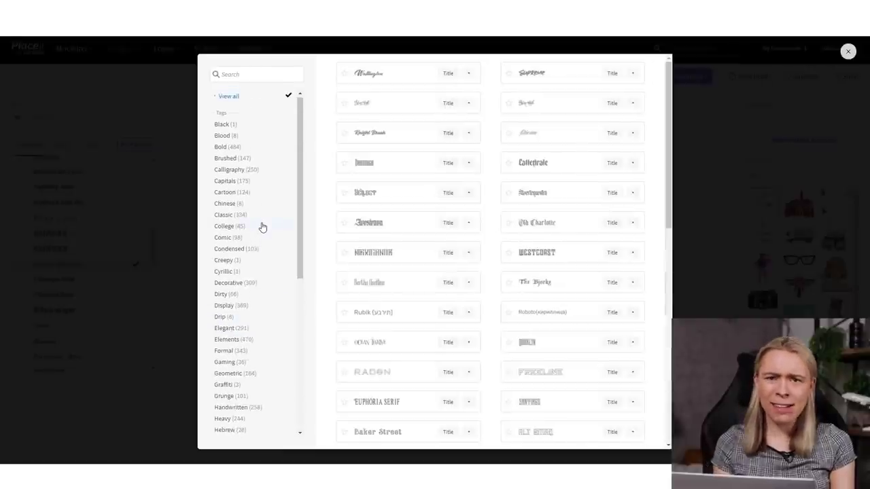
left_click(250, 172)
scroll(494, 285, "down", 1)
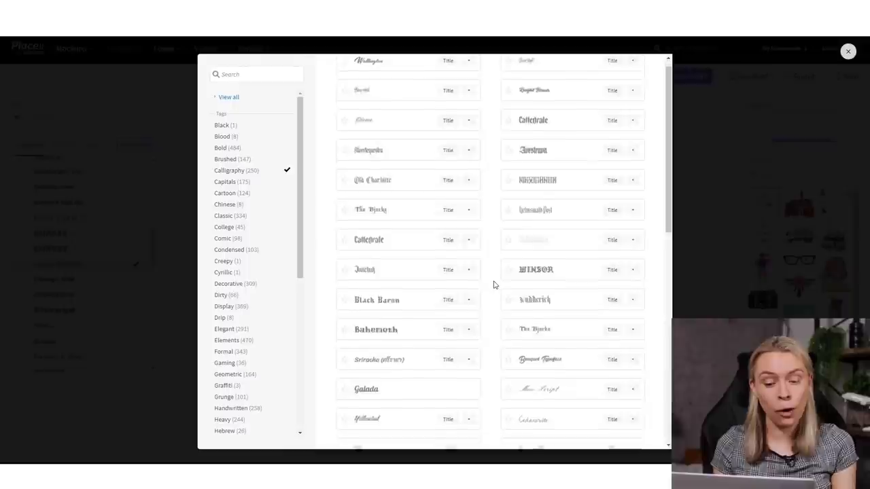
scroll(494, 285, "down", 5)
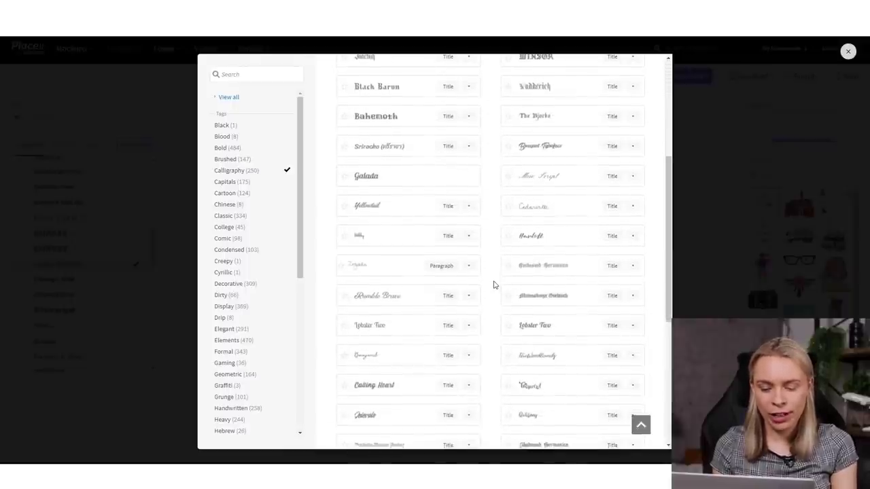
scroll(494, 285, "down", 3)
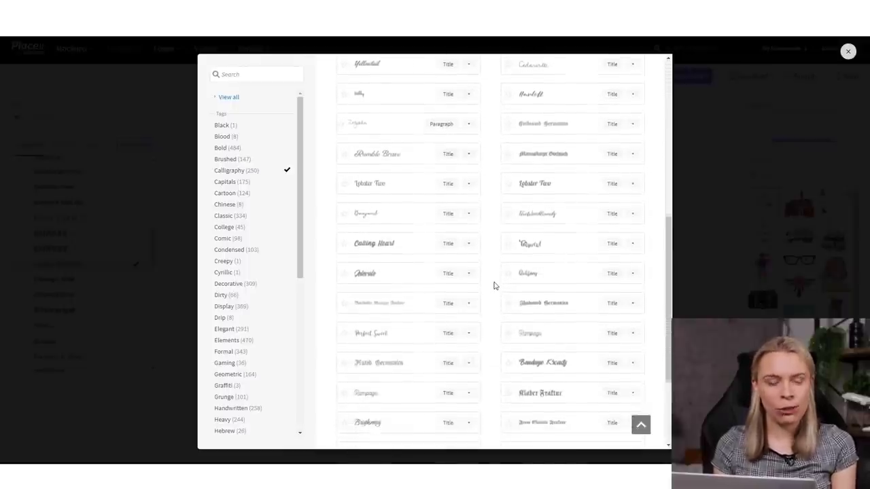
scroll(494, 286, "down", 1)
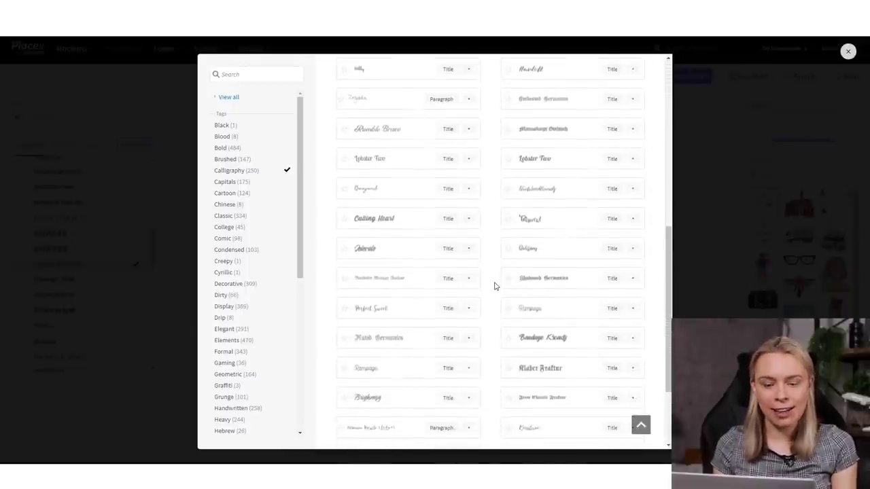
left_click(528, 299)
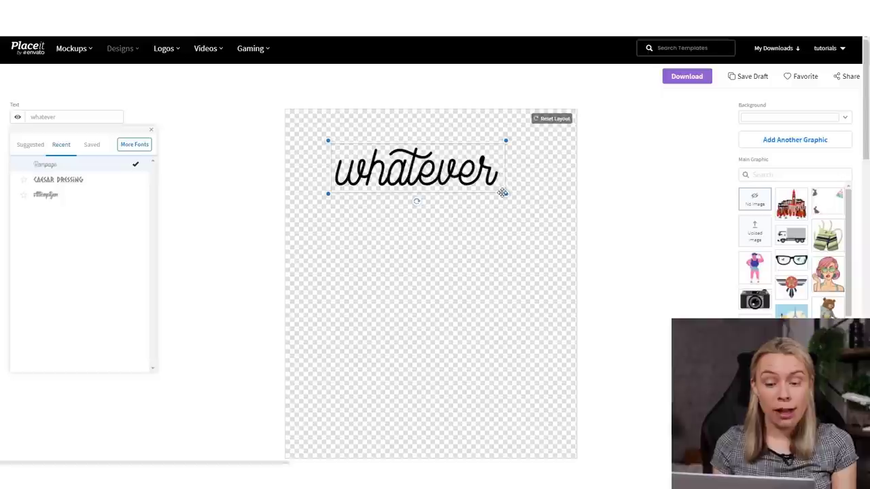
Enlarge 'whatever' and move it to the top of the canvas.
left_click_drag(503, 192, 553, 258)
left_click_drag(495, 185, 467, 134)
left_click(361, 252)
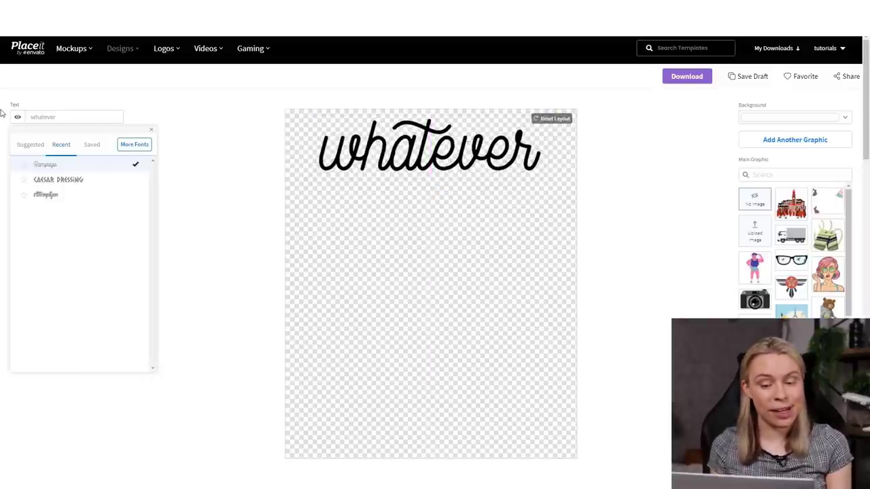
Enter 'sprinkles' as the second text line in the recent Rampage font.
left_click(154, 130)
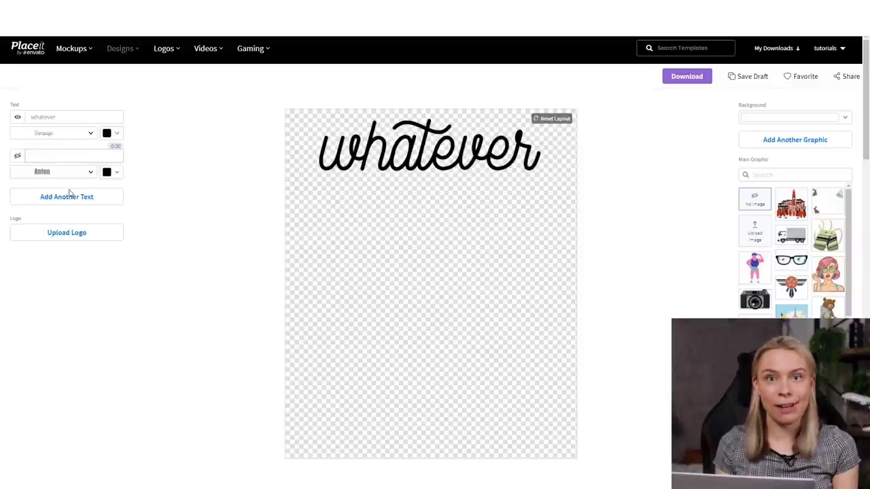
type("sprinkles")
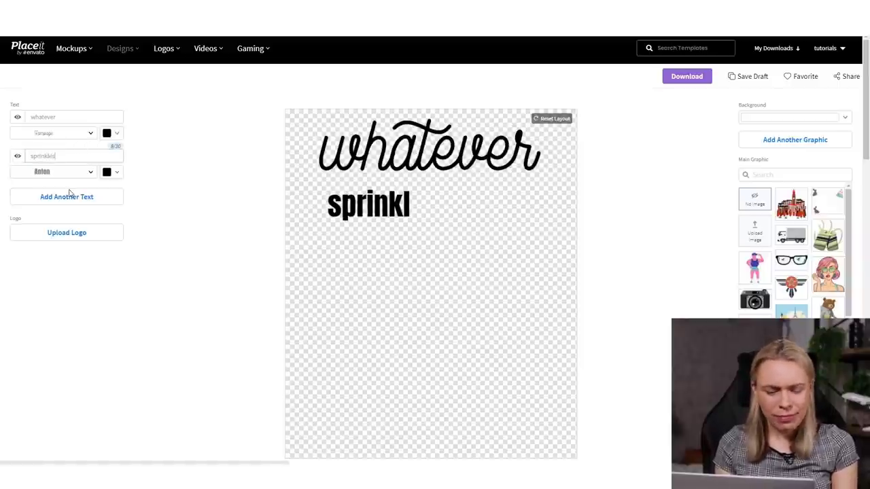
left_click(89, 172)
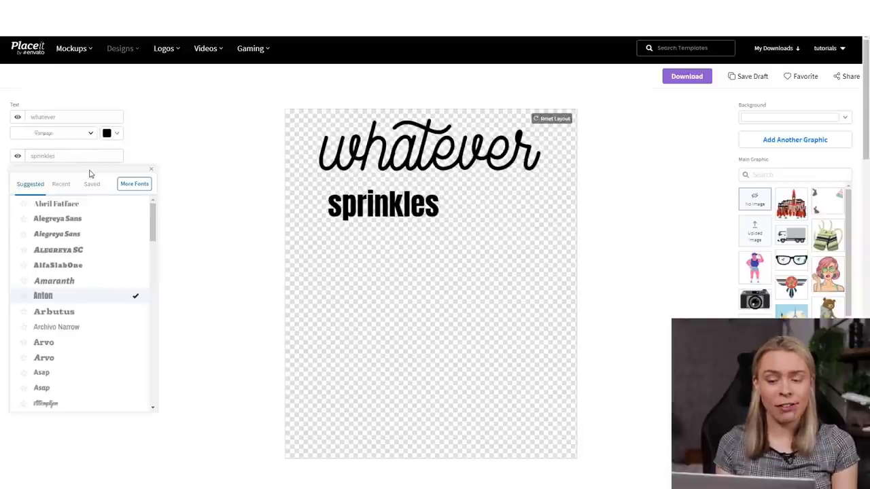
left_click(61, 184)
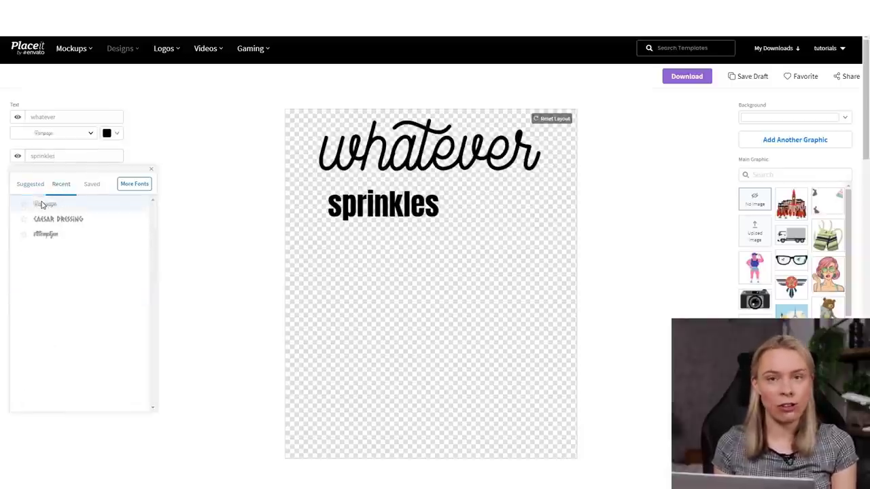
left_click(42, 205)
Enlarge 'sprinkles' and align it centred beneath 'whatever'.
left_click_drag(358, 212, 443, 248)
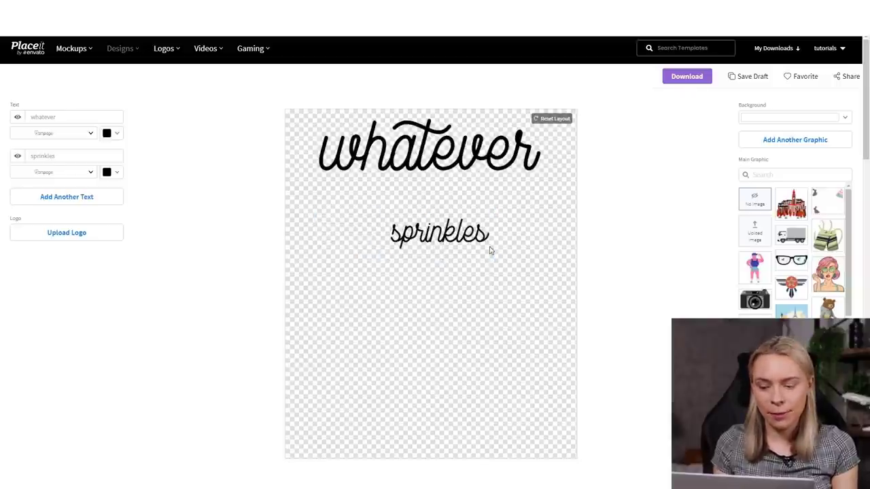
left_click_drag(496, 256, 562, 348)
left_click_drag(496, 265, 438, 219)
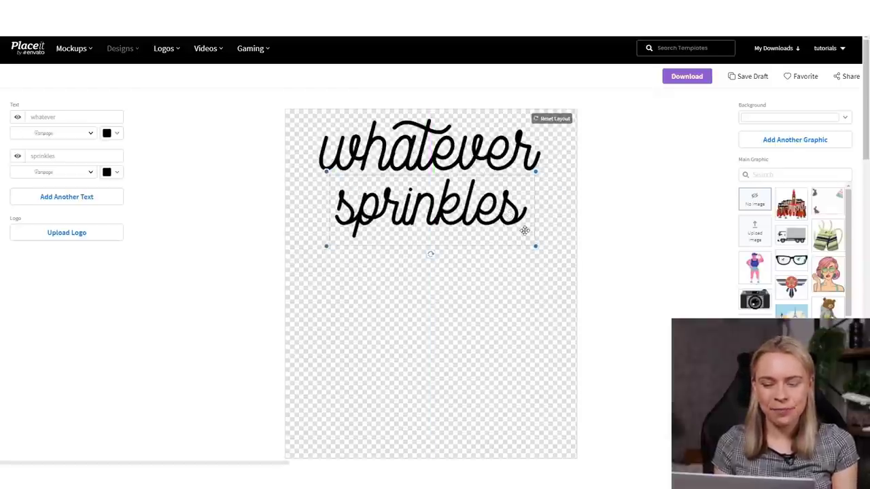
left_click_drag(537, 247, 564, 281)
left_click_drag(508, 218, 493, 222)
left_click(258, 249)
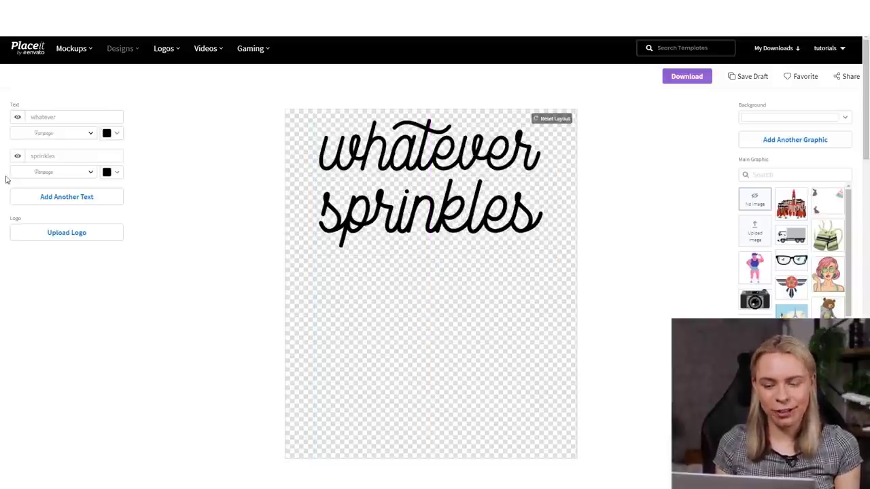
left_click(48, 201)
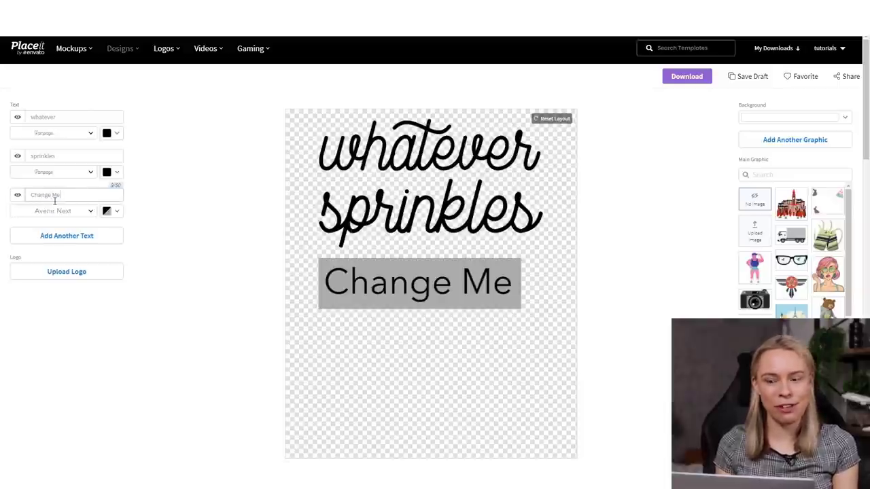
Replace 'Change Me' with 'your donut' in the same Rampage script font.
key("BackSpace")
key("BackSpace")
key("BackSpace")
key("BackSpace")
key("BackSpace")
key("BackSpace")
key("BackSpace")
key("BackSpace")
key("BackSpace")
type("you")
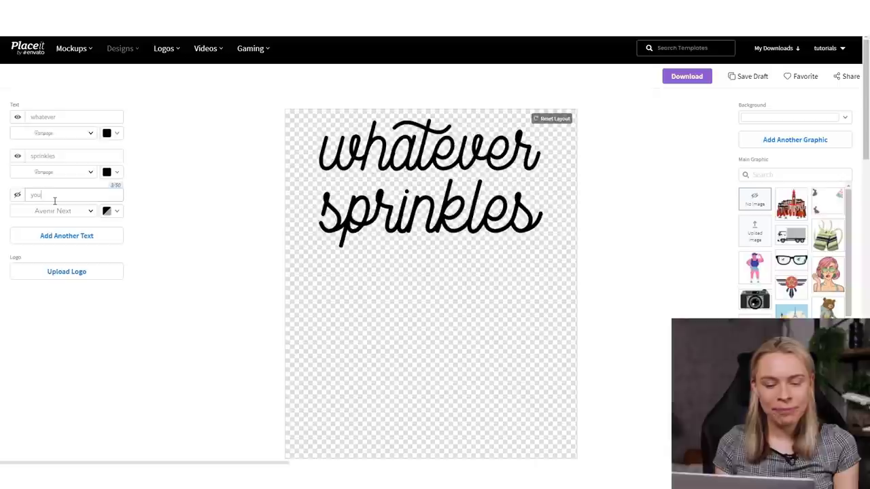
type("r donu")
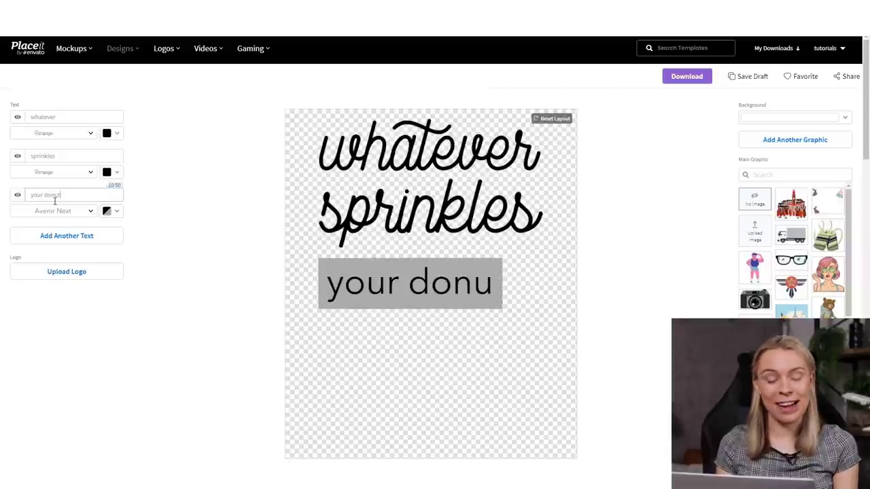
type("t")
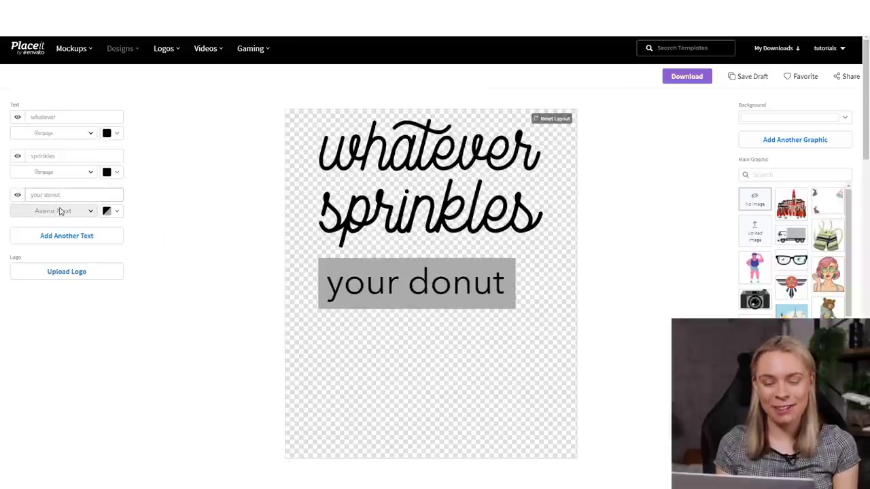
left_click(60, 210)
left_click(61, 223)
left_click(43, 242)
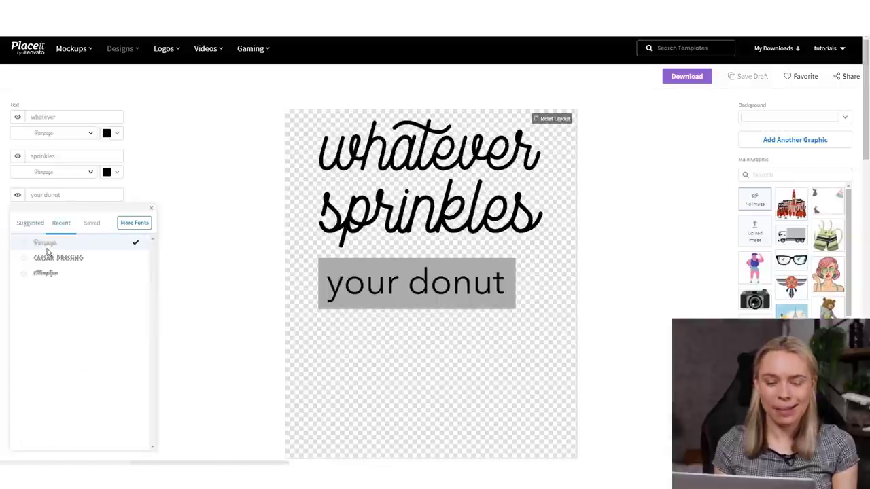
left_click(220, 224)
Set the text background of 'your donut' to none, removing its grey box.
left_click_drag(404, 237, 408, 245)
left_click_drag(414, 295, 409, 292)
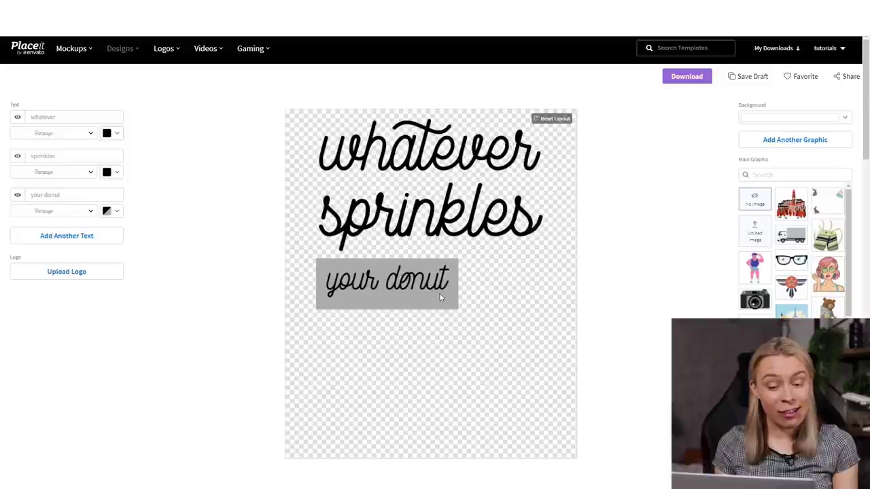
left_click(117, 215)
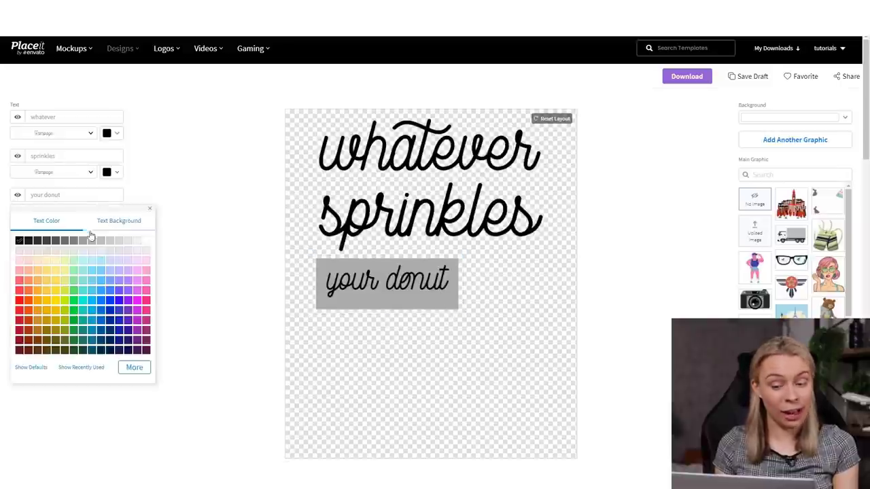
left_click(120, 221)
left_click(19, 261)
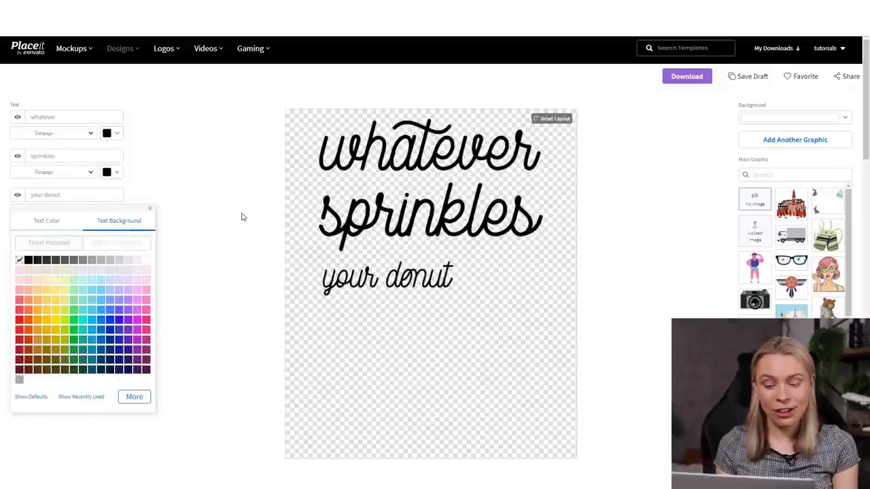
left_click(408, 291)
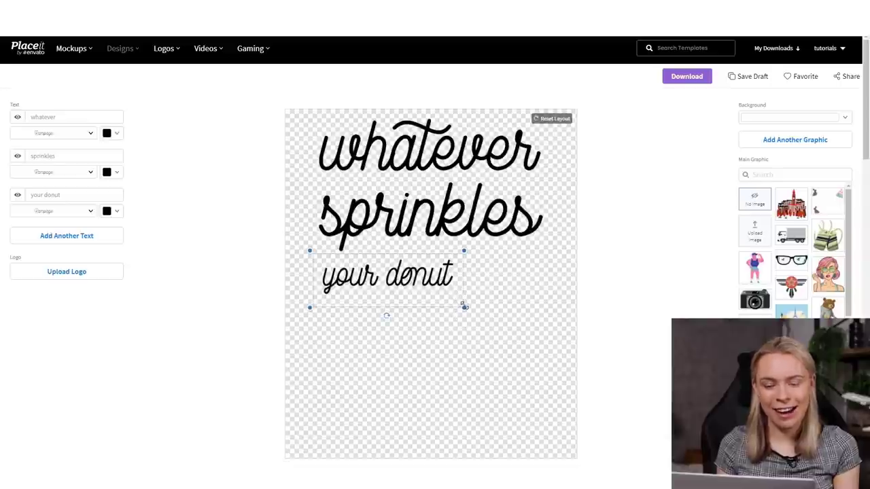
Enlarge 'your donut', centre it beneath 'sprinkles', then search graphics for 'donut'.
mouse_move(464, 307)
left_mouse_down()
mouse_move(550, 407)
mouse_move(564, 411)
mouse_move(454, 302)
left_mouse_up()
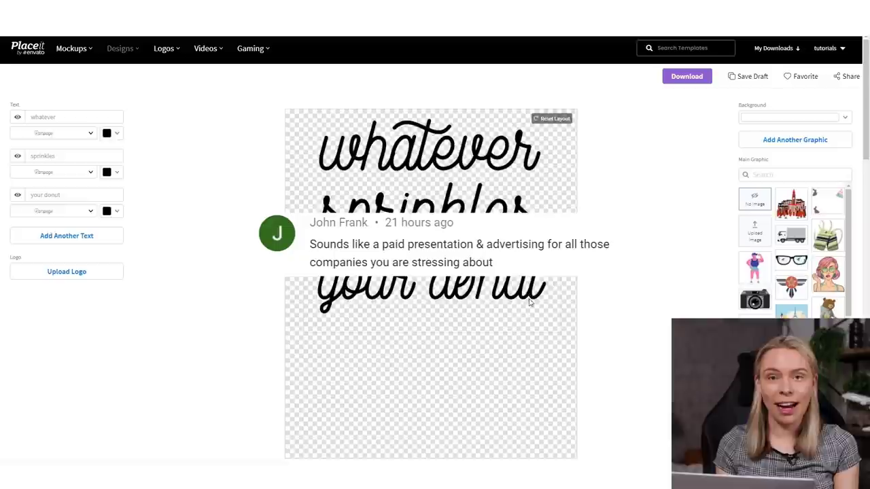
left_click_drag(559, 333, 598, 377)
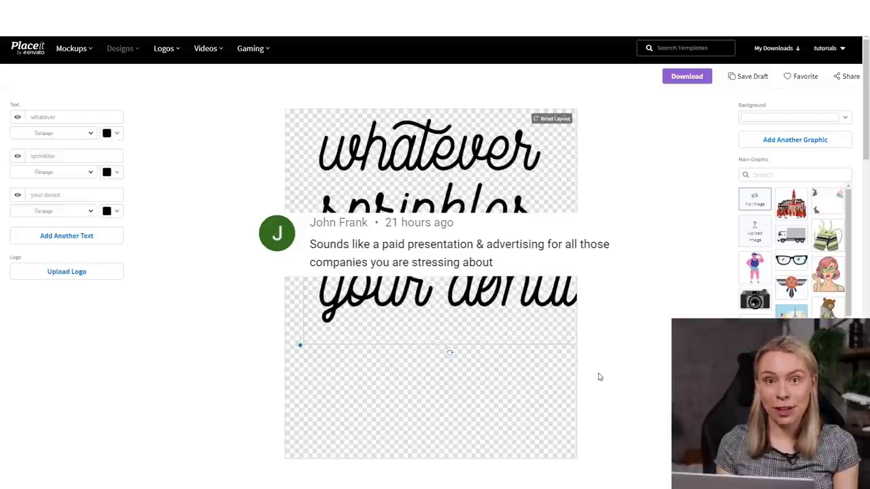
mouse_move(515, 297)
left_mouse_down()
mouse_move(493, 295)
mouse_move(500, 298)
left_mouse_up()
left_click_drag(499, 297, 500, 297)
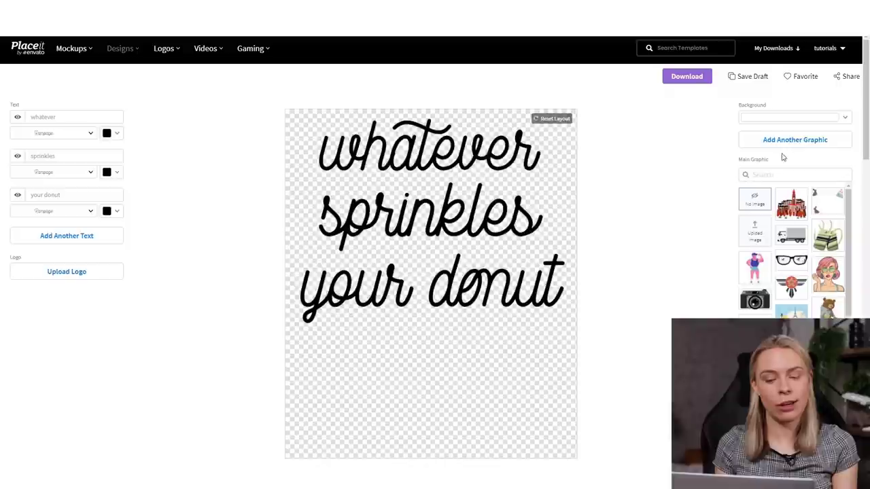
left_click(779, 175)
type("donut")
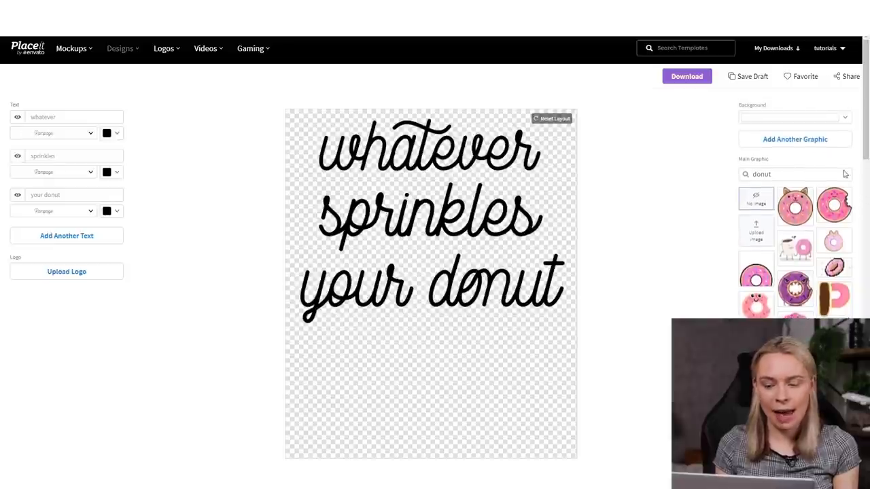
Add the pink bitten donut graphic, shrink it and centre it below 'your donut'.
left_click(840, 204)
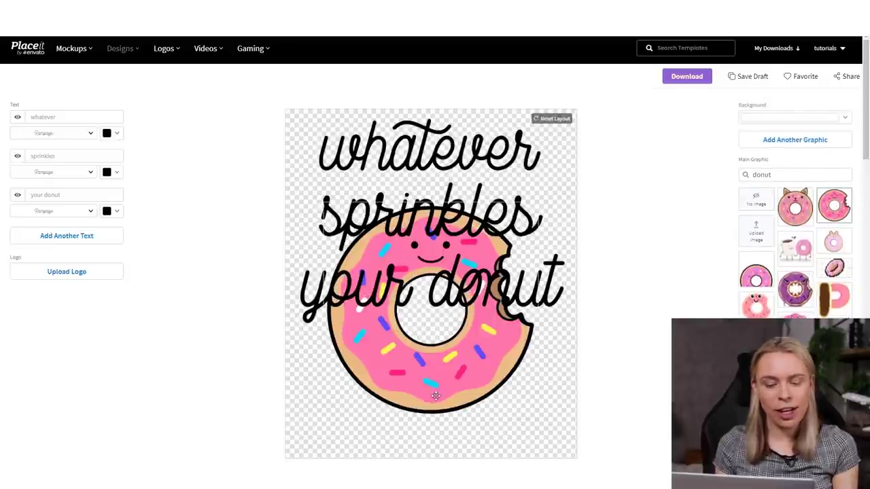
left_click(521, 429)
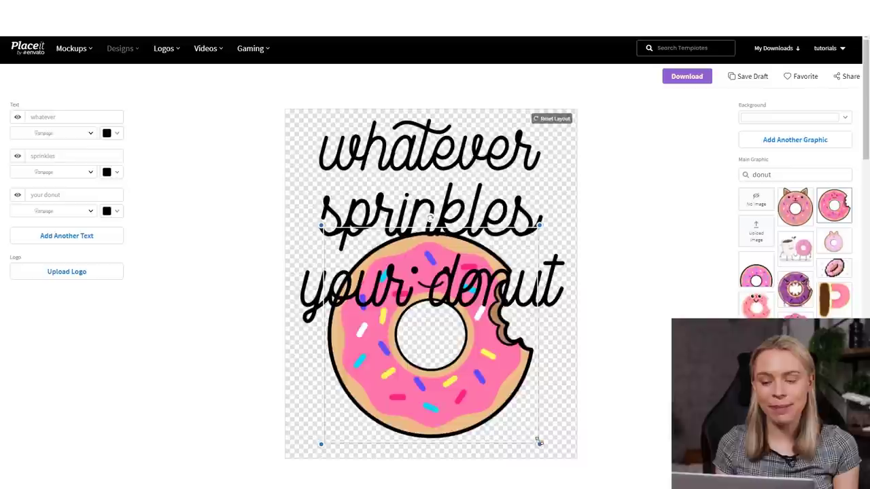
left_click_drag(537, 441, 467, 366)
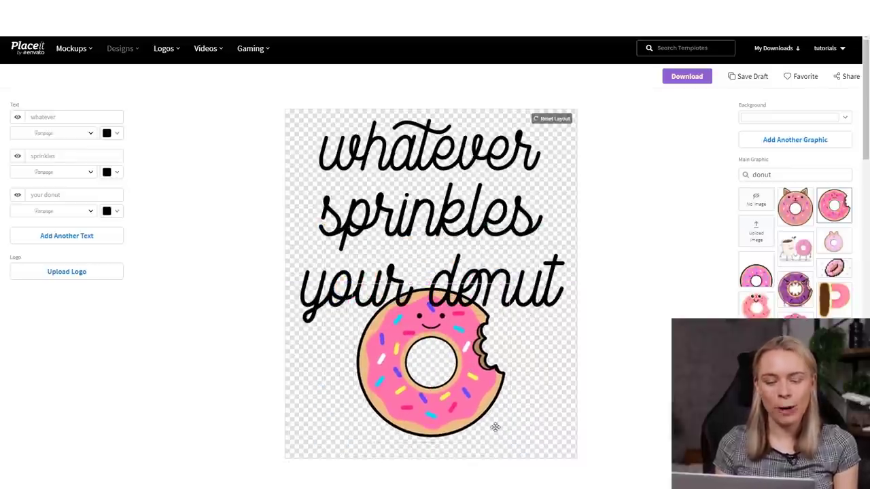
left_click_drag(511, 443, 484, 412)
left_click_drag(454, 355, 464, 397)
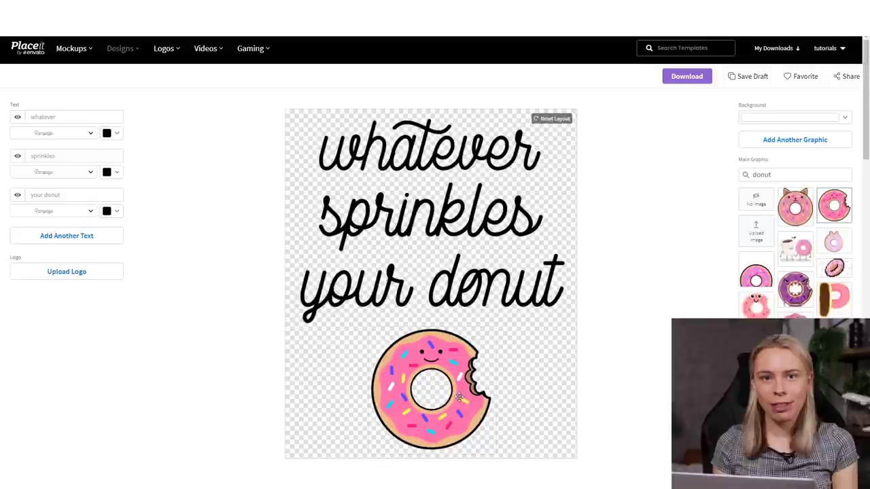
left_click_drag(497, 452, 499, 461)
left_click_drag(435, 393, 432, 393)
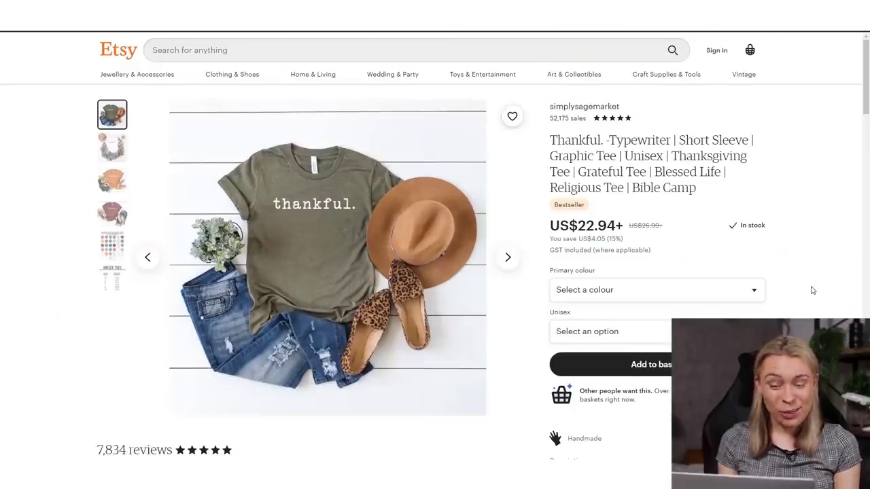
Open the calculator over the listing and compute 145 ÷ 15.
scroll(810, 290, "down", 2)
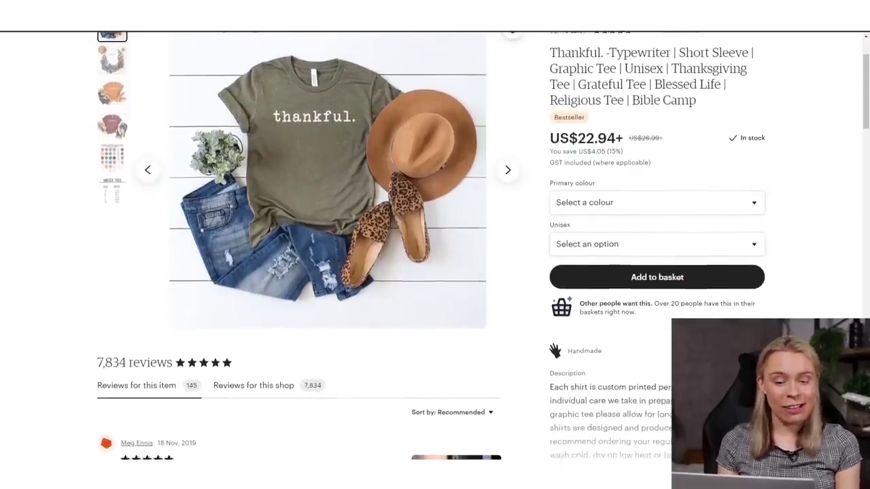
key("XF86Calculator")
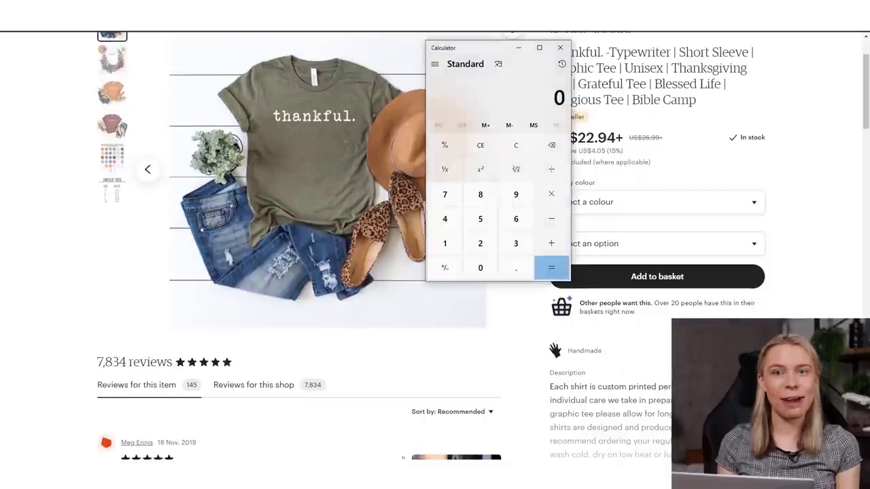
left_click(438, 242)
left_click(444, 218)
left_click(480, 219)
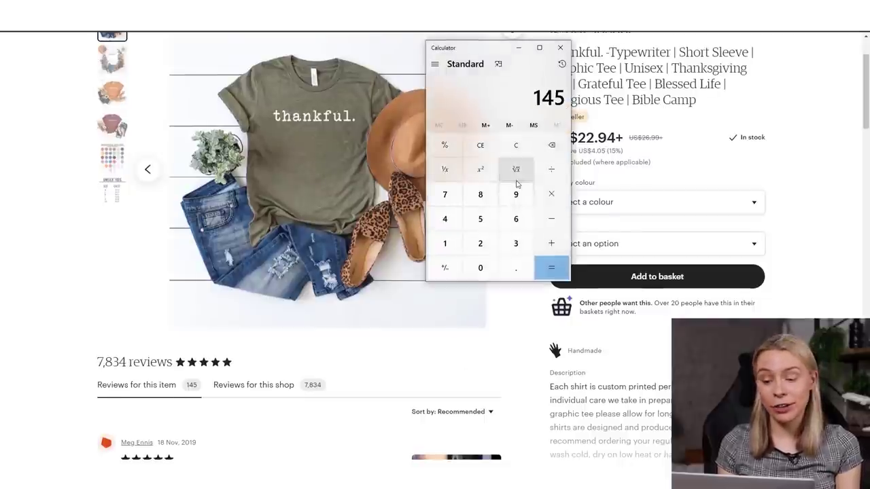
left_click(551, 173)
left_click(445, 242)
left_click(479, 219)
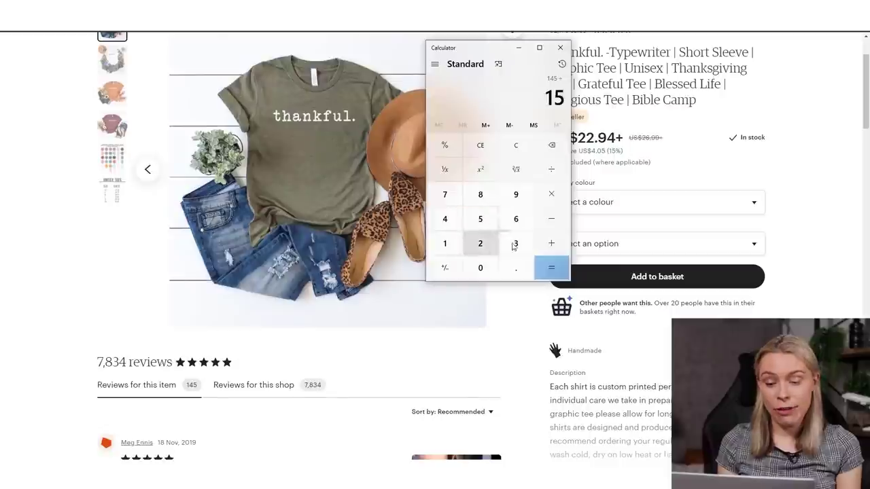
left_click(545, 268)
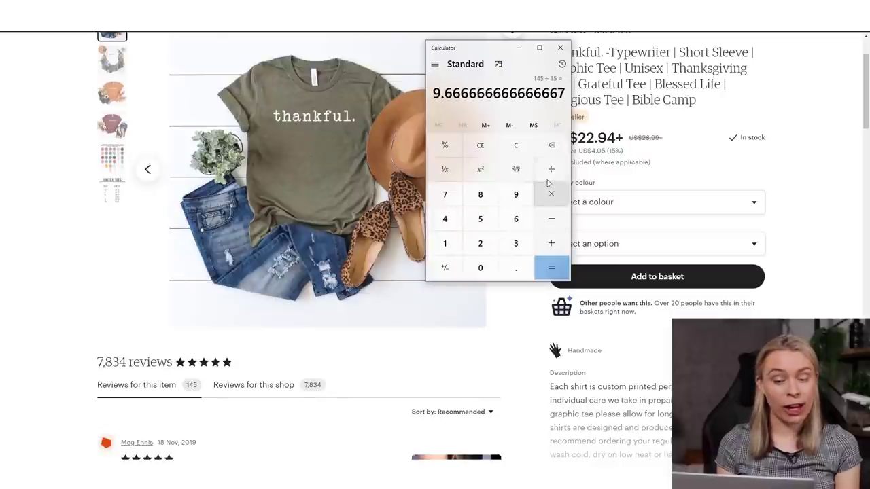
Multiply the result by 100 and by the 22.94 price, giving about 22,175.33.
left_click(447, 243)
left_click(481, 269)
left_click(481, 269)
left_click(550, 269)
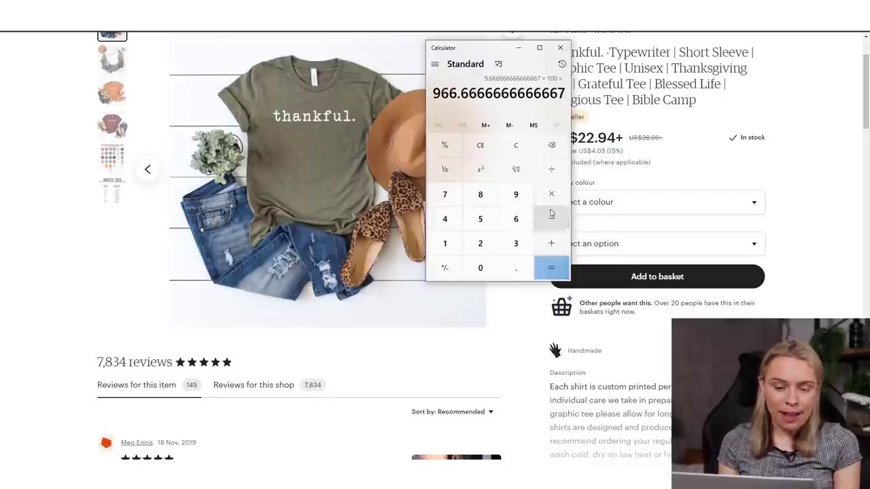
left_click(550, 216)
left_click(480, 243)
left_click(480, 243)
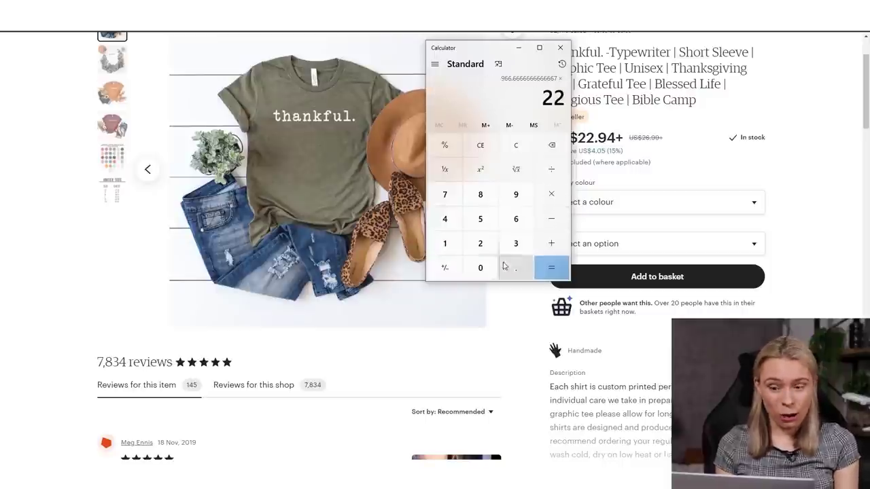
left_click(513, 267)
left_click(515, 195)
left_click(445, 218)
left_click(551, 267)
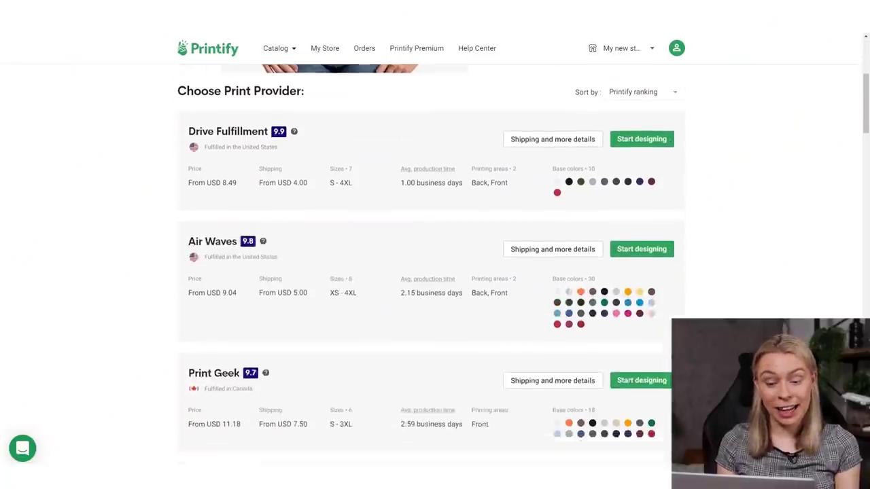
scroll(638, 434, "down", 5)
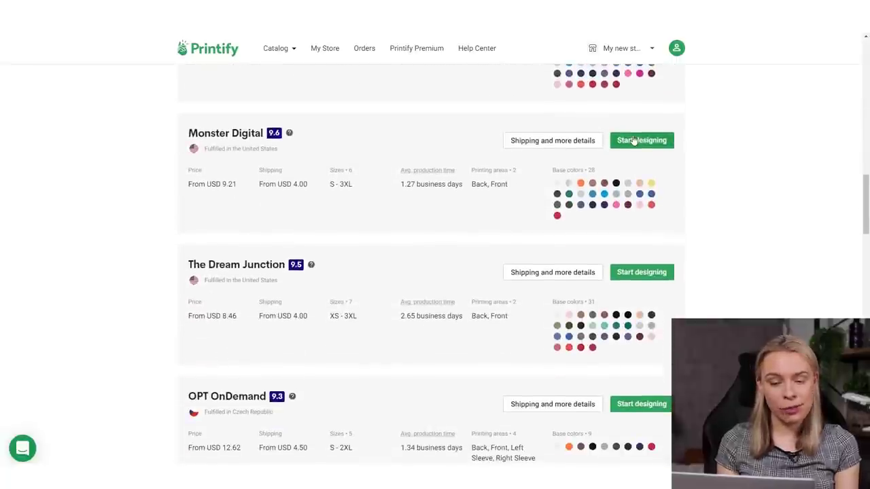
Start designing with Monster Digital and add a custom text layer, replacing Hello! with 'thankful.'.
left_click(631, 140)
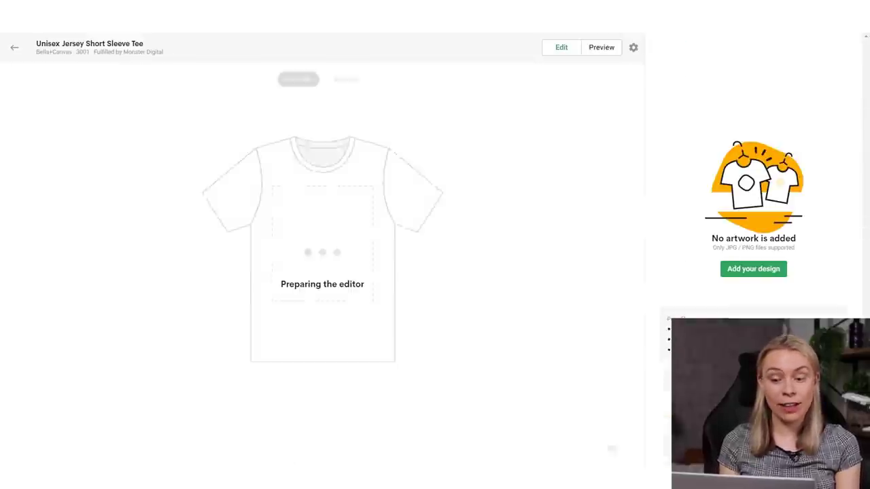
left_click(749, 275)
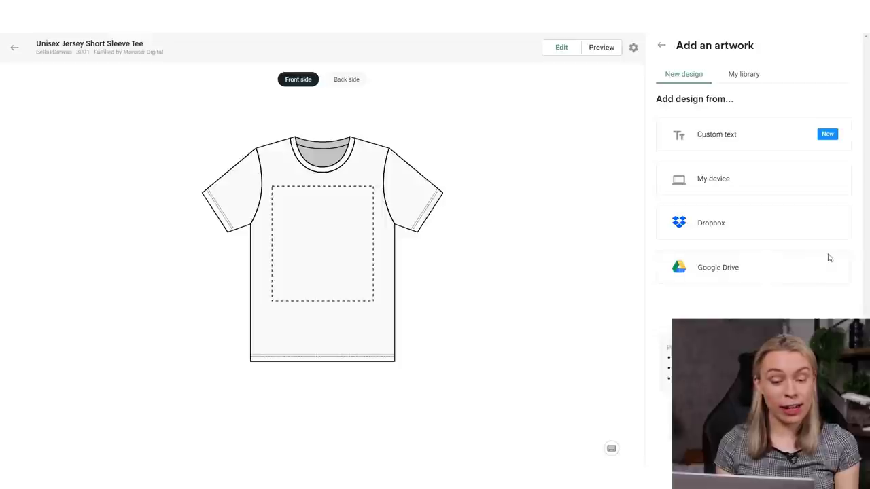
left_click(810, 137)
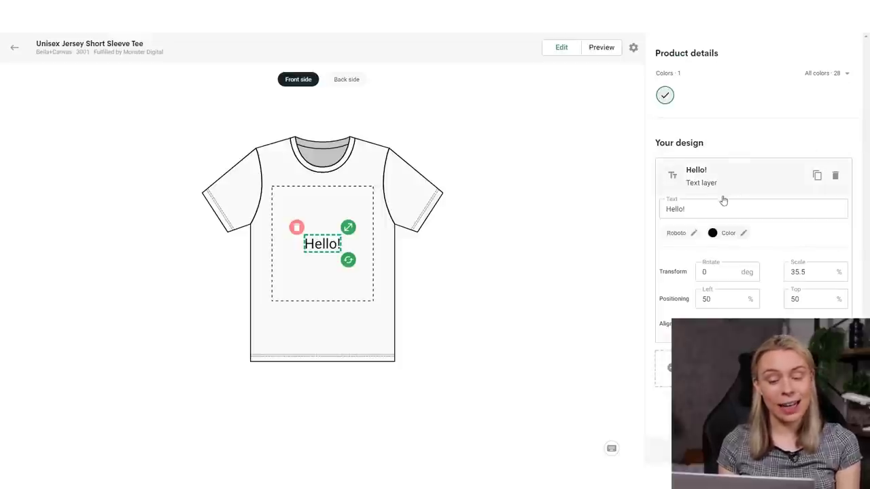
left_click(670, 202)
triple_click(661, 202)
type("tha")
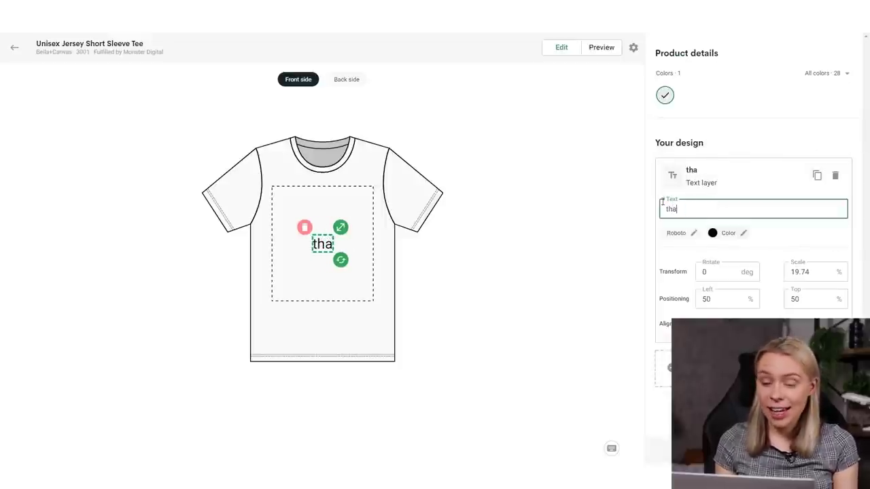
type("nkful.")
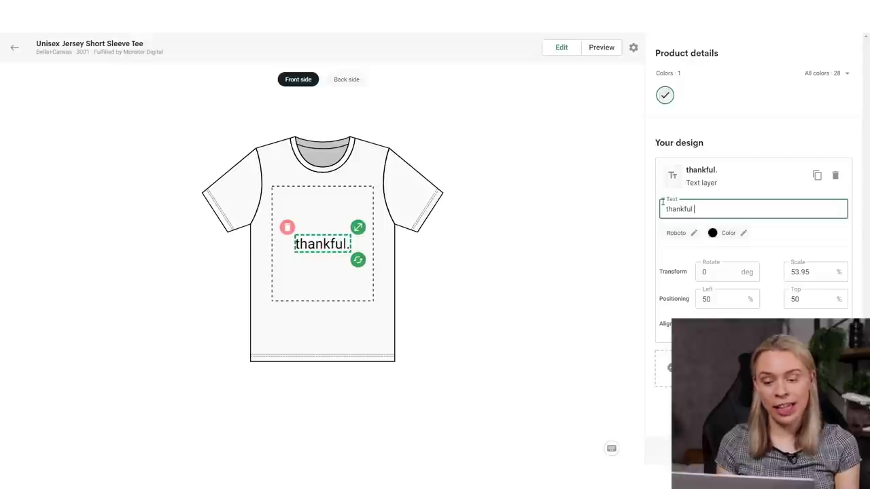
left_click(634, 184)
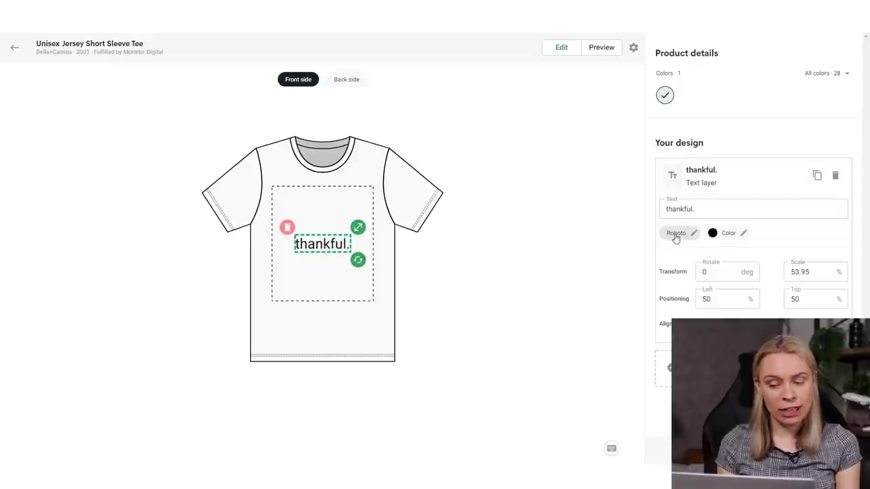
After trying several handwriting fonts, set 'thankful.' in Special Elite and move it to the top.
left_click(675, 234)
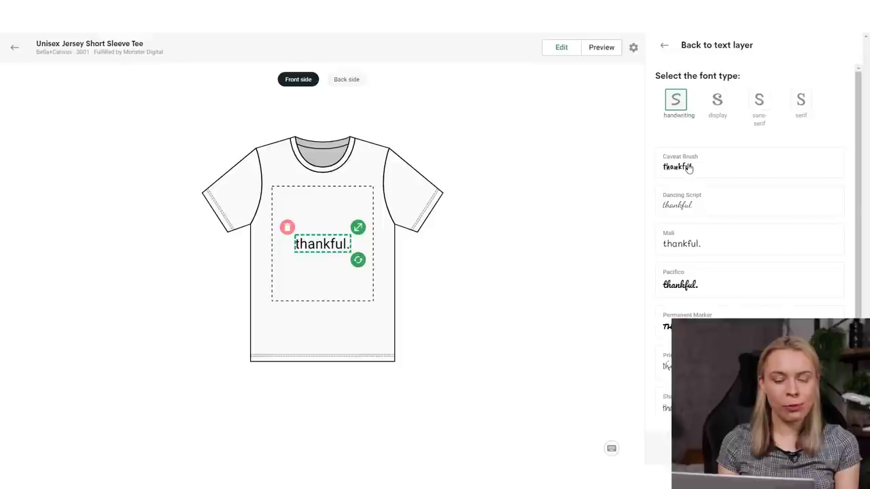
left_click(688, 168)
left_click(715, 203)
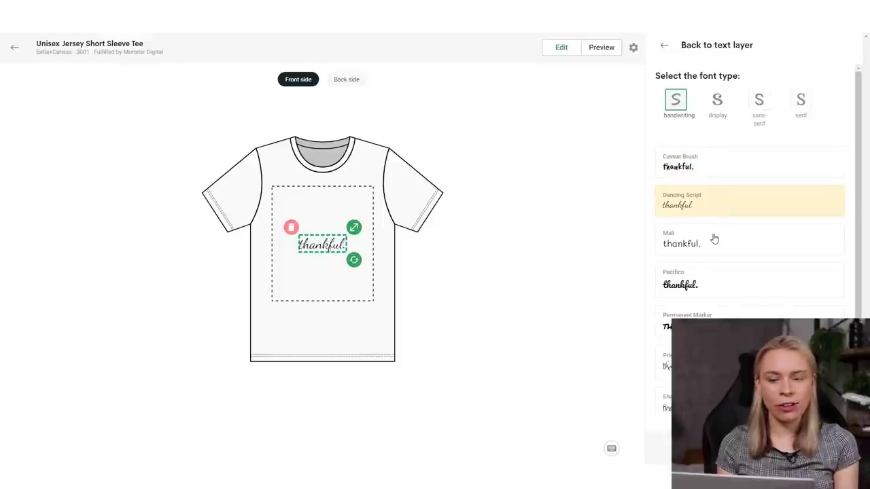
left_click(716, 244)
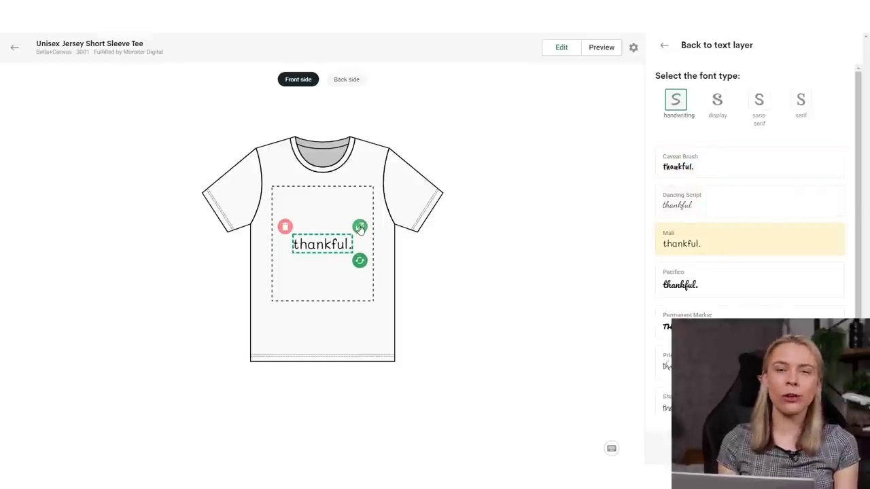
left_click(456, 259)
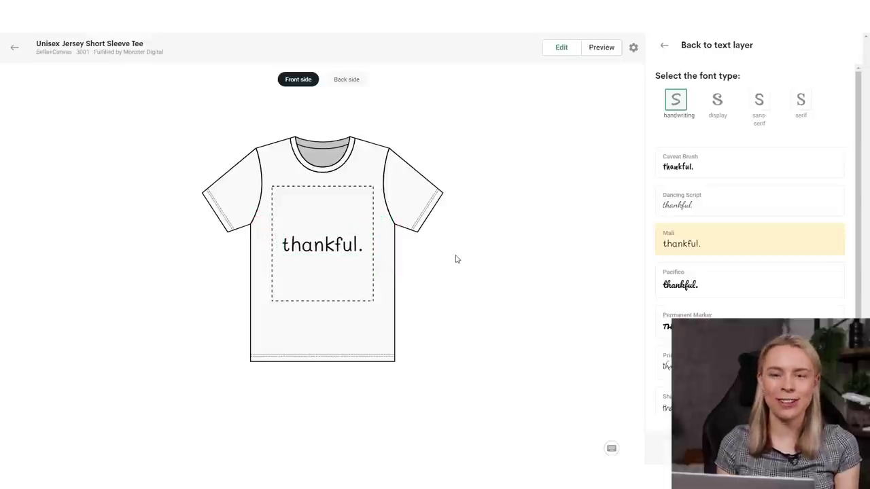
left_click(687, 325)
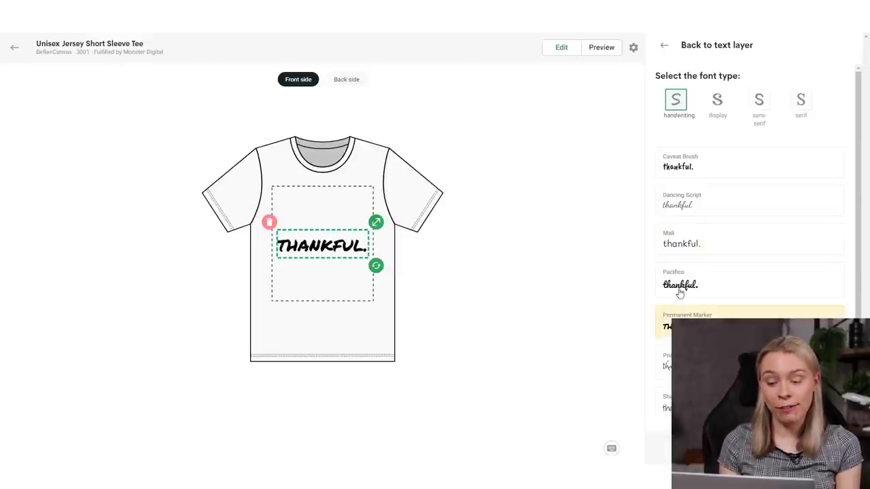
left_click(716, 100)
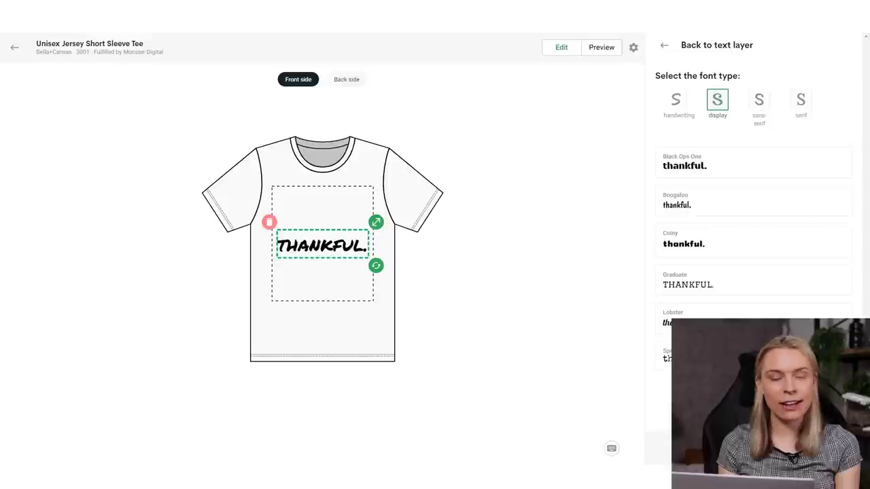
left_click(679, 358)
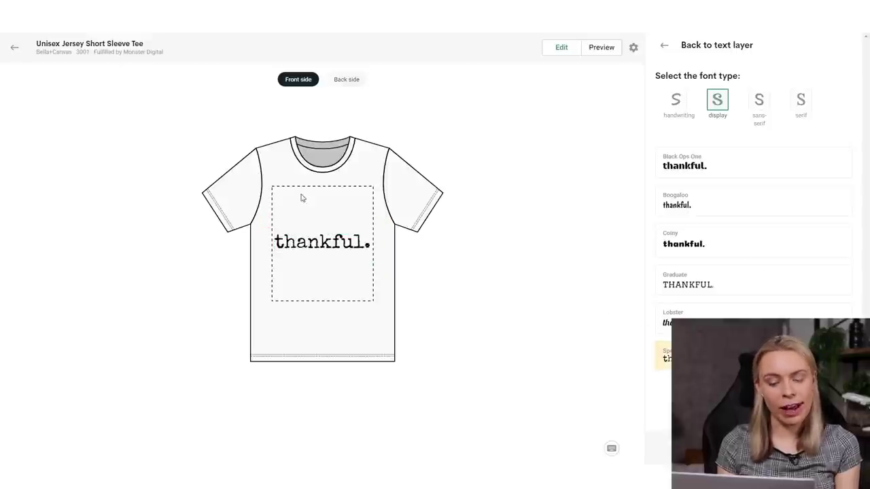
left_click_drag(328, 235, 330, 193)
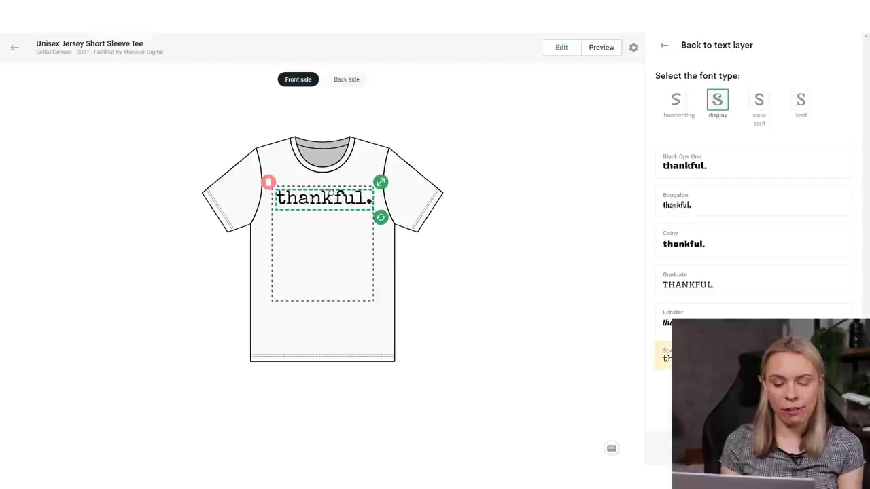
left_click(460, 213)
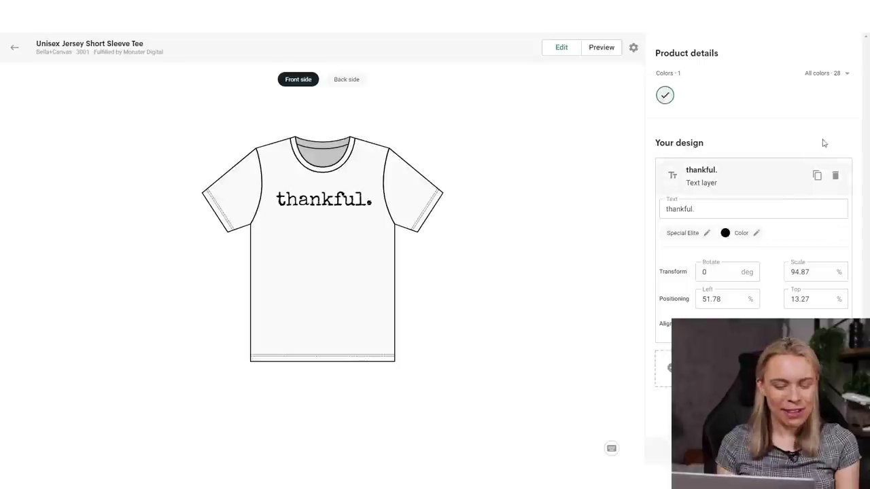
Tick the peach swatch alongside white and open the product preview.
left_click(835, 73)
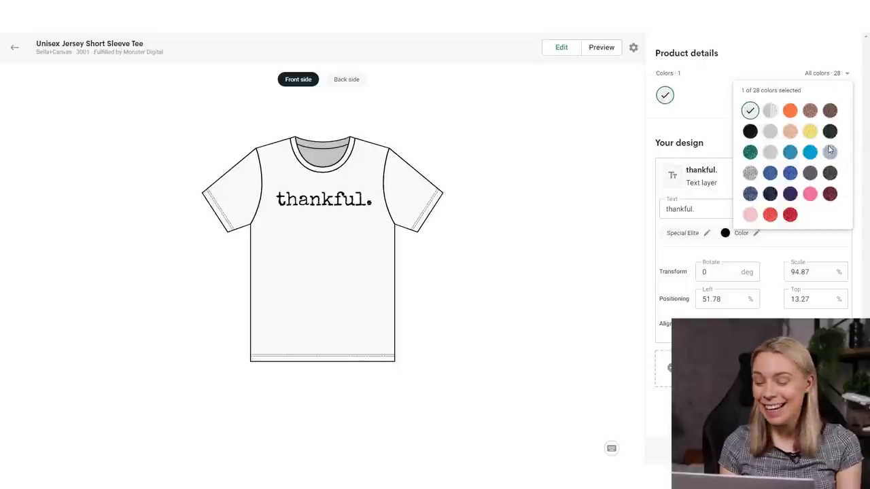
left_click(789, 131)
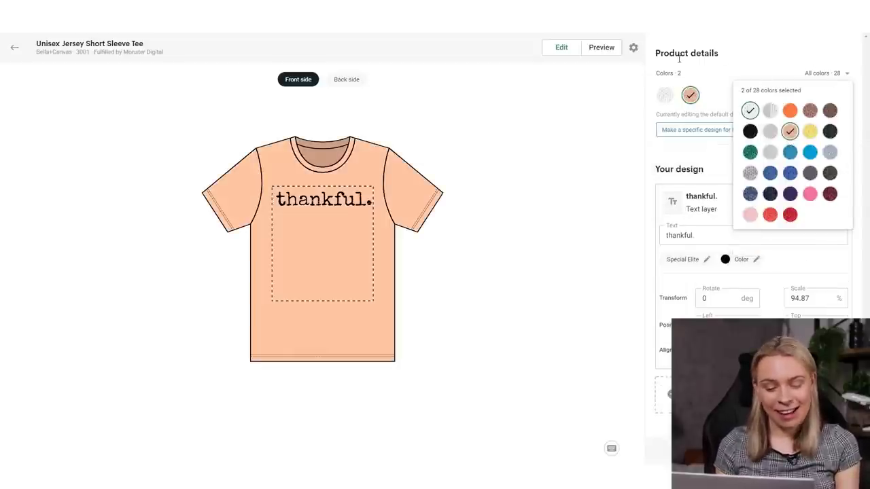
left_click(609, 56)
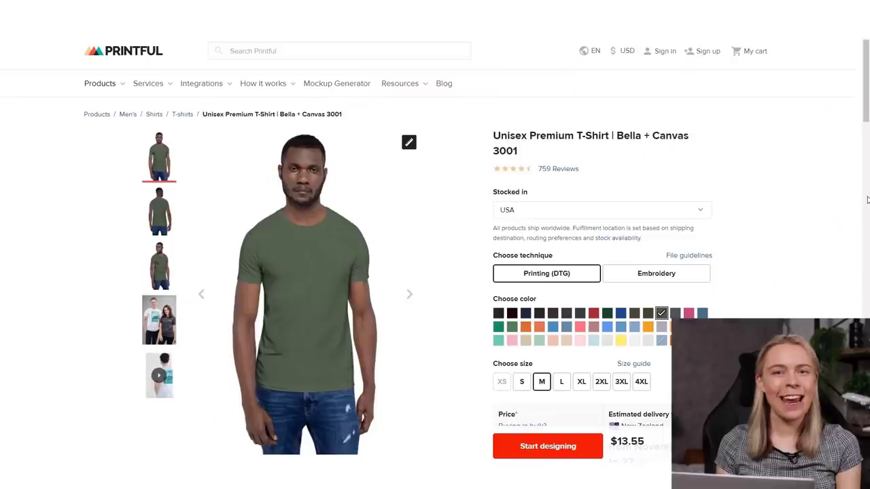
Open the T-shirt designer and add a text layer reading 'thankful.'.
left_click(544, 448)
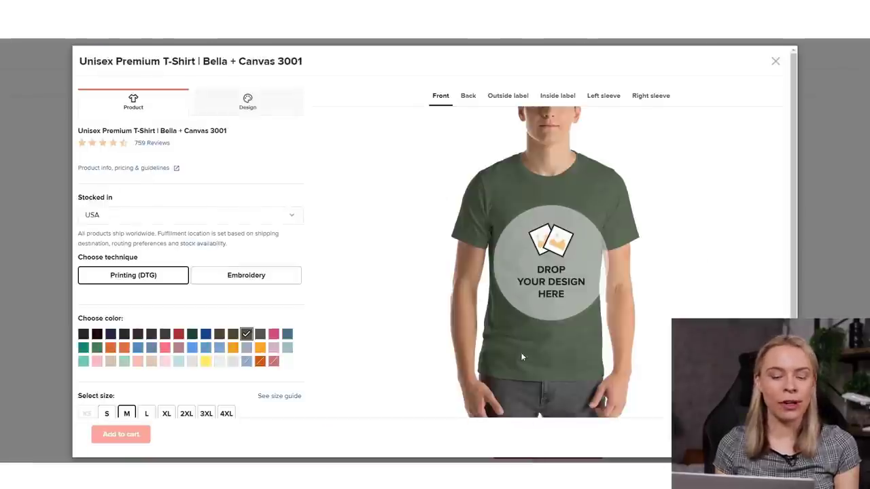
left_click(247, 102)
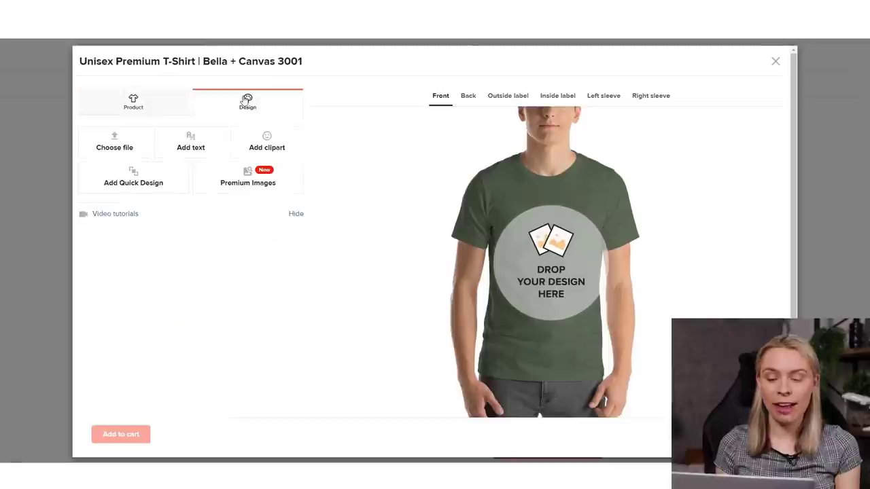
left_click(195, 143)
type("tha")
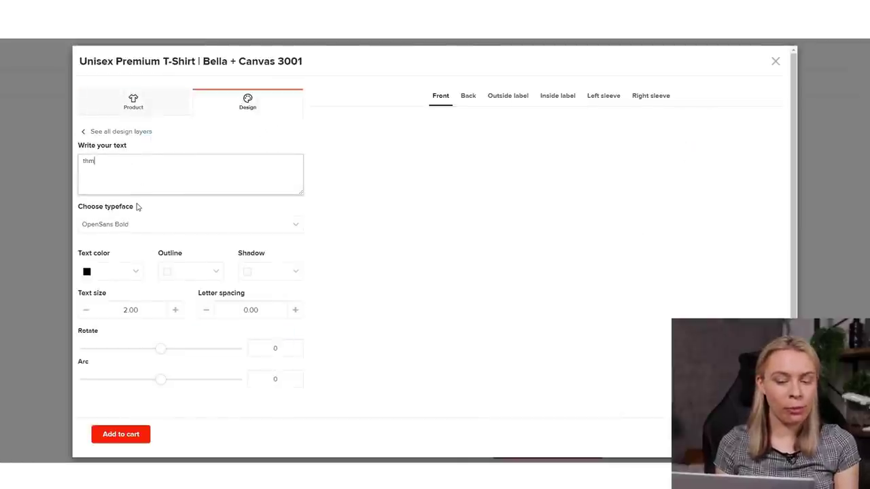
type("nkful.")
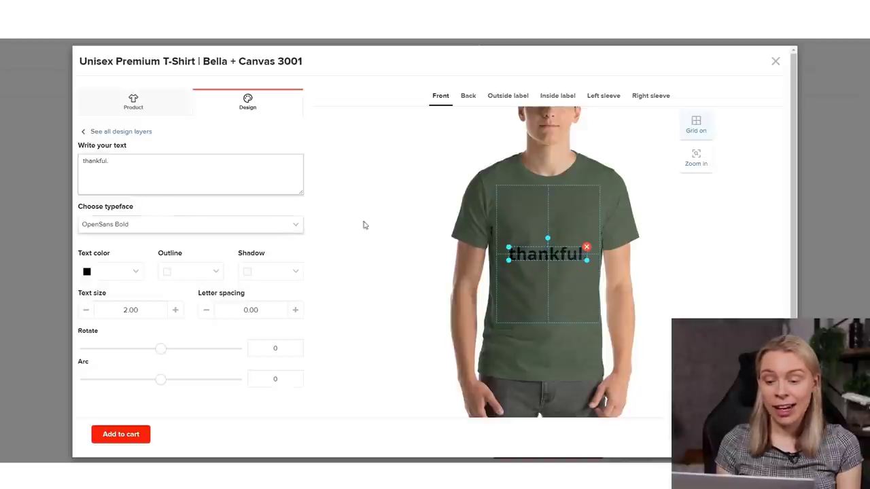
Set the text in Love Ya Like A Sister, enlarge it to 2.65, and move it to the top.
left_click(141, 228)
scroll(124, 299, "up", 4)
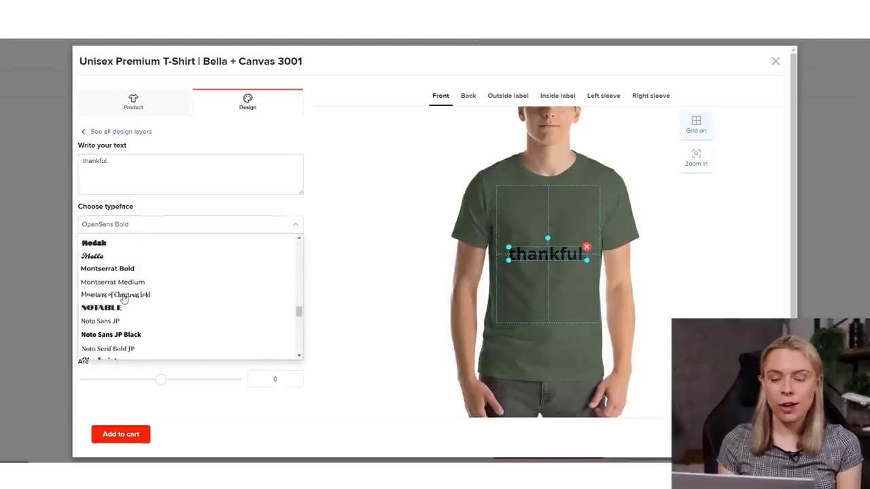
scroll(124, 298, "up", 5)
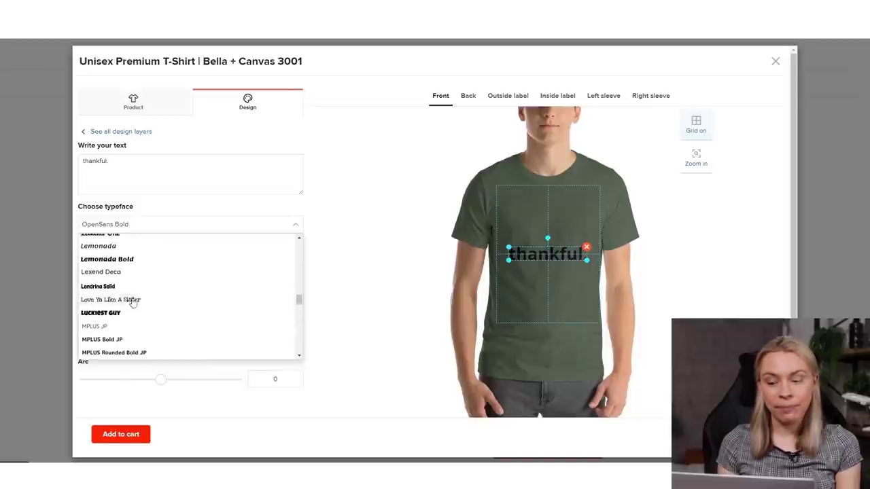
scroll(127, 326, "up", 1)
left_click(123, 336)
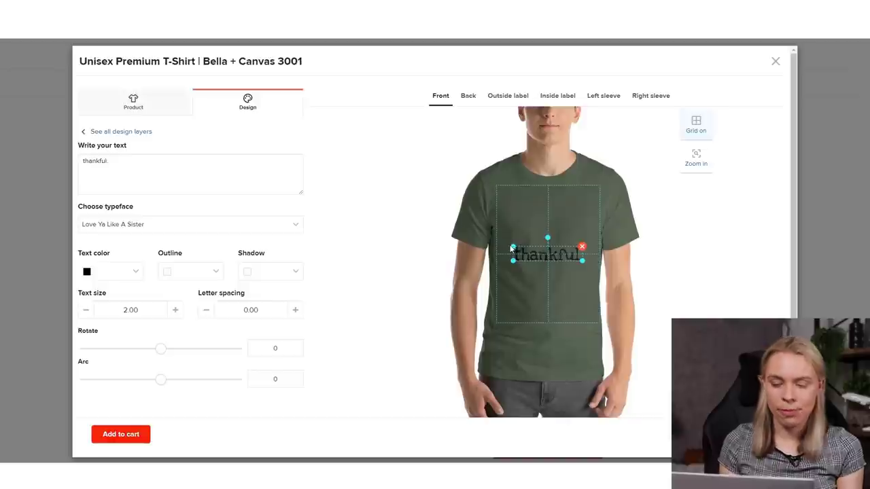
mouse_move(512, 245)
left_mouse_down()
mouse_move(504, 235)
mouse_move(510, 240)
left_mouse_up()
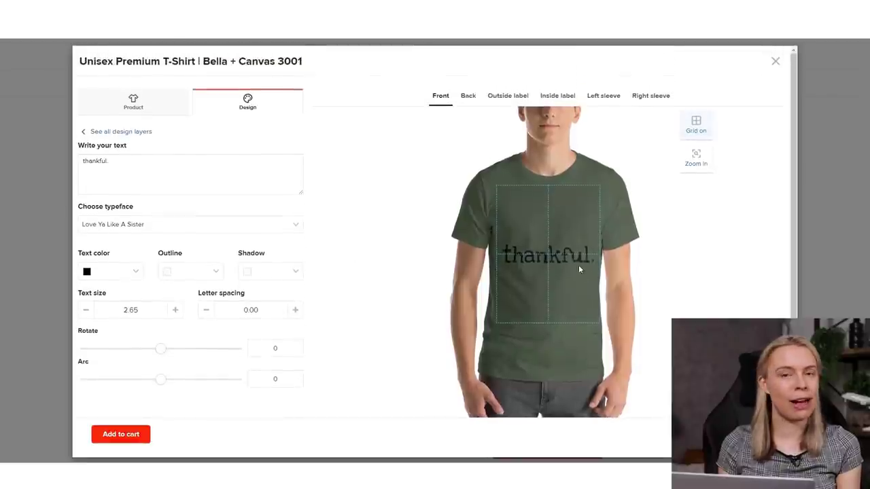
left_click(573, 254)
mouse_move(574, 212)
left_mouse_down()
mouse_move(564, 198)
mouse_move(572, 207)
left_mouse_up()
left_click(400, 226)
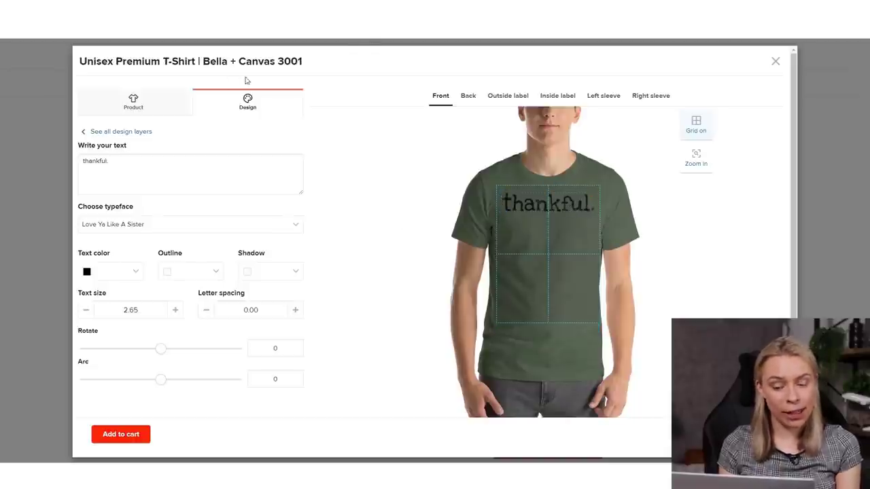
Add the Hearts outline clipart from Textures, enlarge it to 6.20 × 7.63, and hide the grid.
left_click(236, 114)
left_click(250, 143)
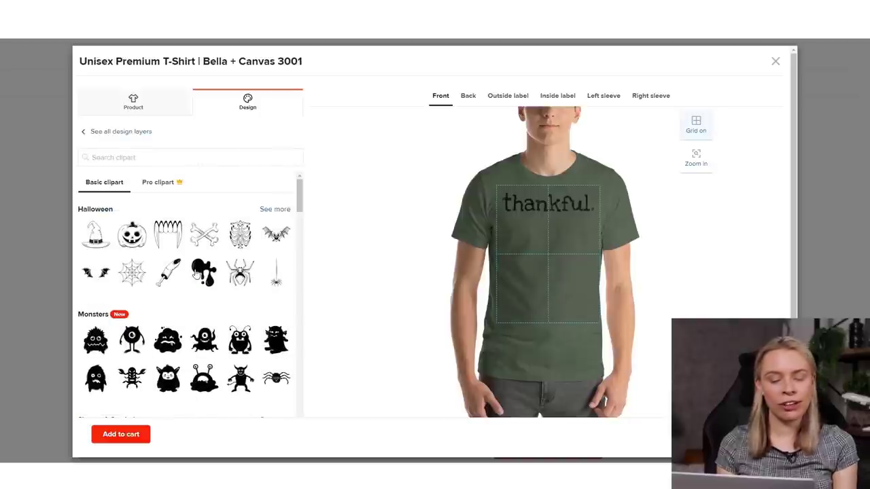
scroll(195, 275, "down", 3)
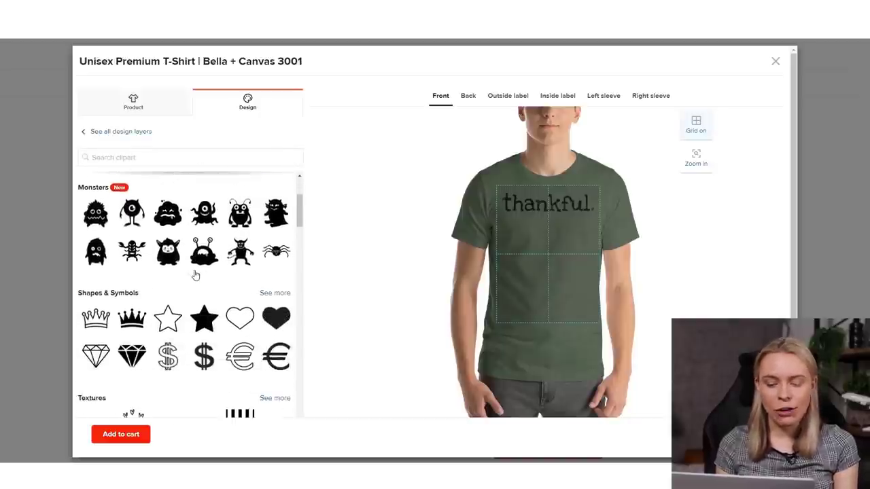
scroll(195, 275, "down", 2)
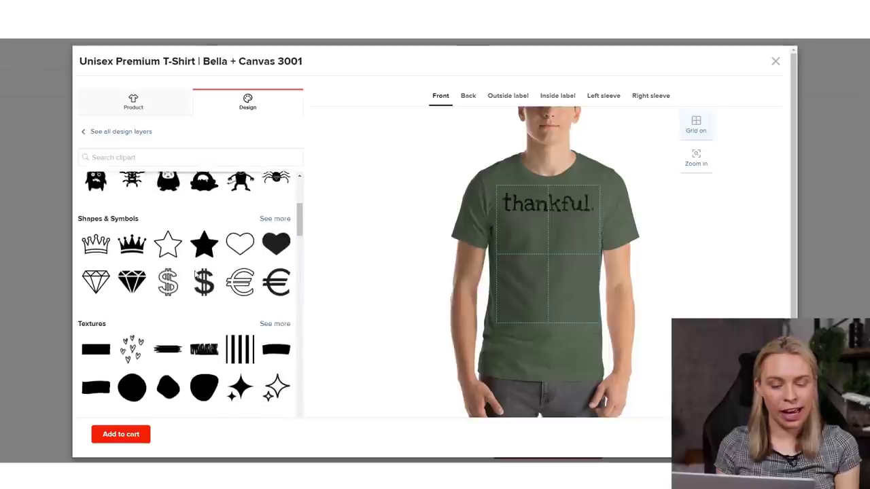
left_click(134, 333)
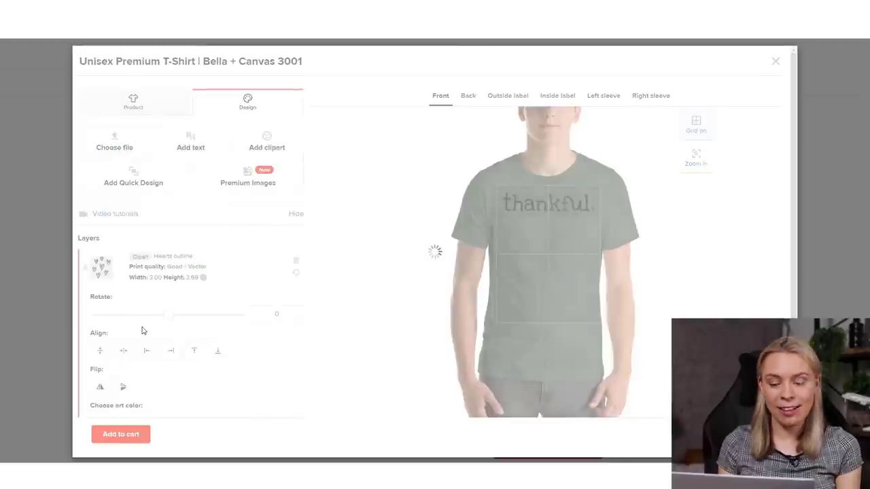
left_click_drag(561, 269, 578, 286)
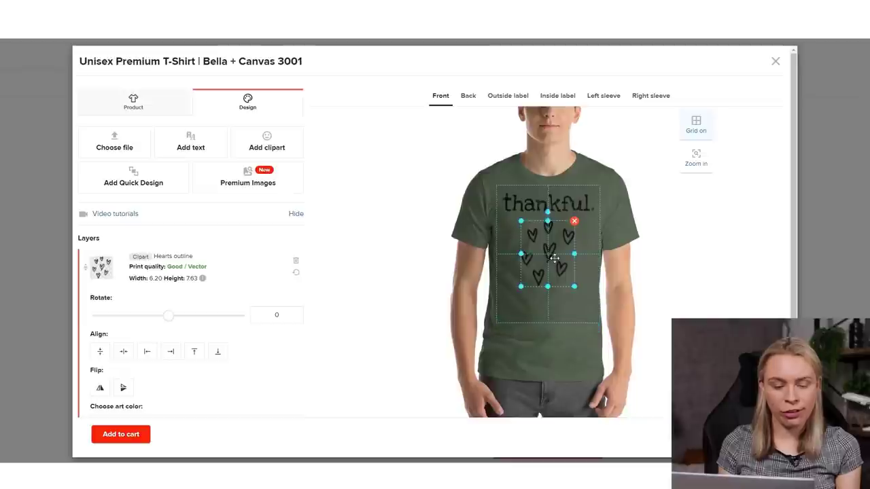
left_click(413, 256)
left_click(695, 124)
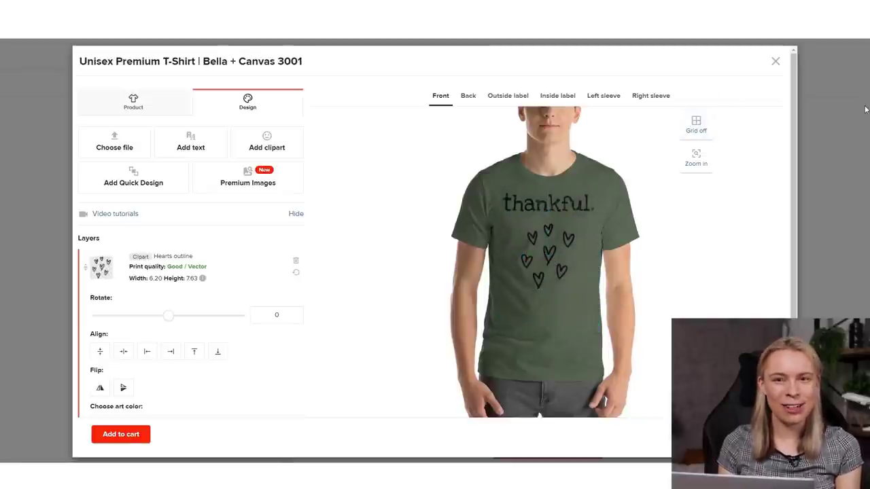